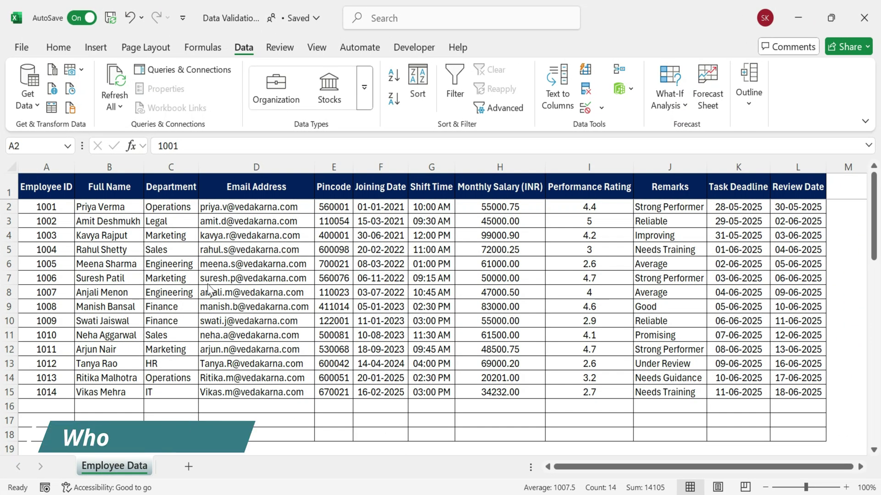
# Select the Employee ID cells from A2 down to A18
pyautogui.hotkey('ctrl', 'shift', 'Down')
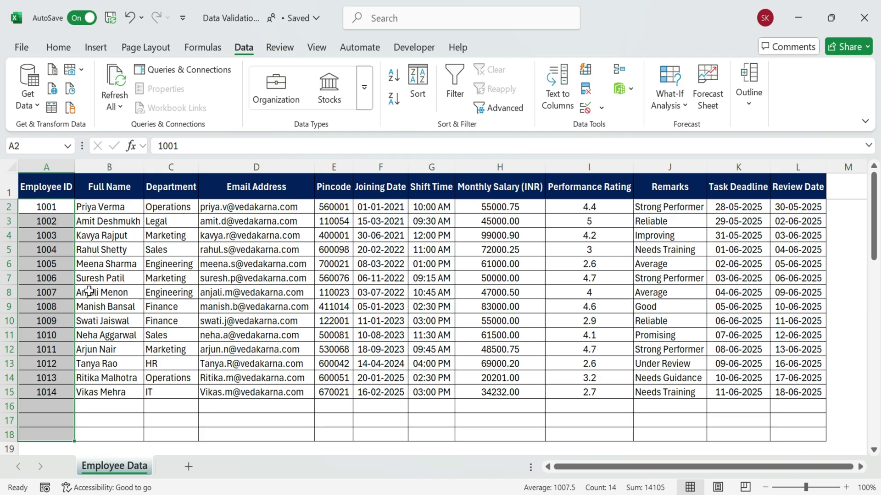
# Give A2:A18 a whole-number validation rule between 1001 and 2000
pyautogui.click(46, 250)
pyautogui.moveTo(46, 207); pyautogui.dragTo(39, 427)
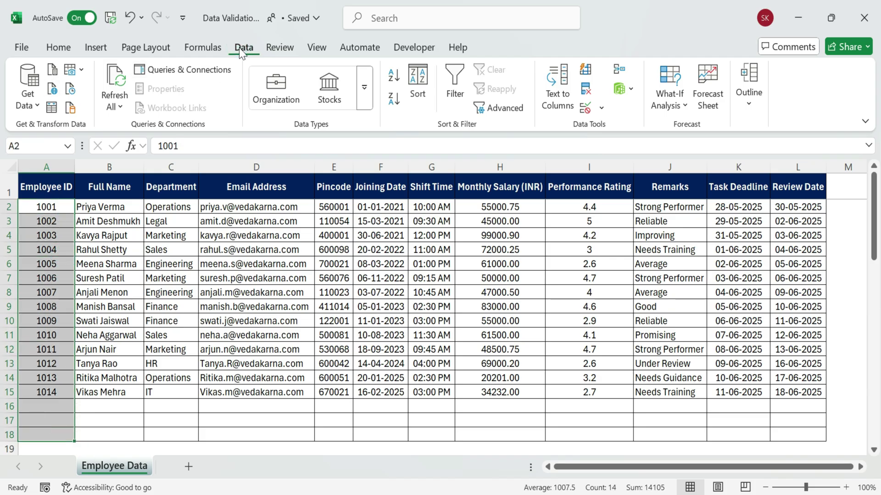
pyautogui.click(601, 108)
pyautogui.click(608, 129)
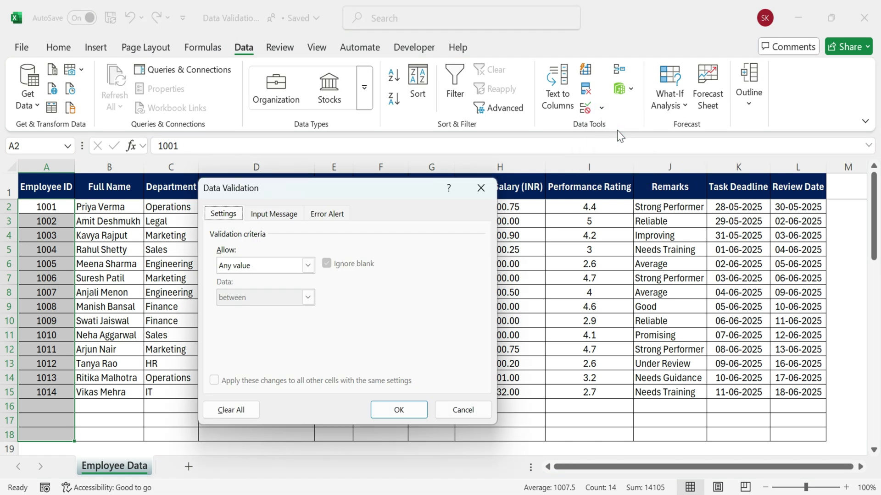
pyautogui.click(308, 268)
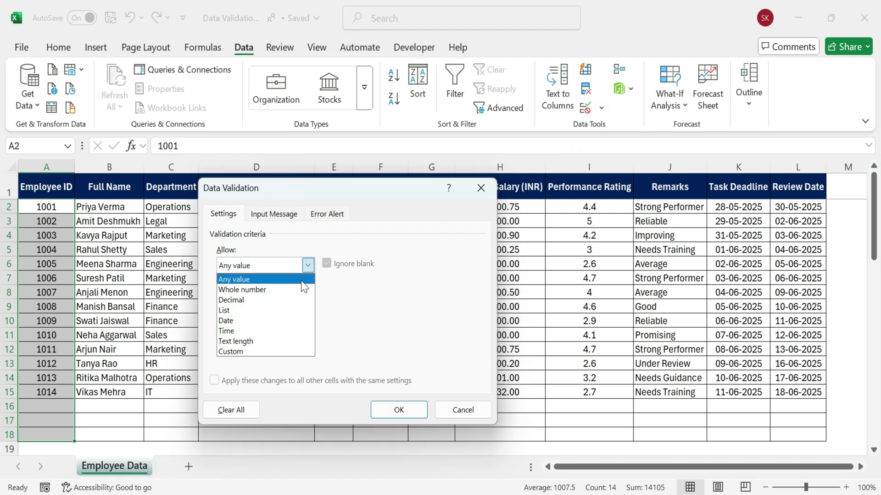
pyautogui.click(299, 288)
pyautogui.press('Tab')
pyautogui.press('Tab')
pyautogui.press('Tab')
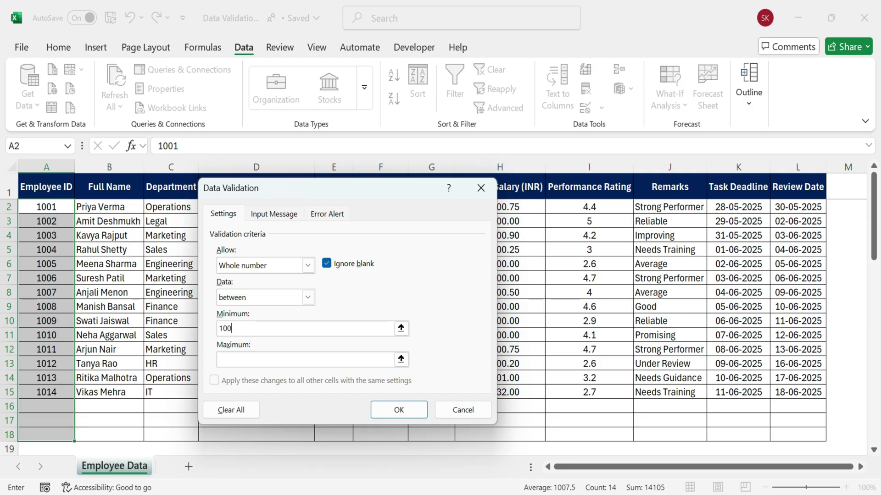
pyautogui.click(240, 359)
pyautogui.write('2000')
# Add an 'Employee ID Entry' input message and an 'Invalid ID' Stop alert requiring whole numbers 1001–2000
pyautogui.click(279, 214)
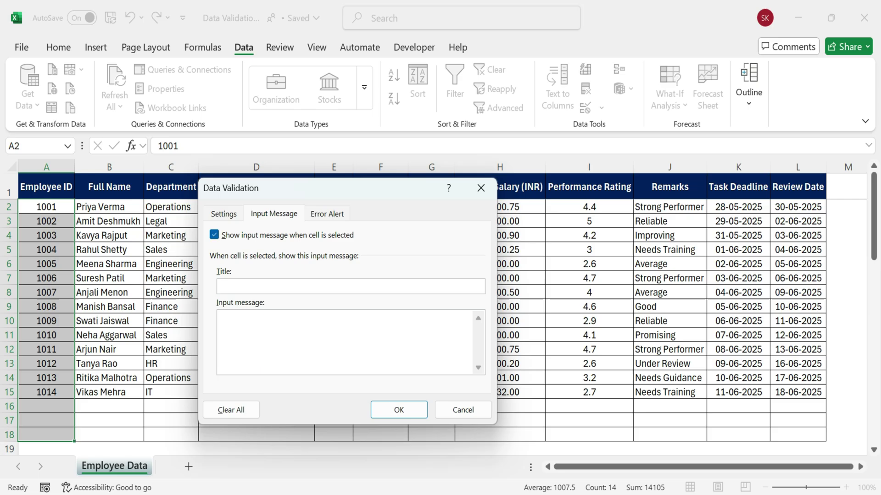
pyautogui.write('Emplo')
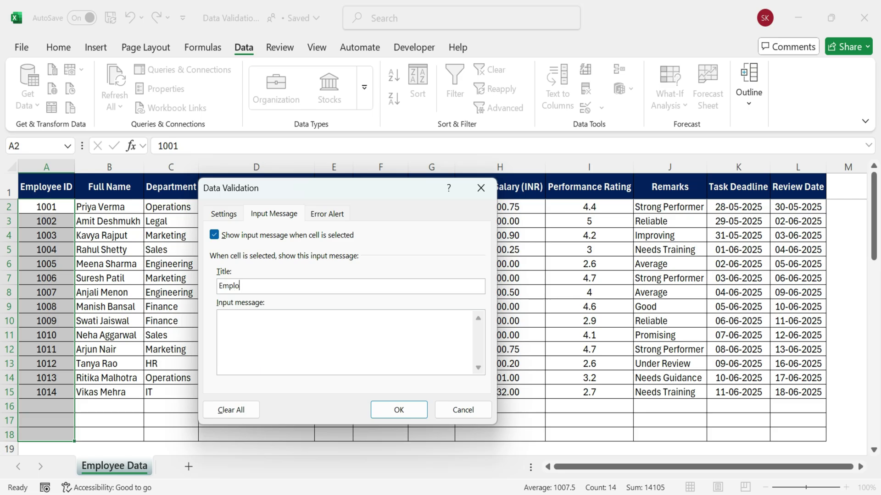
pyautogui.write('yee ID Entr')
pyautogui.write(' whole number')
pyautogui.write(' between 1001 and 2000')
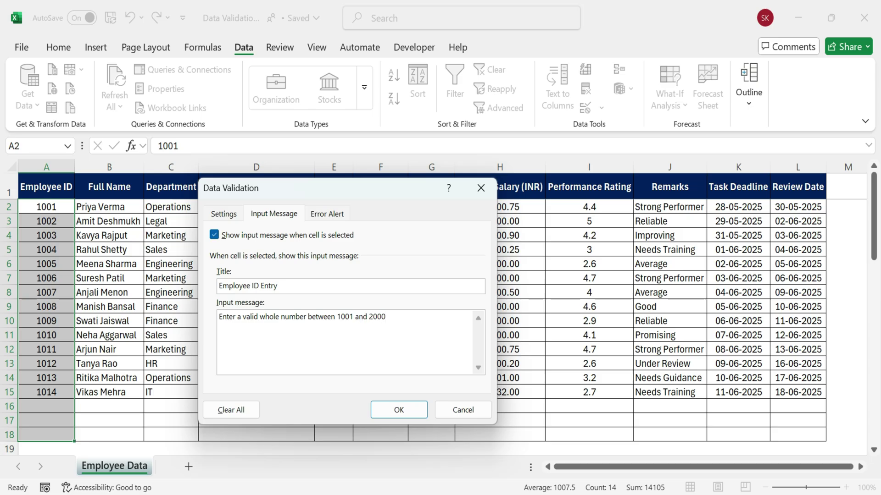
pyautogui.click(333, 213)
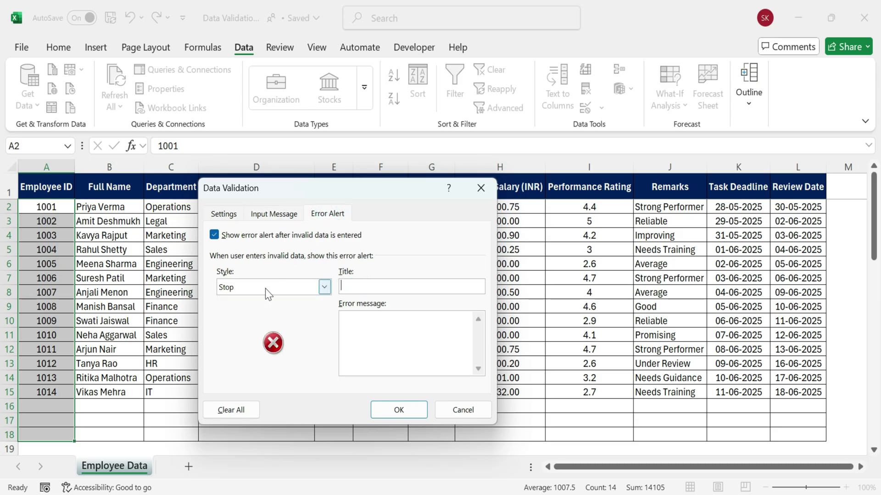
pyautogui.write('Invalid ID')
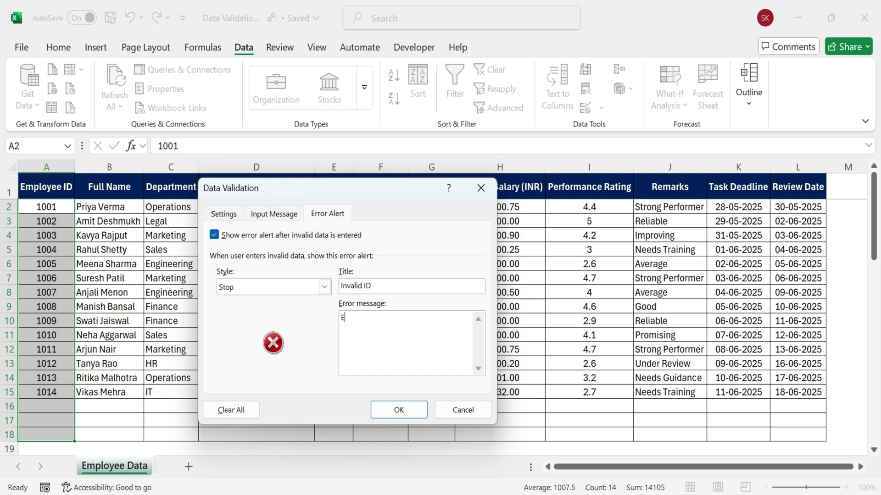
pyautogui.write('mployee ID must be a whole number between 1001 and 2000')
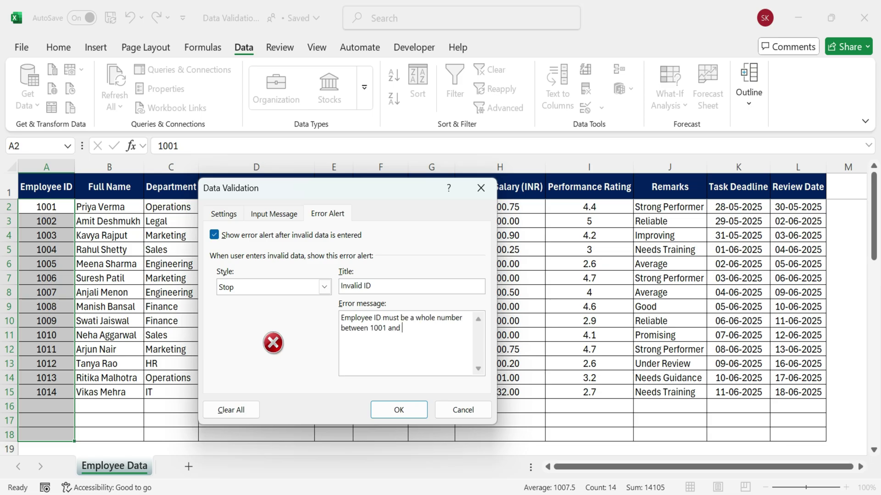
# Apply the ID rule, confirm AB123 is rejected in A16, then enter 1015 instead
pyautogui.click(406, 407)
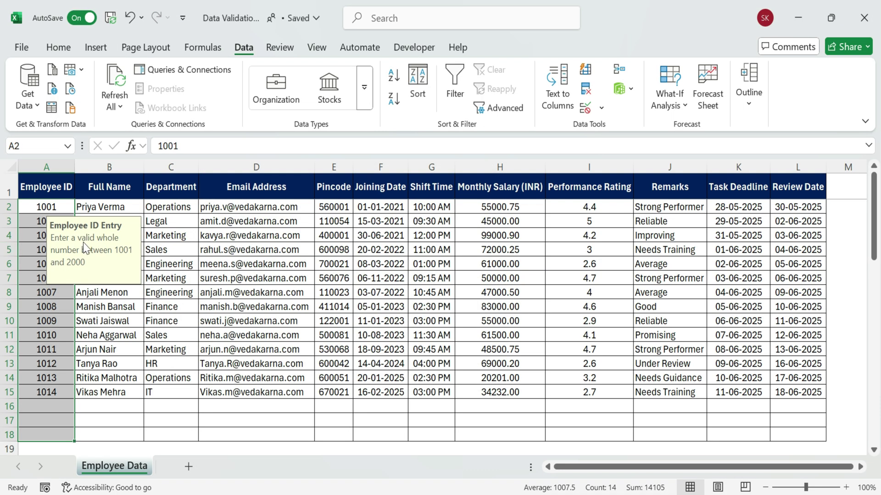
pyautogui.click(55, 410)
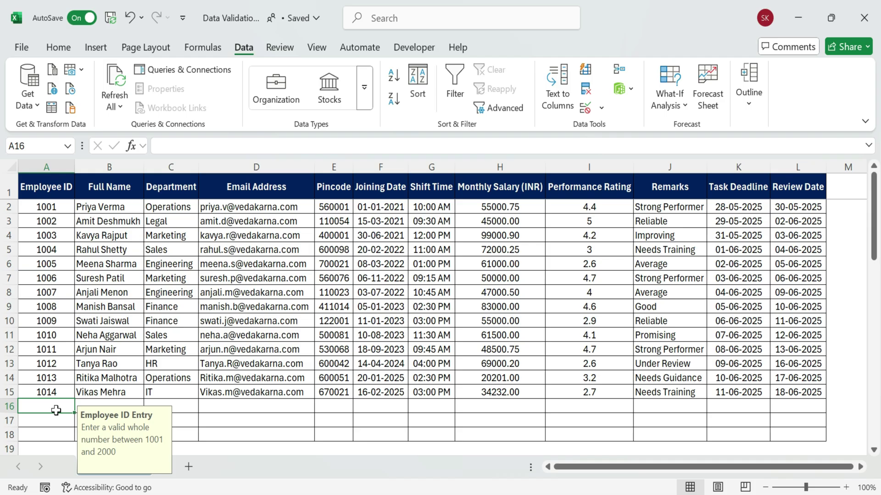
pyautogui.write('AB123')
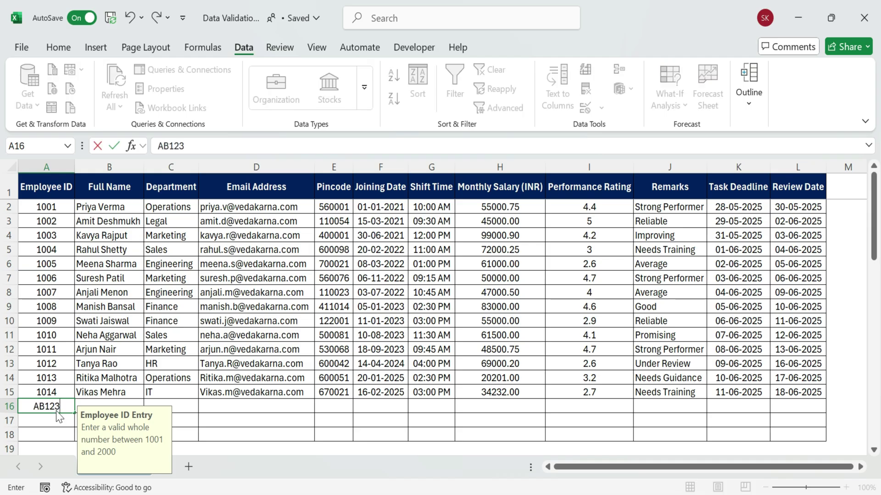
pyautogui.press('Return')
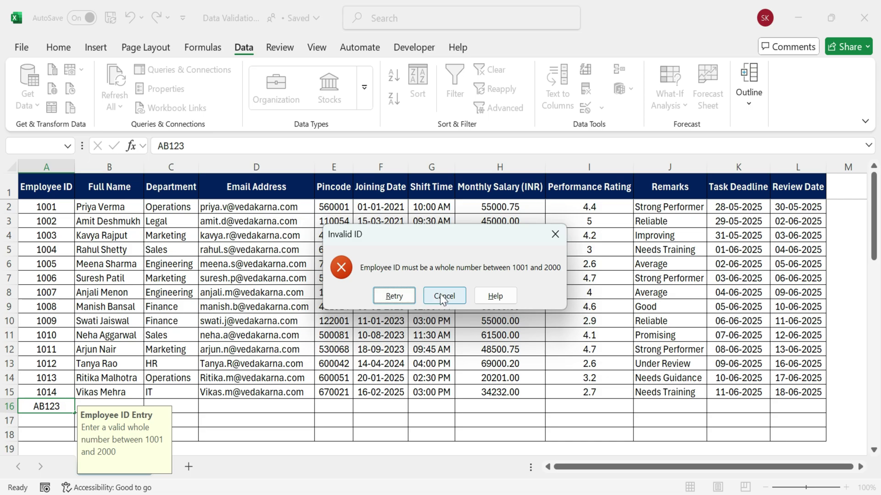
pyautogui.click(393, 296)
pyautogui.write('10')
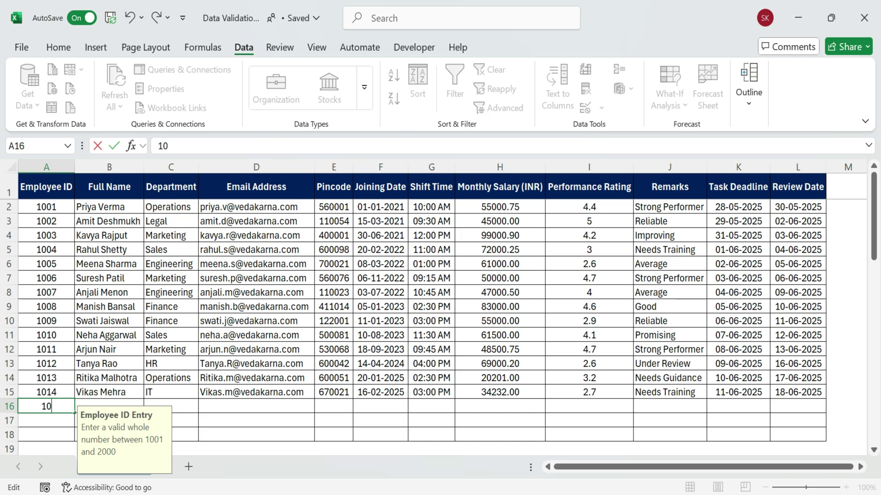
pyautogui.write('15')
pyautogui.press('Return')
# Select the Employee ID column from A1 down to A17
pyautogui.press('Up')
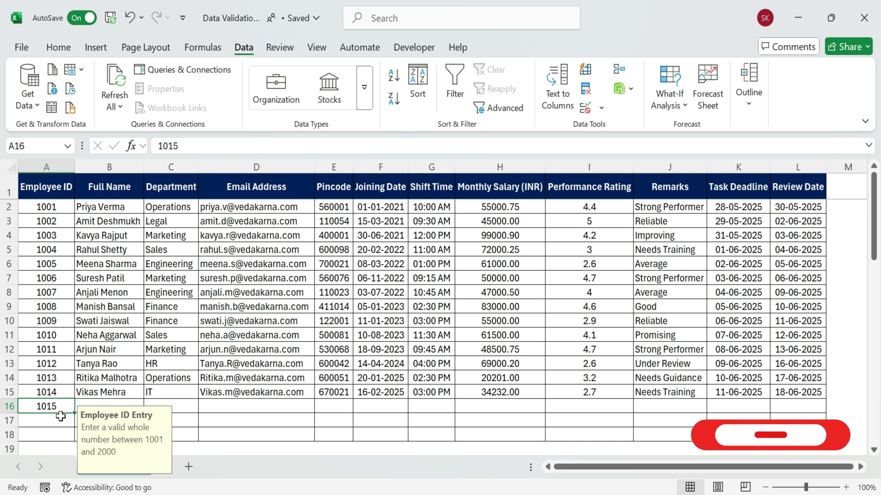
pyautogui.click(51, 207)
pyautogui.click(25, 225)
pyautogui.moveTo(46, 186); pyautogui.dragTo(49, 421)
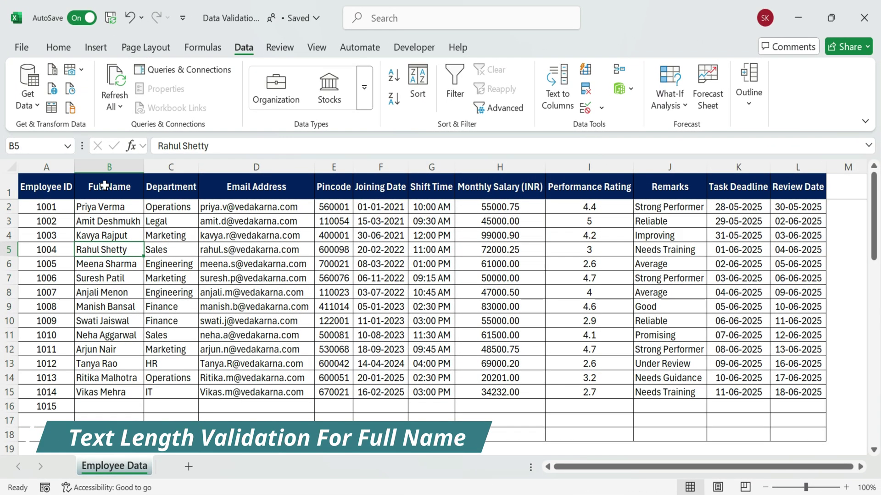
# Select the Full Name cells B2 through B18
pyautogui.moveTo(98, 185); pyautogui.dragTo(109, 406)
pyautogui.click(209, 233)
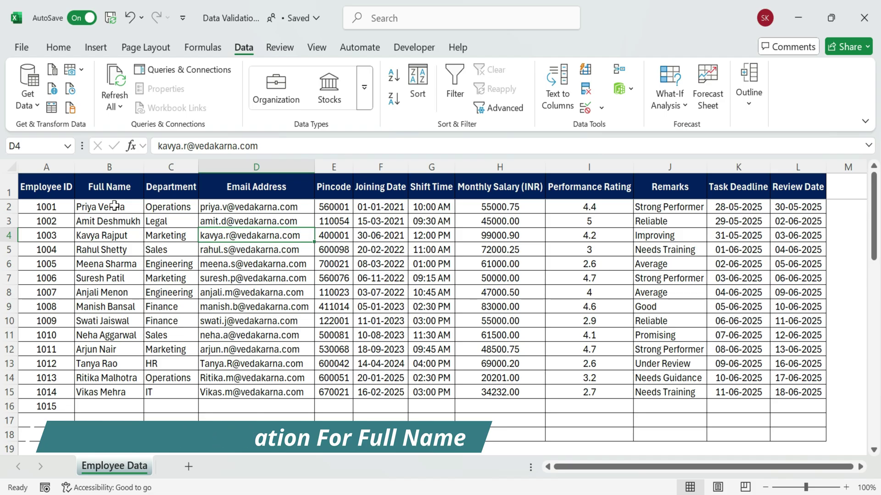
pyautogui.moveTo(114, 206); pyautogui.dragTo(115, 250)
pyautogui.moveTo(115, 293); pyautogui.dragTo(103, 435)
# Set a Custom validation rule with the pasted AND(SUMPRODUCT(...)) no-digits formula
pyautogui.click(585, 108)
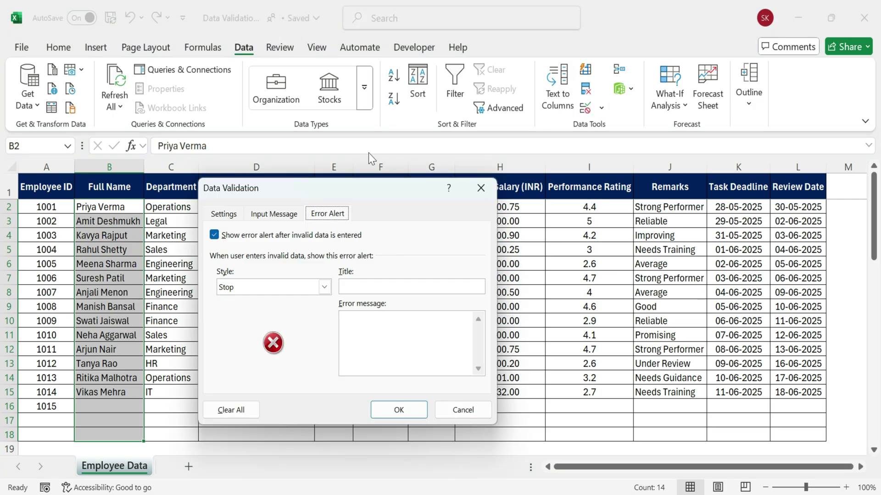
pyautogui.click(233, 218)
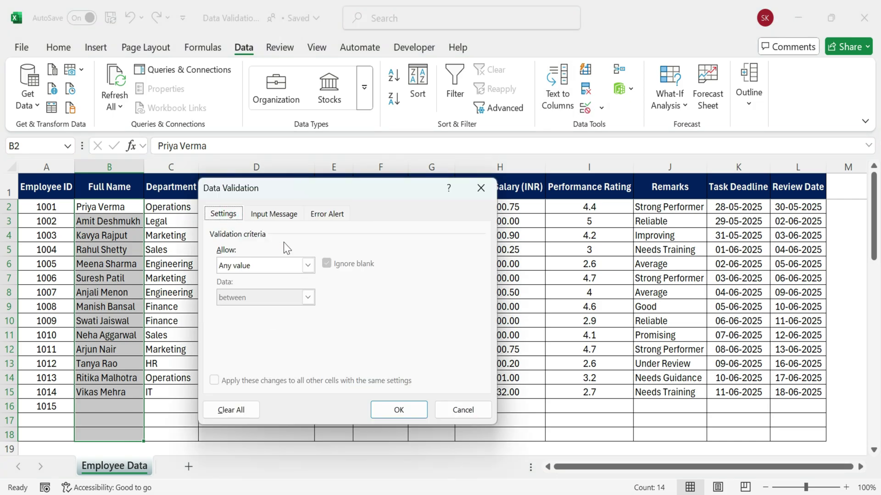
pyautogui.click(308, 265)
pyautogui.click(259, 354)
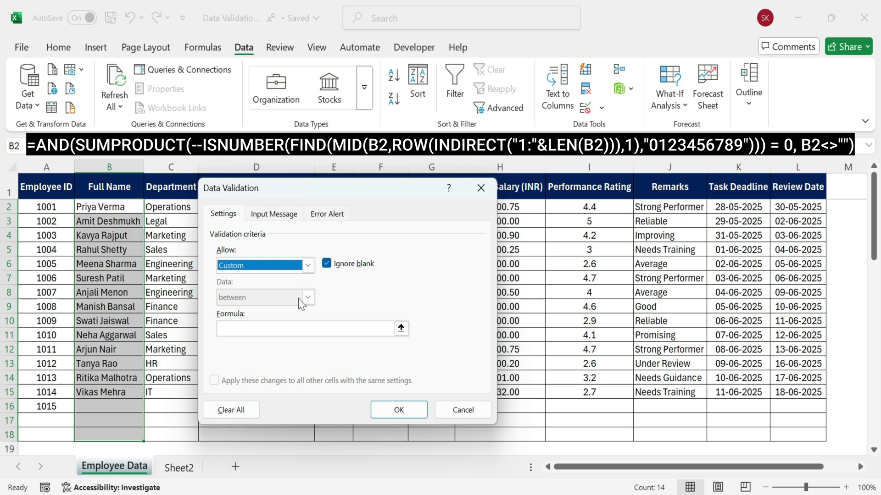
pyautogui.click(302, 328)
pyautogui.hotkey('ctrl', 'v')
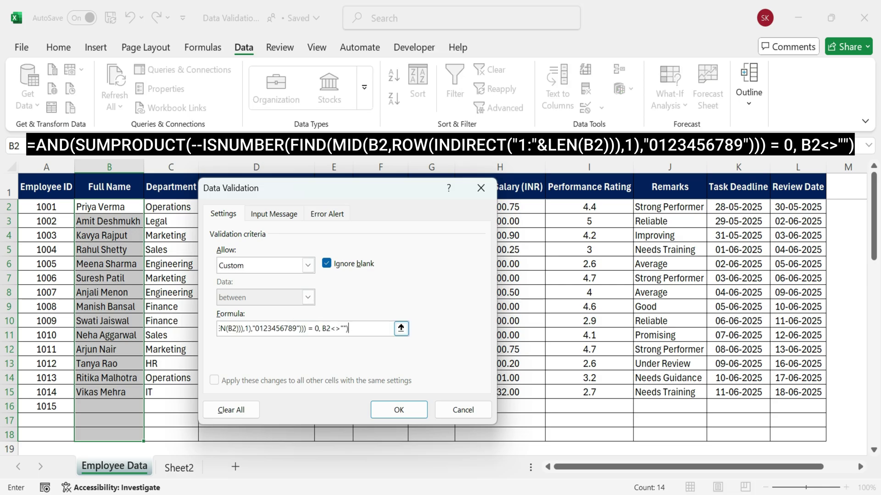
pyautogui.click(400, 329)
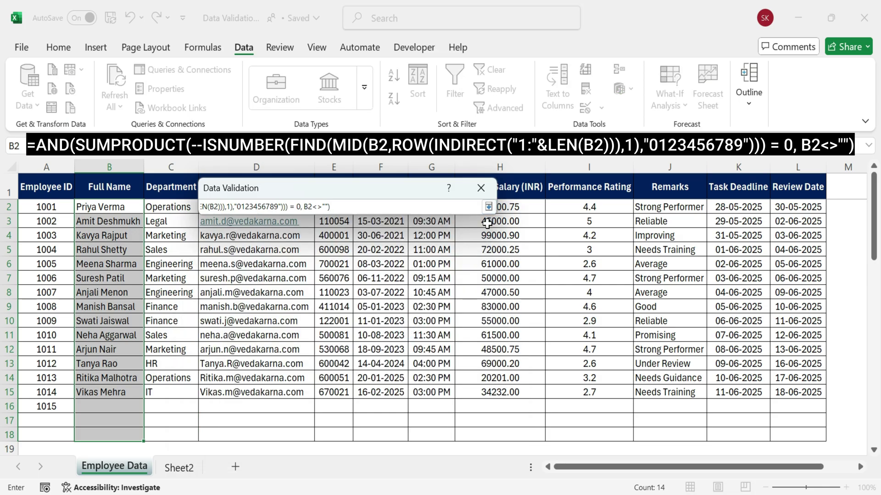
pyautogui.hotkey('ctrl', 'a')
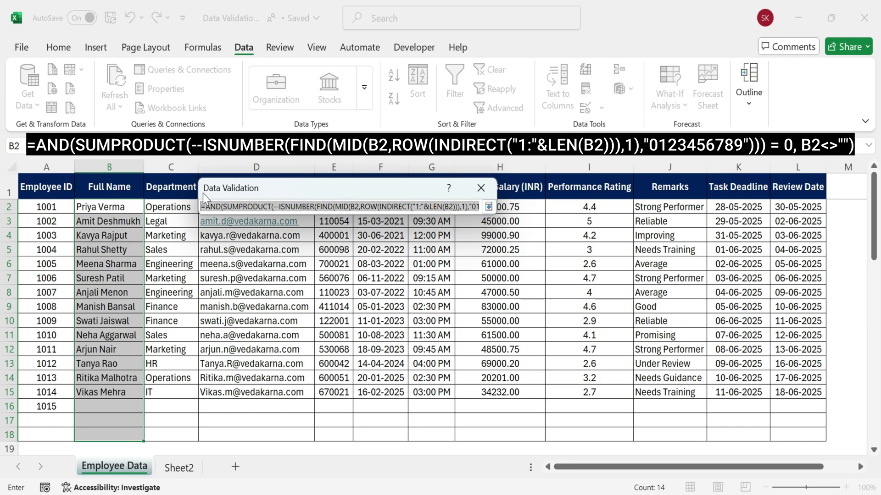
pyautogui.press('End')
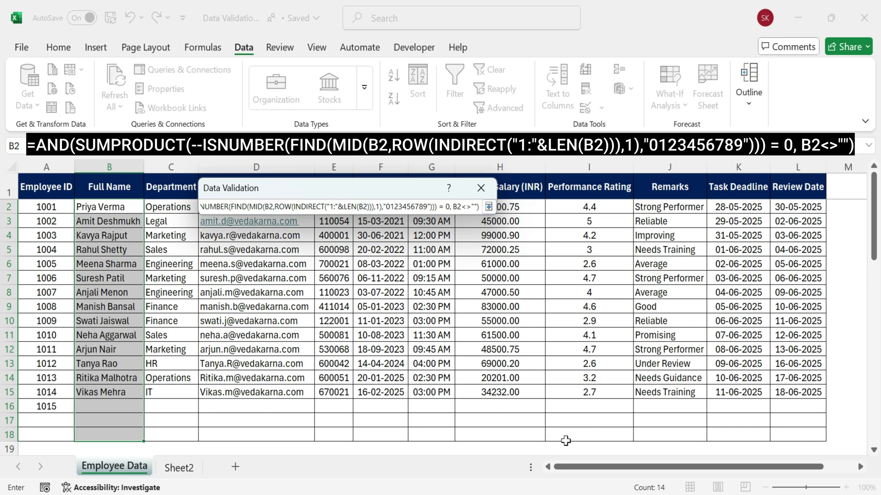
pyautogui.press('Home')
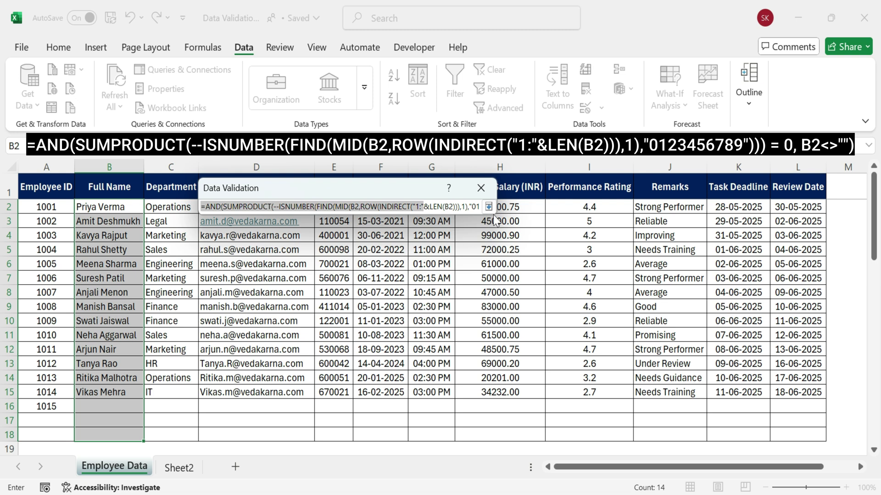
pyautogui.click(488, 207)
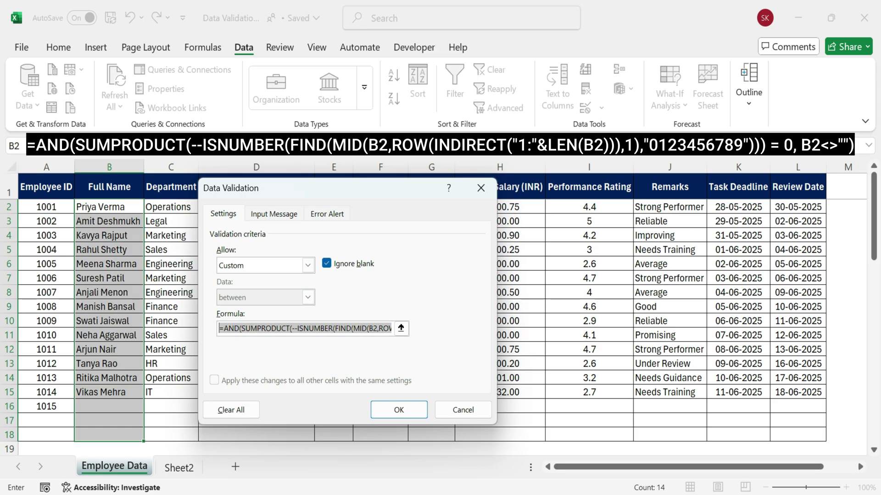
pyautogui.press('Return')
# Add a 'Text only' input message: 'Please enter only letters and spaces. Number are not allowed.'
pyautogui.click(340, 328)
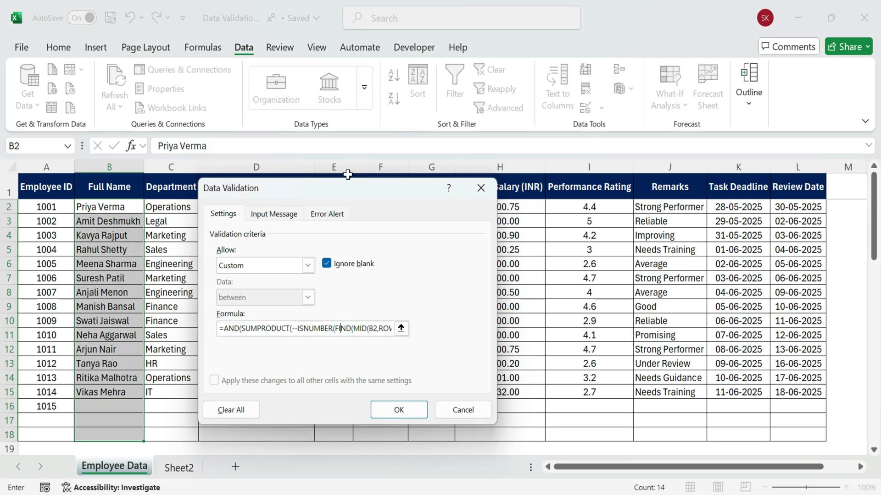
pyautogui.moveTo(354, 186); pyautogui.dragTo(359, 156)
pyautogui.click(279, 184)
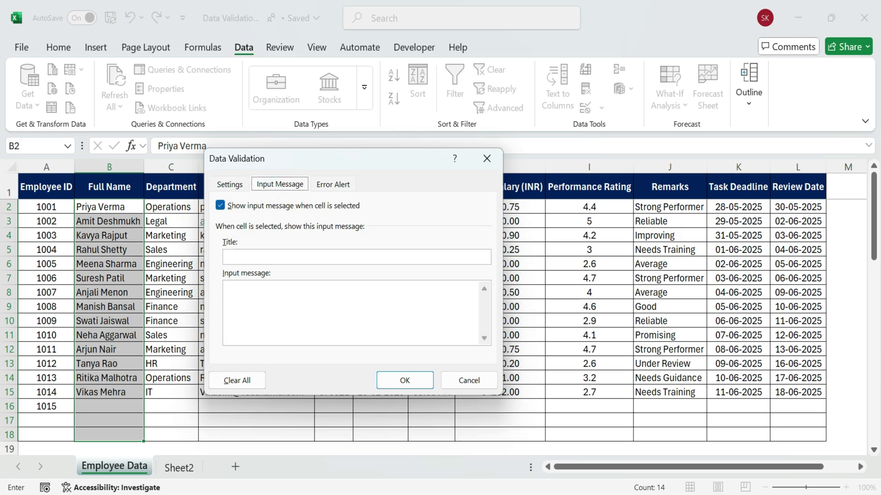
pyautogui.write('Text only')
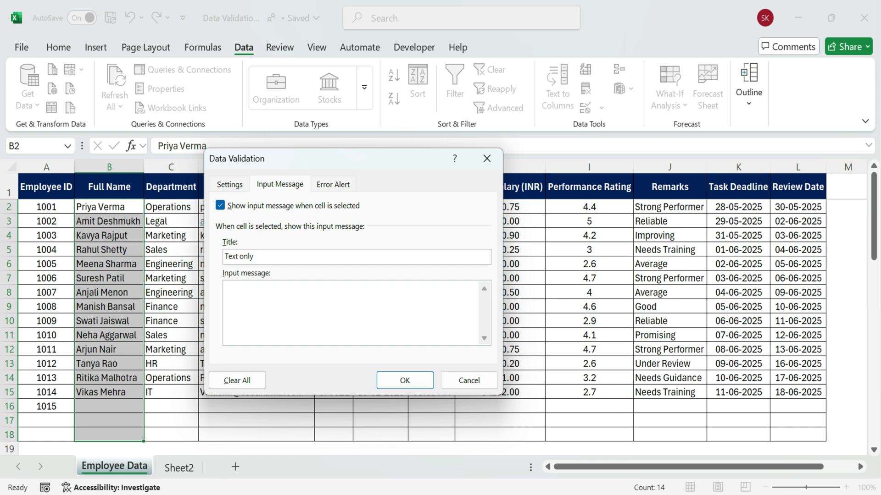
pyautogui.write('Please enter only letters and spaces')
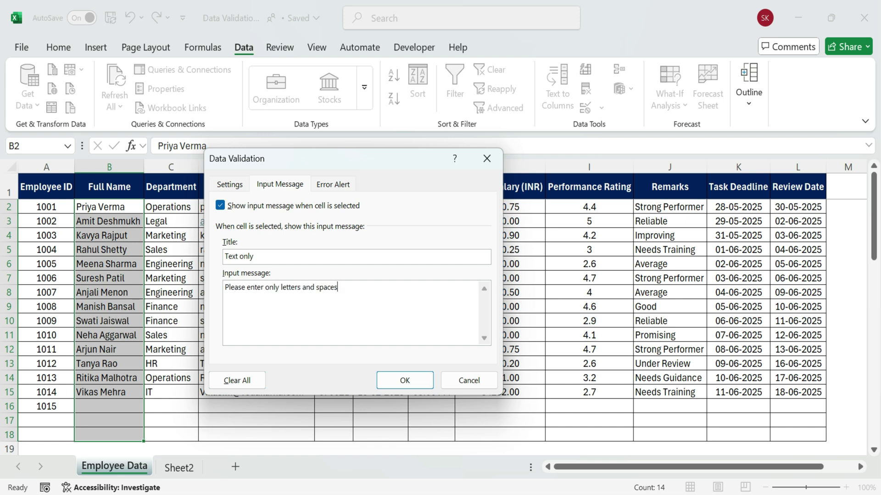
pyautogui.write('. Number are not allowed.')
# Add an 'Invalid Name' Stop alert saying only A-Z and spaces are permitted
pyautogui.click(334, 183)
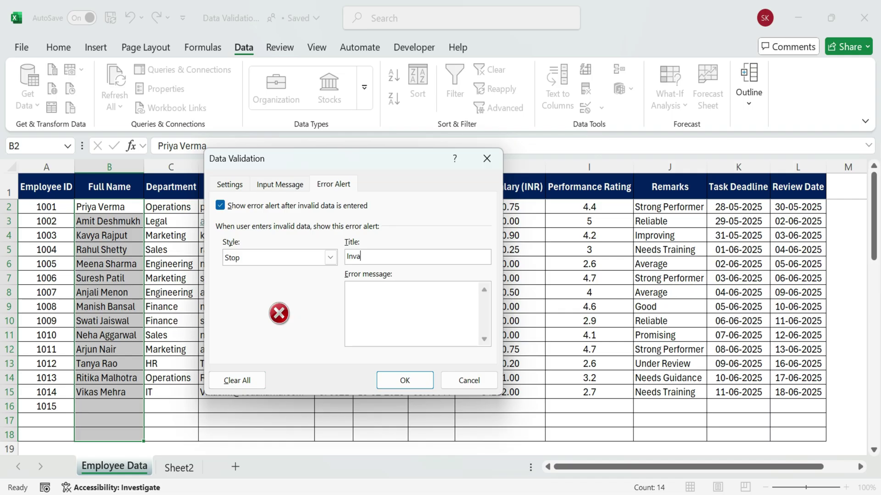
pyautogui.write('Invalid Name')
pyautogui.click(367, 289)
pyautogui.write('This field only allows text (a-')
pyautogui.press('BackSpace')
pyautogui.press('BackSpace')
pyautogui.write('A-Z and Spaces')
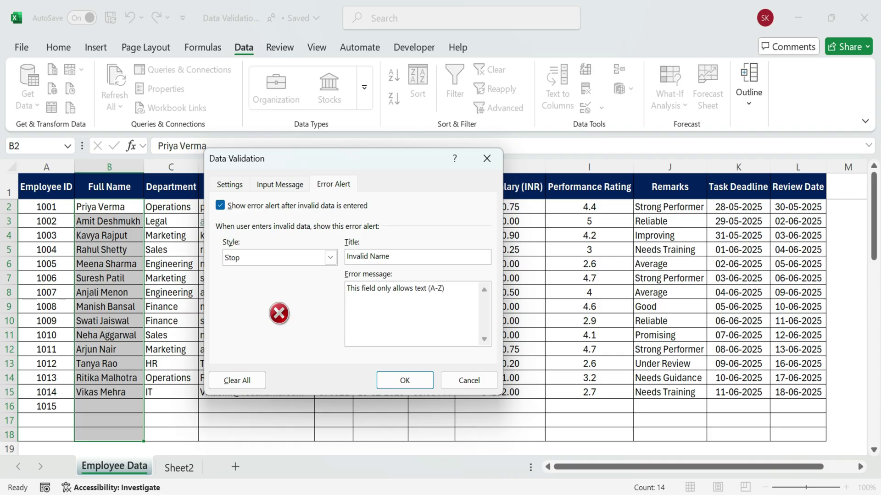
pyautogui.write('). Number or mixed input are not permitted')
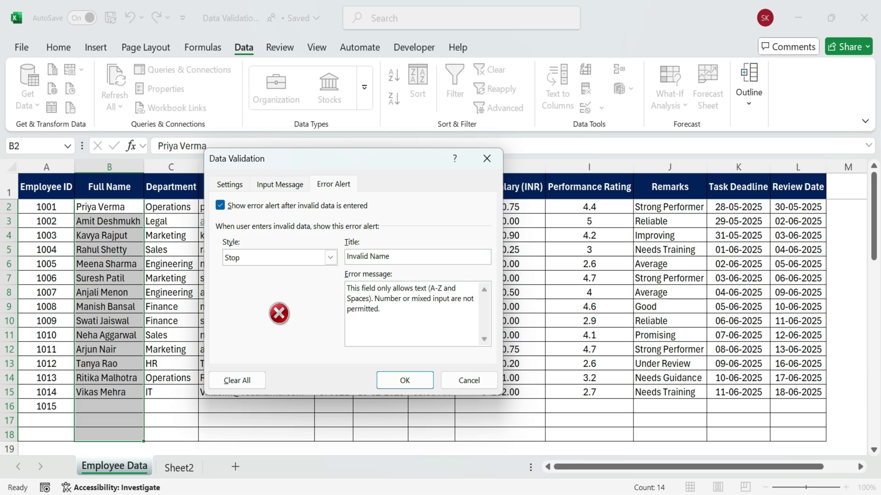
pyautogui.write('.')
pyautogui.click(282, 184)
# Apply the Full Name rule and confirm 12345 is rejected in B16
pyautogui.click(231, 184)
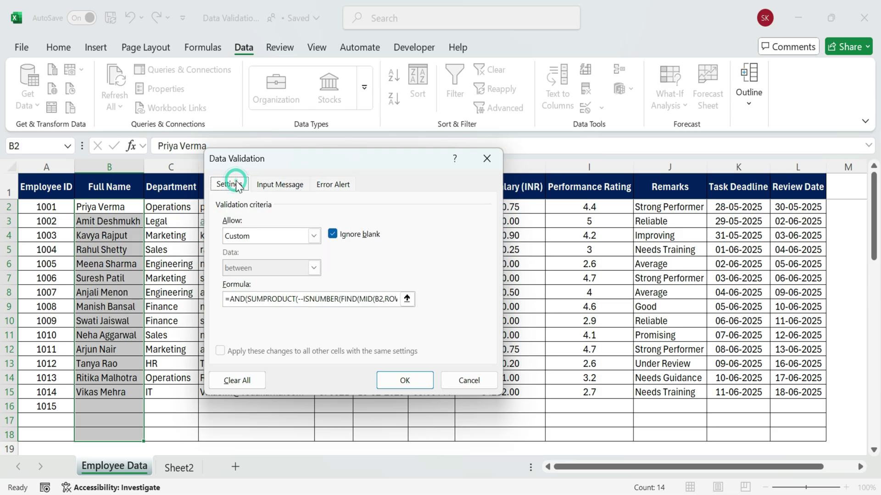
pyautogui.click(405, 375)
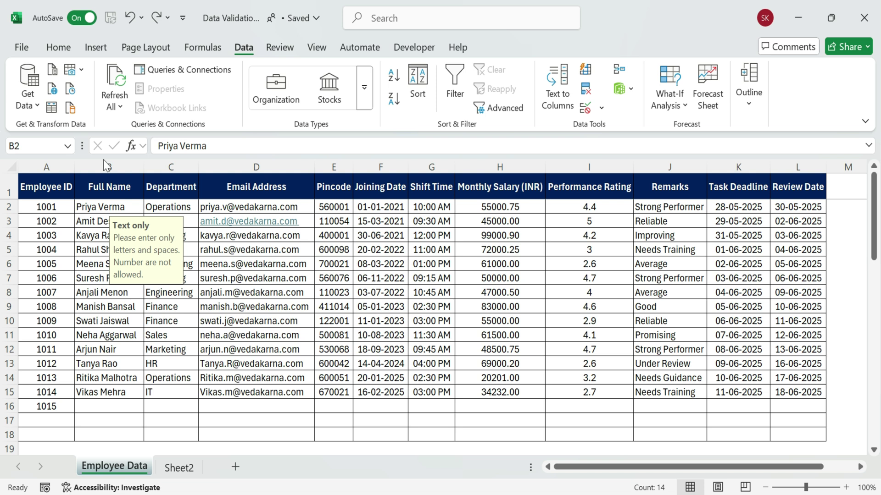
pyautogui.click(112, 407)
pyautogui.write('12345')
pyautogui.press('Return')
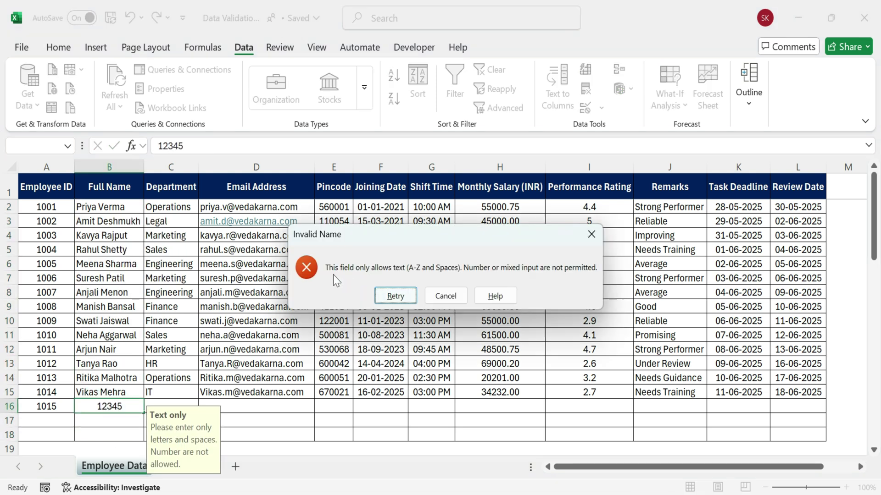
pyautogui.click(412, 296)
pyautogui.press('BackSpace')
pyautogui.press('BackSpace')
pyautogui.press('BackSpace')
pyautogui.press('BackSpace')
pyautogui.press('BackSpace')
# Confirm A1B2 is rejected, then enter a valid letters-only name in B16
pyautogui.write('A1N')
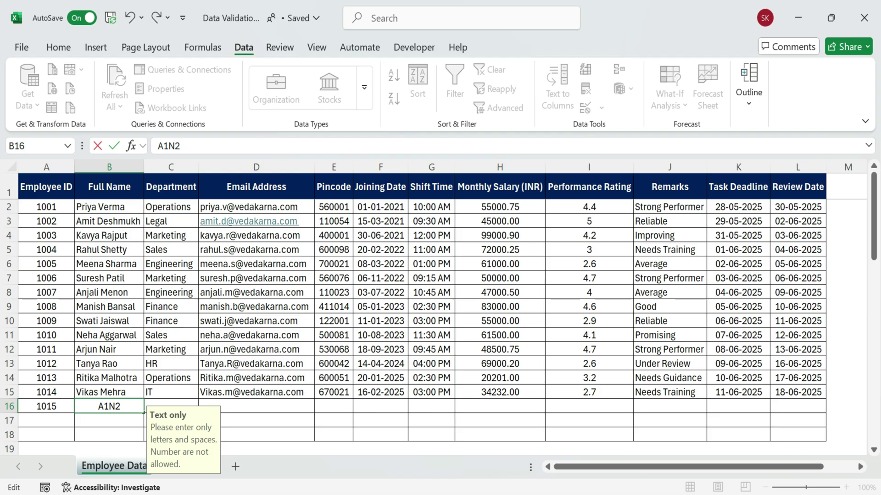
pyautogui.press('BackSpace')
pyautogui.write('B2')
pyautogui.press('Return')
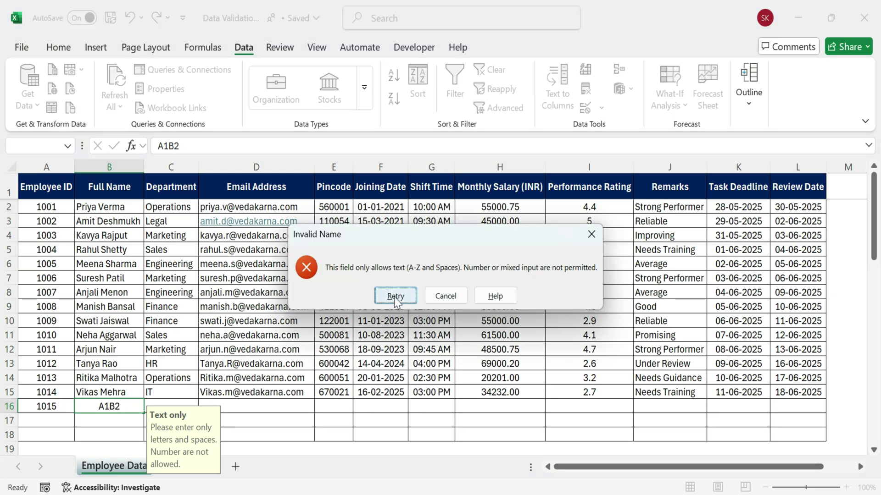
pyautogui.click(395, 298)
pyautogui.press('BackSpace')
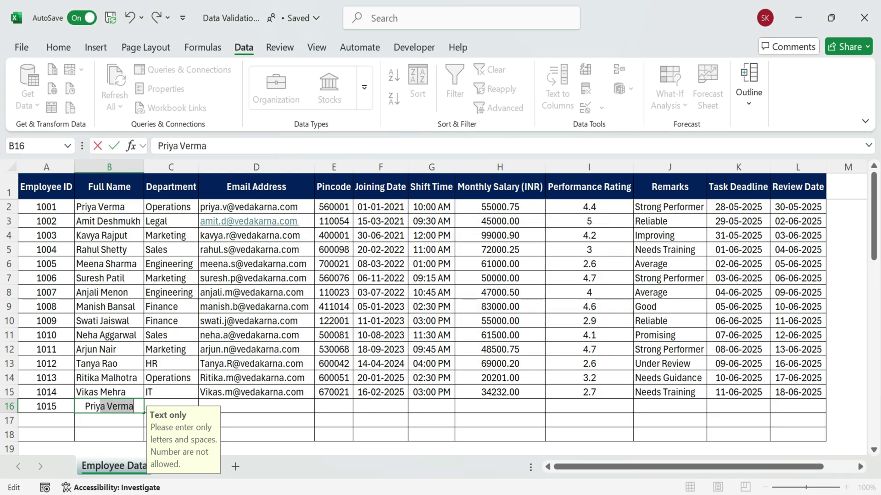
pyautogui.press('Return')
pyautogui.click(133, 405)
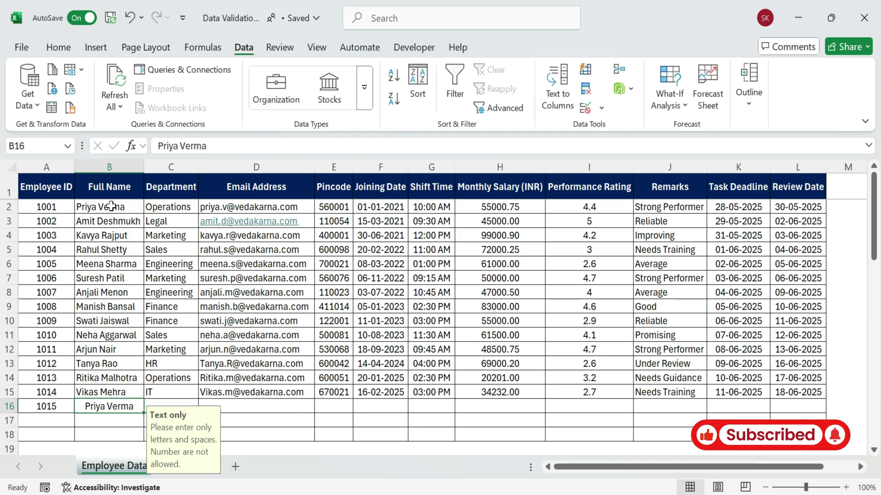
pyautogui.moveTo(111, 205); pyautogui.dragTo(112, 436)
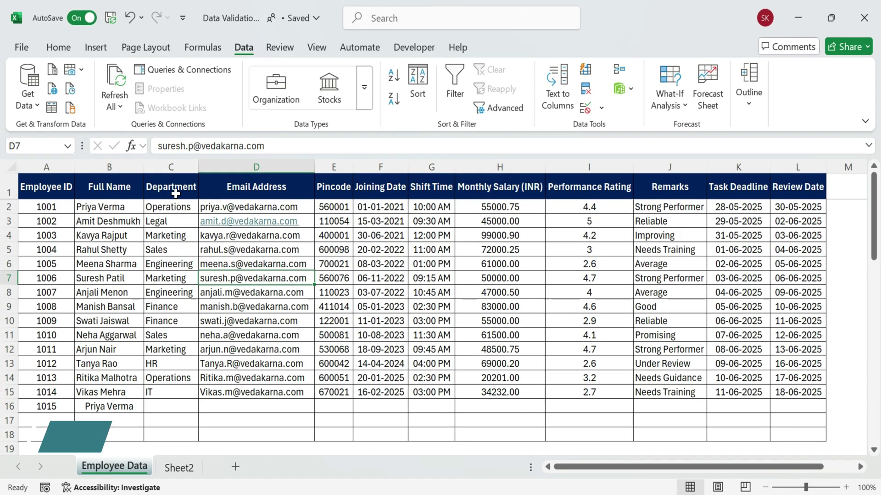
# Copy the department values from column C and paste them starting at N2
pyautogui.moveTo(171, 187); pyautogui.dragTo(171, 407)
pyautogui.click(201, 222)
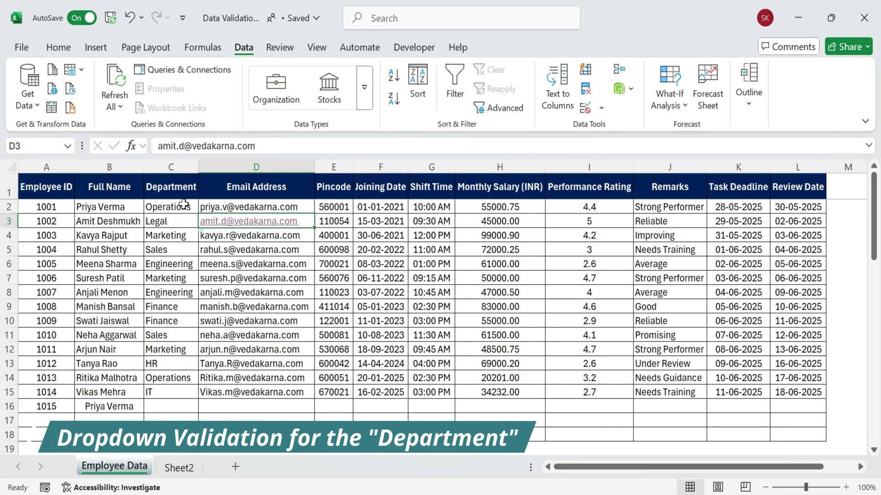
pyautogui.click(171, 186)
pyautogui.click(172, 234)
pyautogui.moveTo(177, 207); pyautogui.dragTo(179, 408)
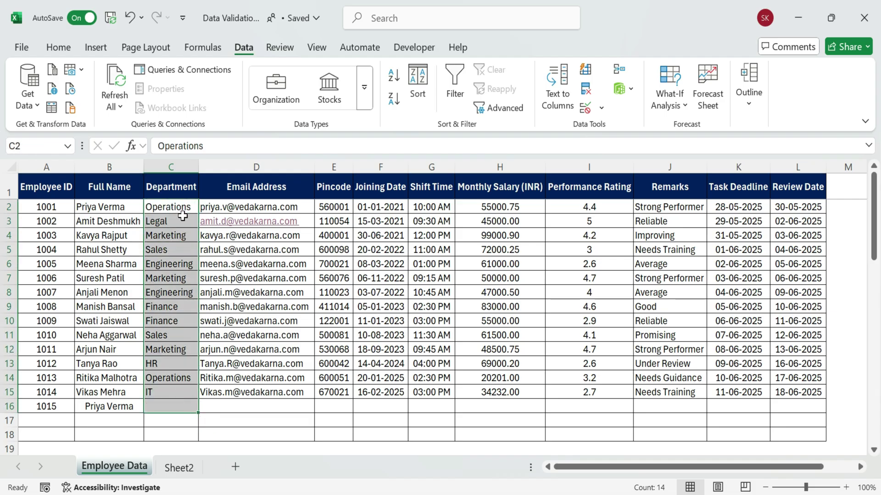
pyautogui.hotkey('ctrl', 'c')
pyautogui.click(204, 418)
pyautogui.hscroll(2, 792, 240)
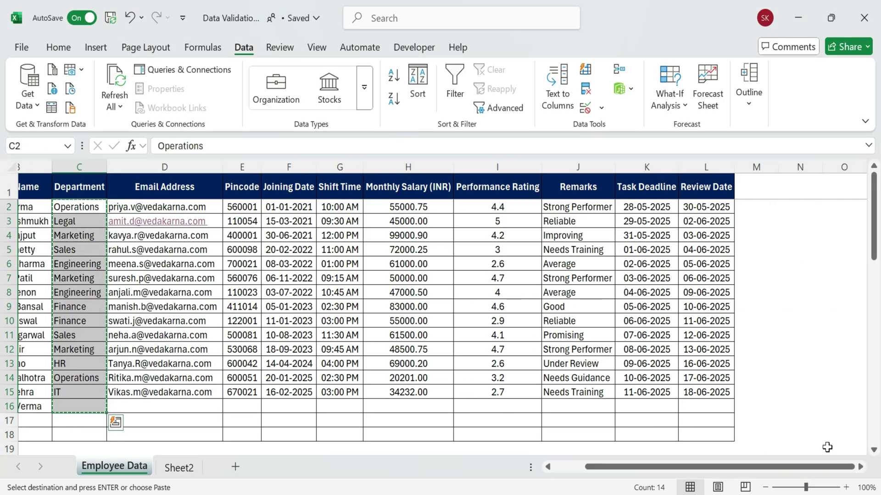
pyautogui.click(800, 206)
pyautogui.hotkey('ctrl', 'v')
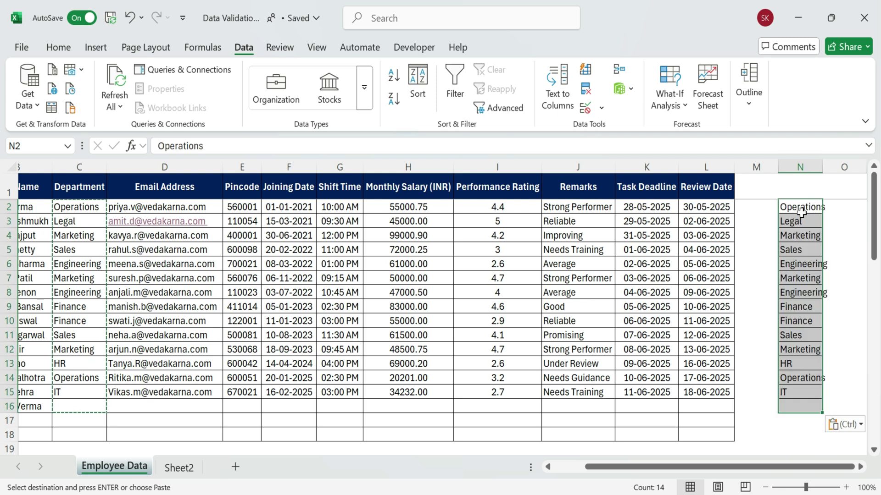
# Remove duplicates from column N, leaving the 8 unique departments
pyautogui.click(800, 167)
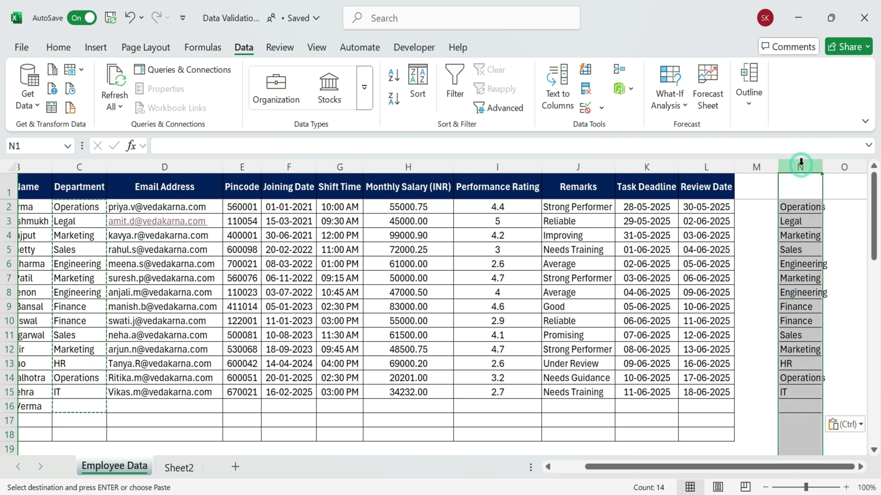
pyautogui.click(591, 92)
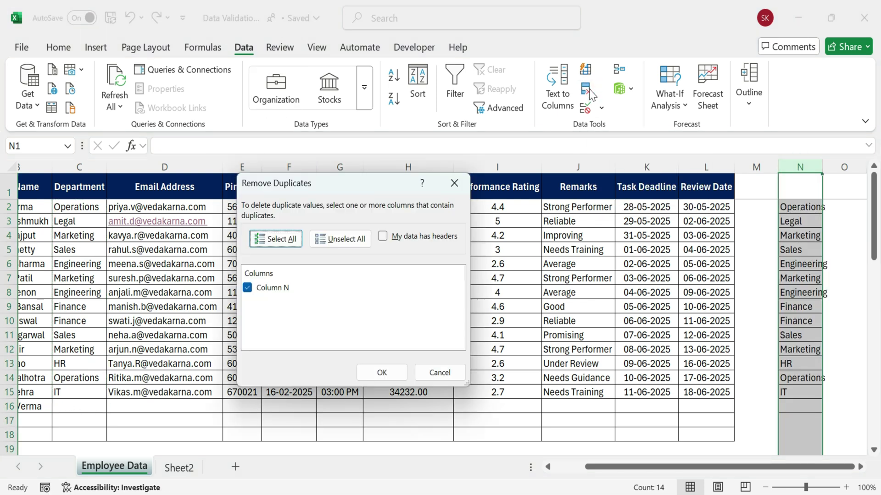
pyautogui.click(332, 239)
pyautogui.click(275, 239)
pyautogui.click(381, 372)
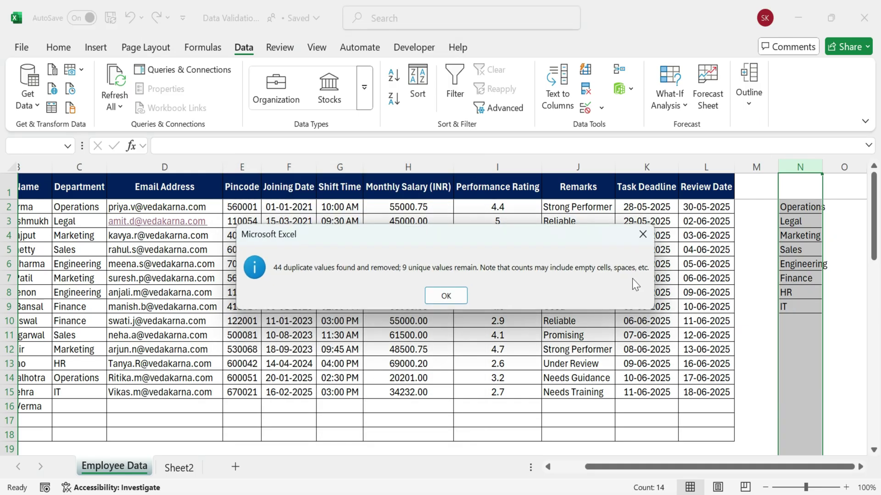
pyautogui.click(446, 296)
# Give C2 a List validation rule with source N2:N9
pyautogui.click(756, 378)
pyautogui.moveTo(612, 466); pyautogui.dragTo(603, 473)
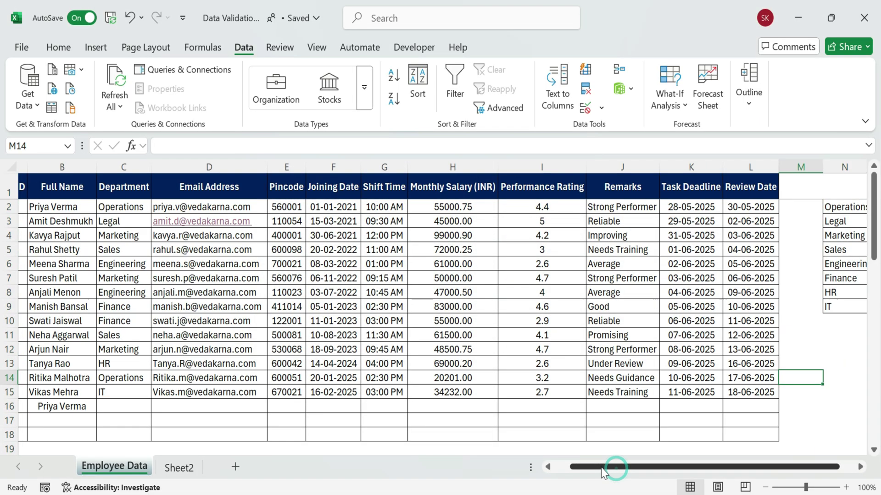
pyautogui.click(129, 207)
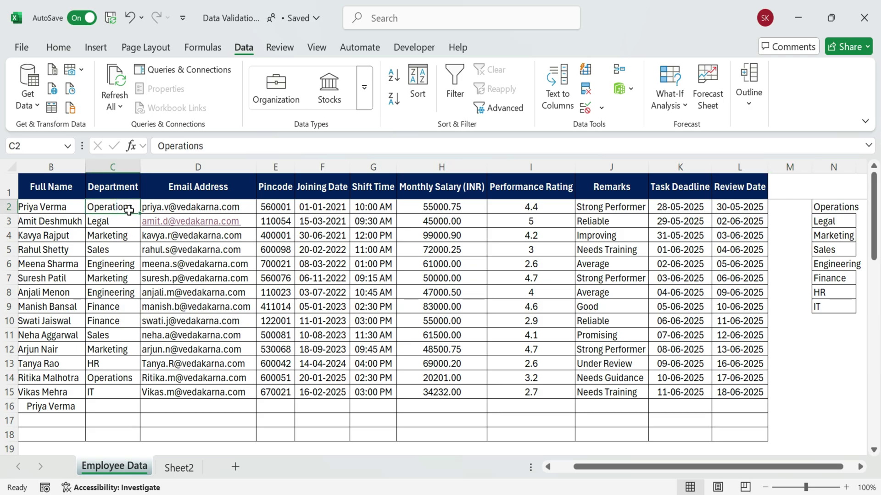
pyautogui.click(604, 109)
pyautogui.click(633, 128)
pyautogui.click(314, 236)
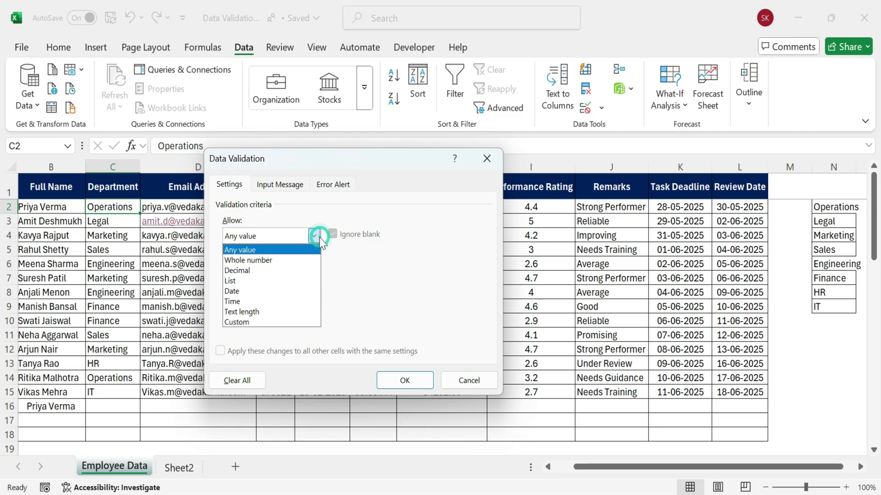
pyautogui.click(258, 281)
pyautogui.click(407, 299)
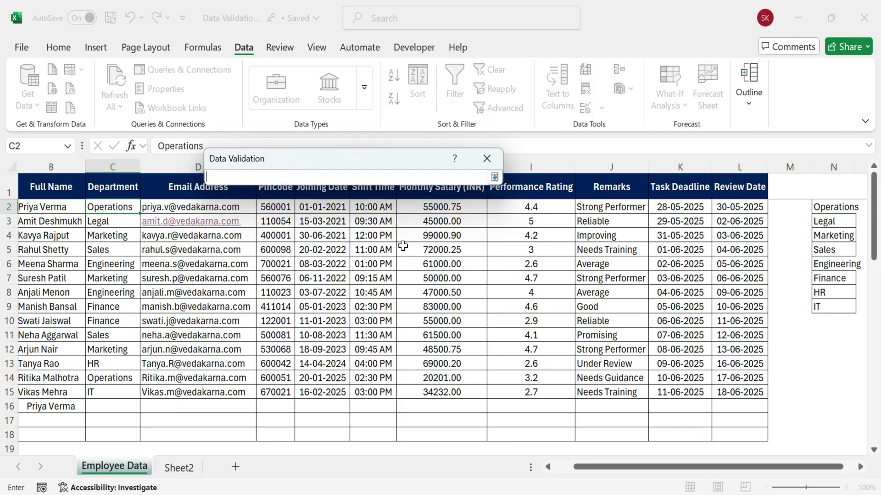
pyautogui.moveTo(835, 207); pyautogui.dragTo(831, 311)
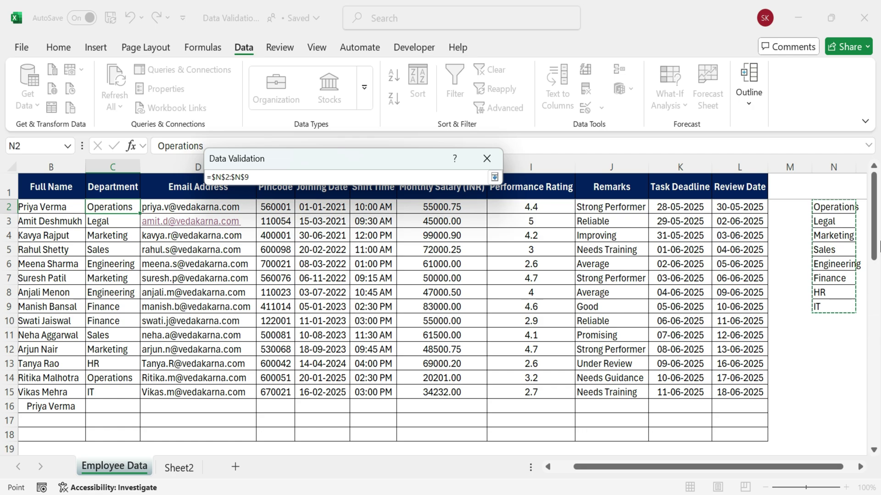
pyautogui.click(494, 176)
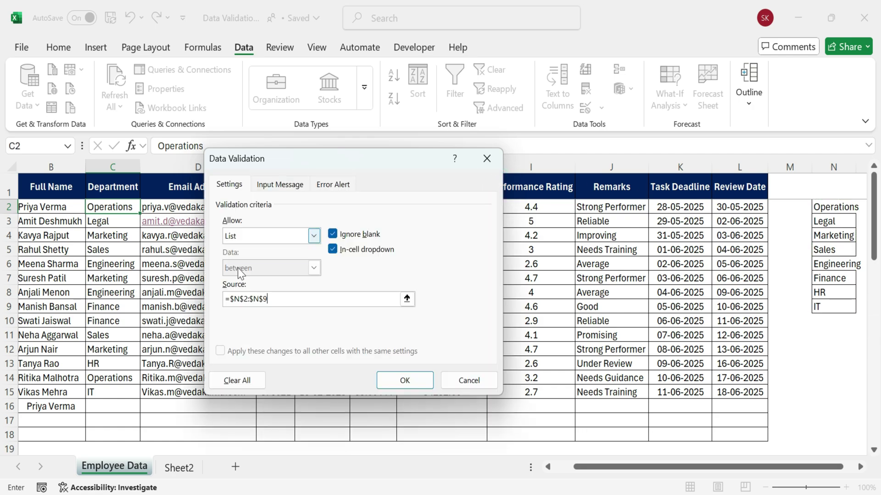
pyautogui.click(404, 380)
# Extend the dropdown rule down to C18, setting C3 to Sales and C4 to Engineering
pyautogui.moveTo(139, 213); pyautogui.dragTo(122, 438)
pyautogui.click(128, 222)
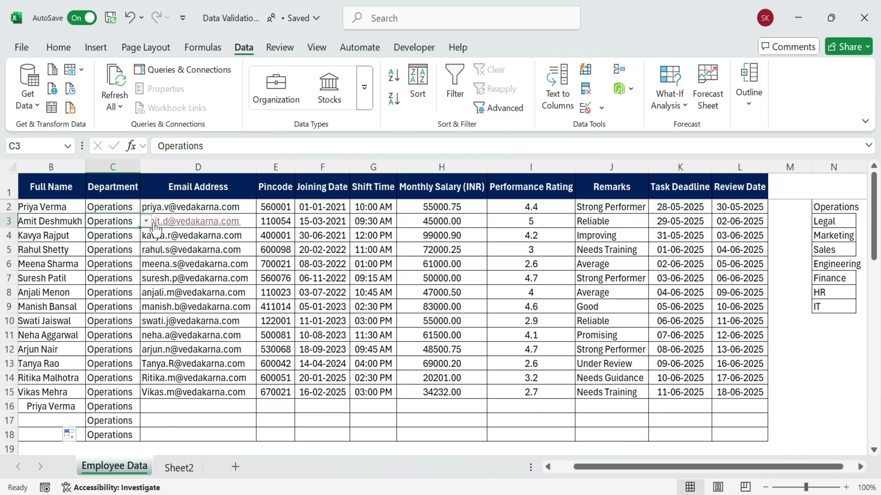
pyautogui.click(146, 221)
pyautogui.click(110, 273)
pyautogui.click(114, 235)
pyautogui.click(146, 235)
pyautogui.click(111, 301)
# Pick Marketing for C9 and C11 and Legal for C14 from their dropdowns
pyautogui.click(111, 310)
pyautogui.click(146, 307)
pyautogui.click(106, 346)
pyautogui.click(110, 335)
pyautogui.click(145, 335)
pyautogui.click(106, 374)
pyautogui.click(112, 378)
pyautogui.click(145, 378)
pyautogui.click(97, 404)
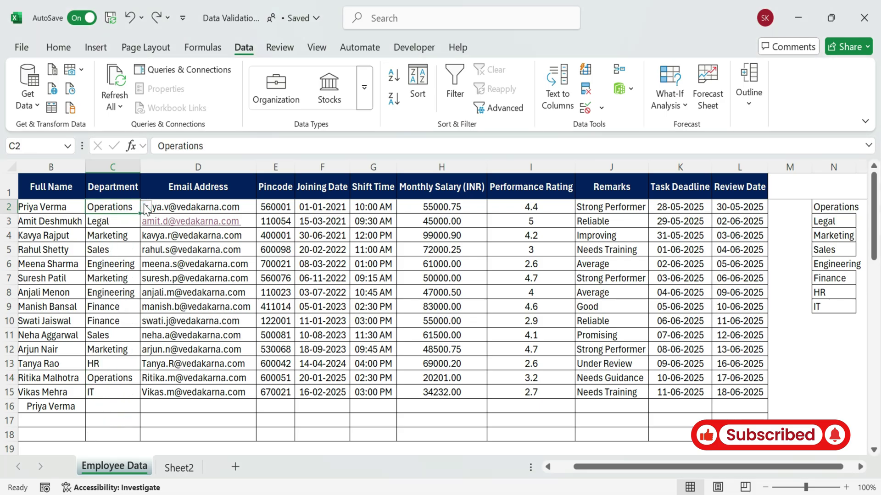
pyautogui.click(145, 207)
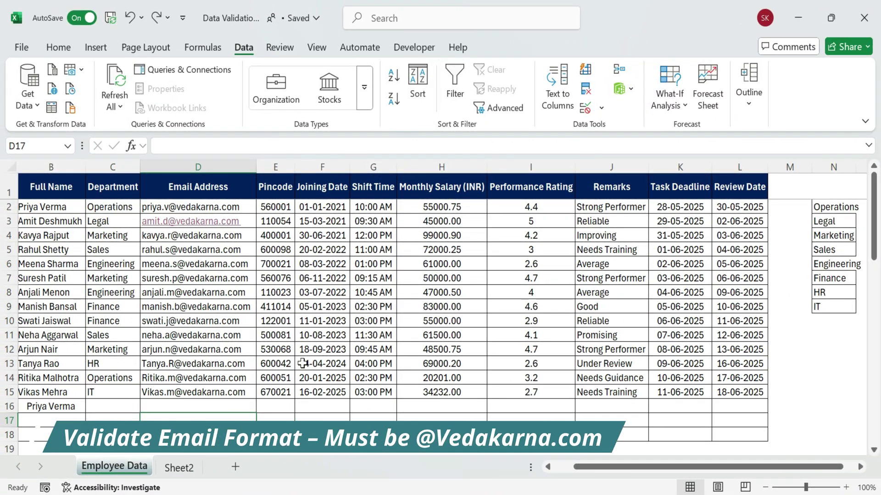
# Select the email addresses in D2 through D18
pyautogui.click(236, 167)
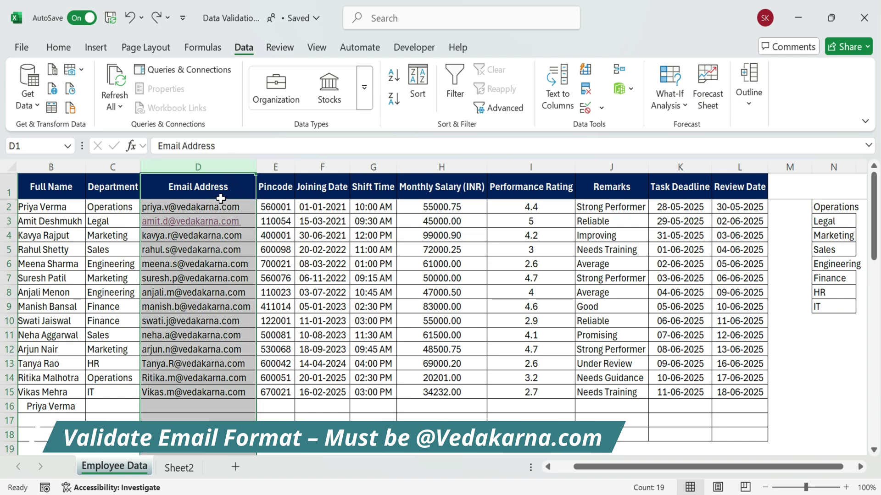
pyautogui.moveTo(221, 198); pyautogui.dragTo(221, 435)
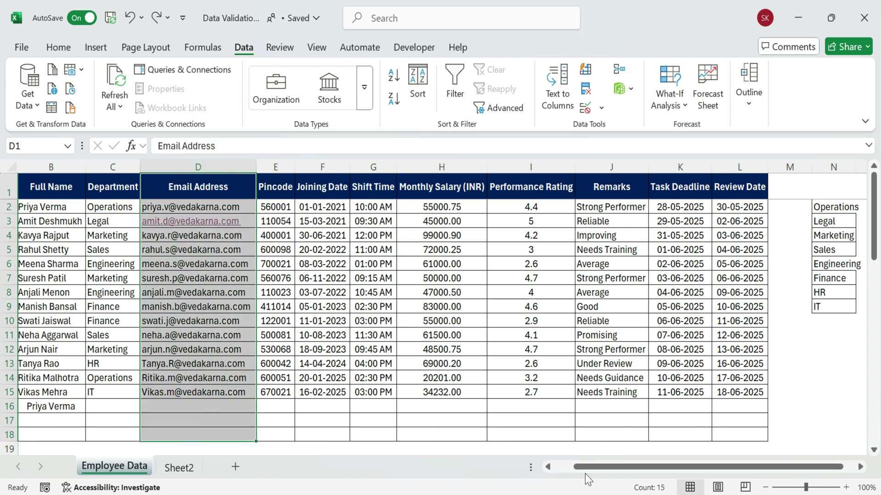
pyautogui.click(547, 466)
pyautogui.moveTo(255, 206); pyautogui.dragTo(275, 431)
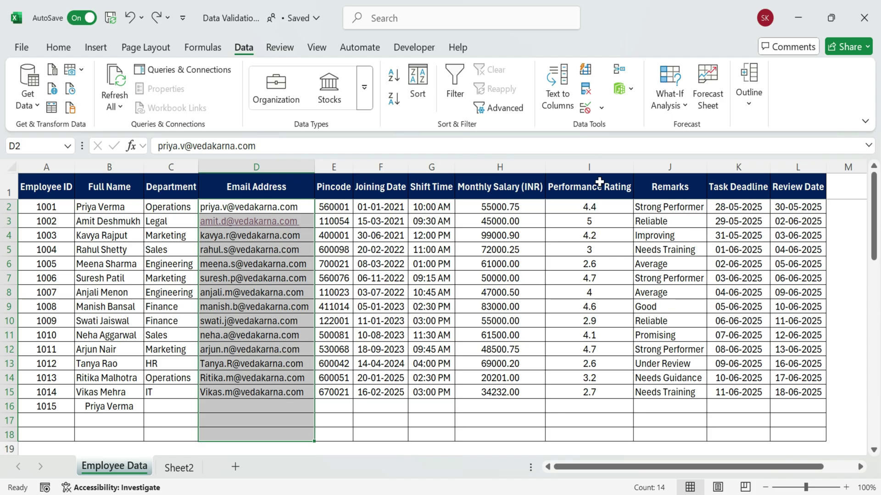
pyautogui.click(587, 109)
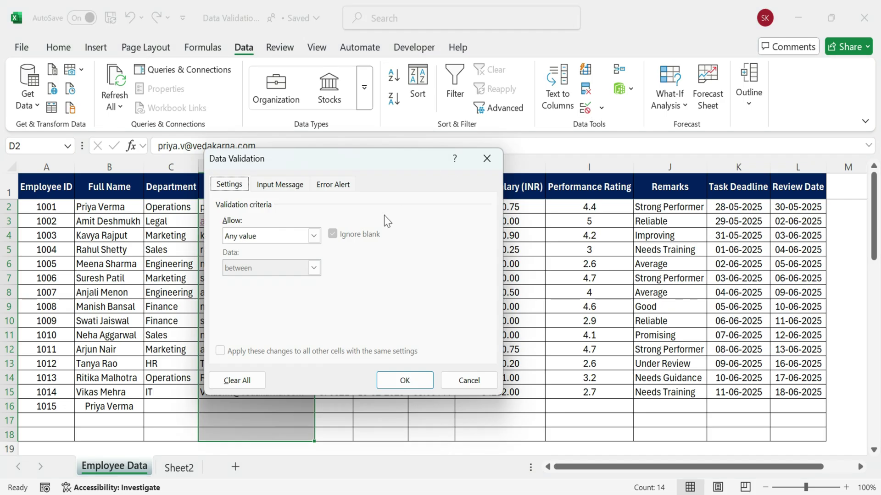
pyautogui.click(318, 235)
pyautogui.click(238, 322)
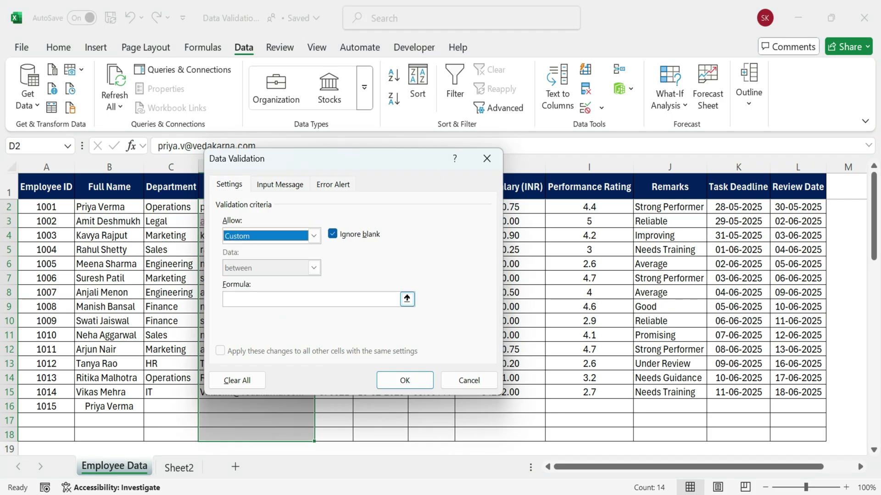
pyautogui.moveTo(275, 159); pyautogui.dragTo(392, 157)
pyautogui.click(393, 298)
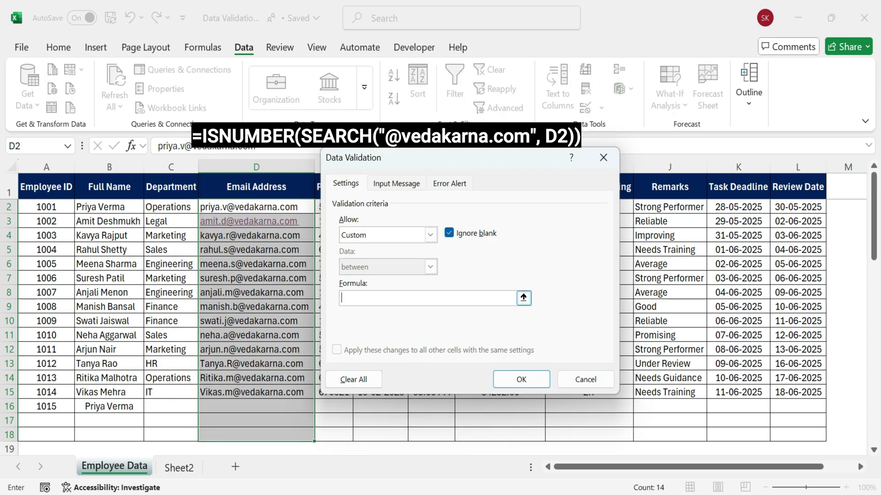
pyautogui.hotkey('ctrl', 'v')
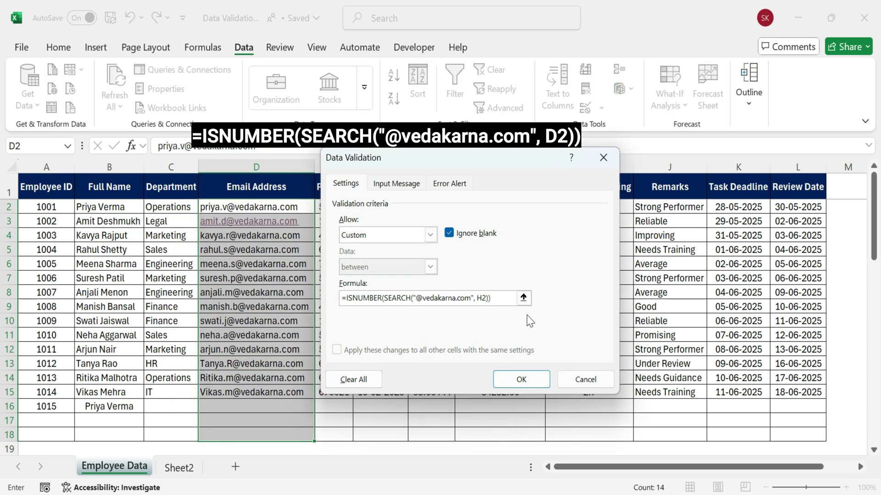
pyautogui.moveTo(492, 298); pyautogui.dragTo(340, 301)
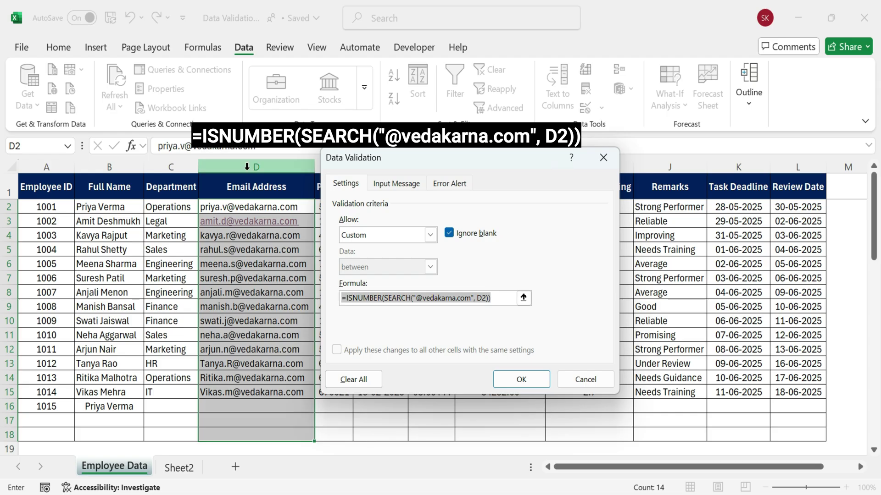
# Add the input message 'Valid Company Email Only.' to the email rule
pyautogui.click(397, 183)
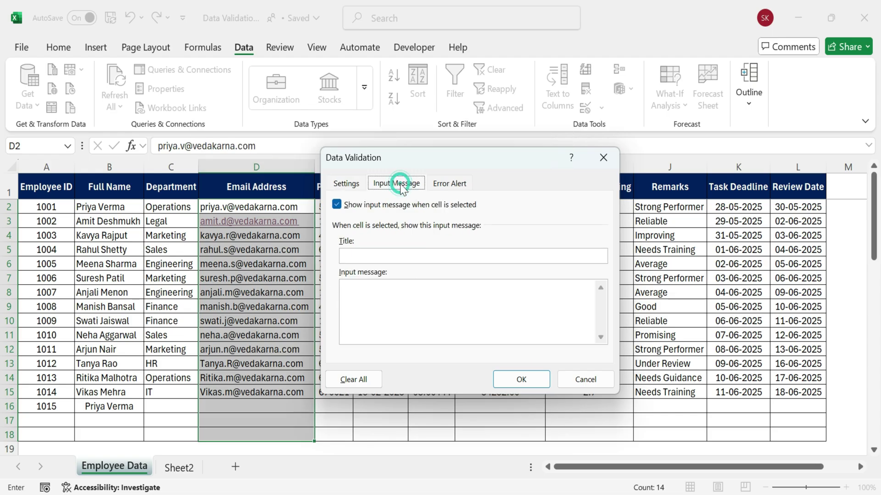
pyautogui.click(341, 255)
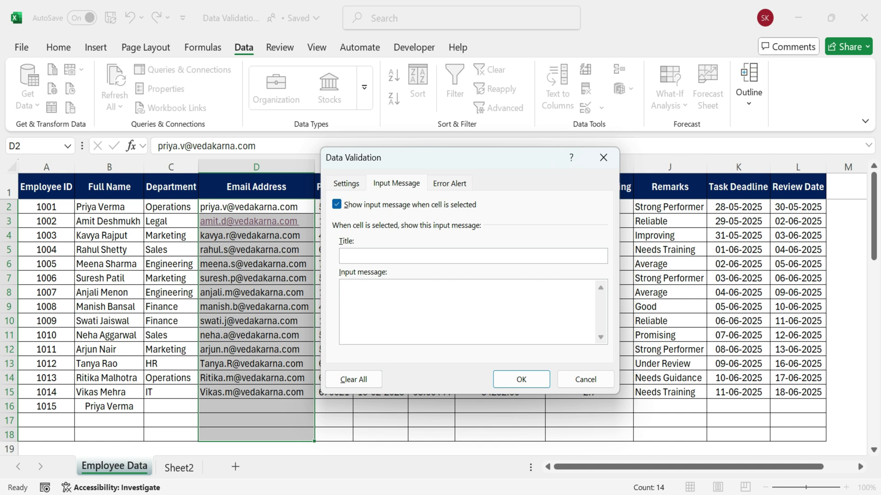
pyautogui.write('Valid Company Email Only.')
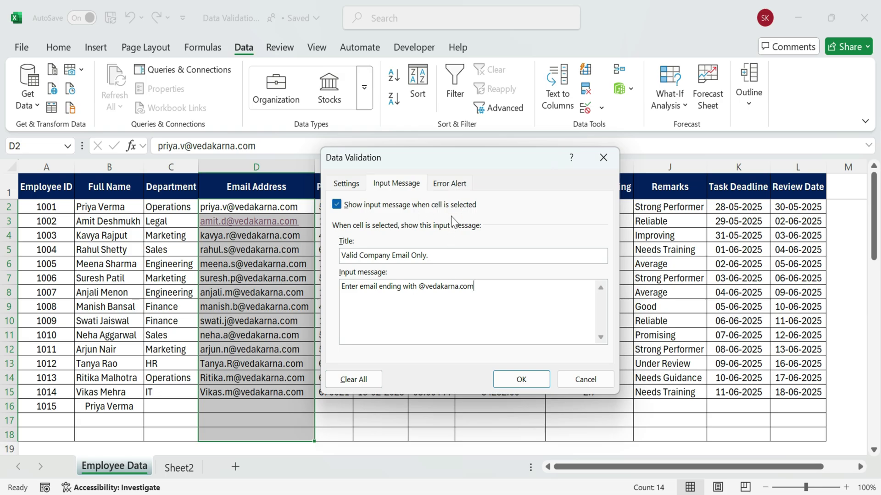
# Add a Stop alert titled 'Invalid Email Format' with a company-email error message
pyautogui.click(451, 183)
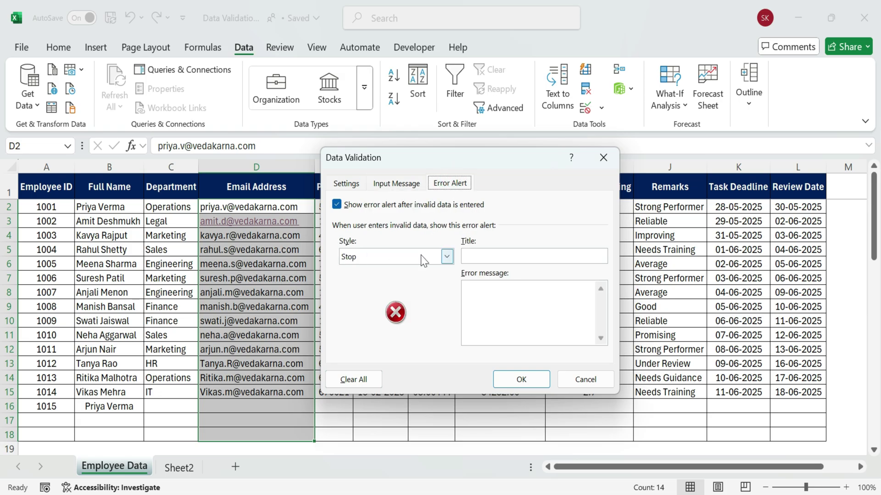
pyautogui.click(481, 257)
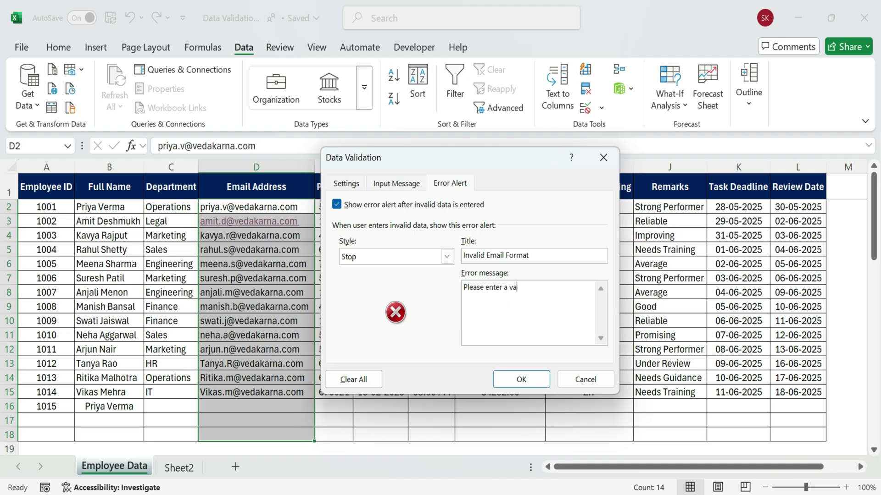
pyautogui.write('email like name@vedakarna.com')
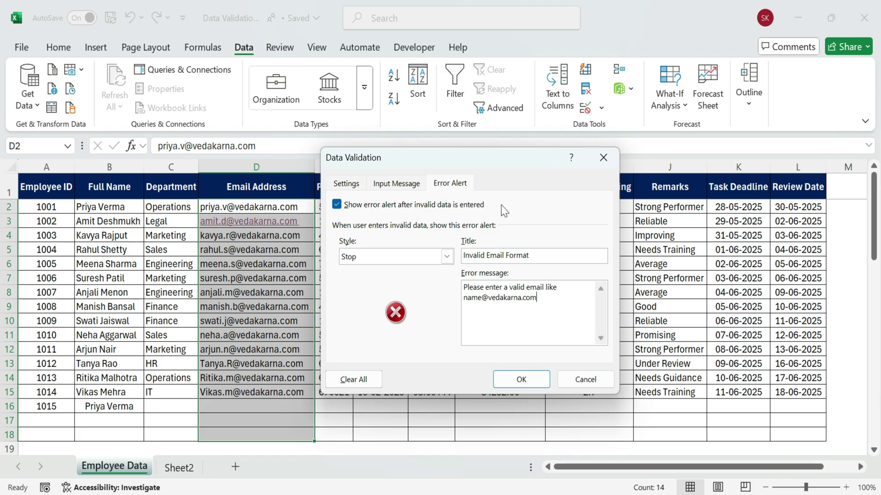
pyautogui.click(398, 183)
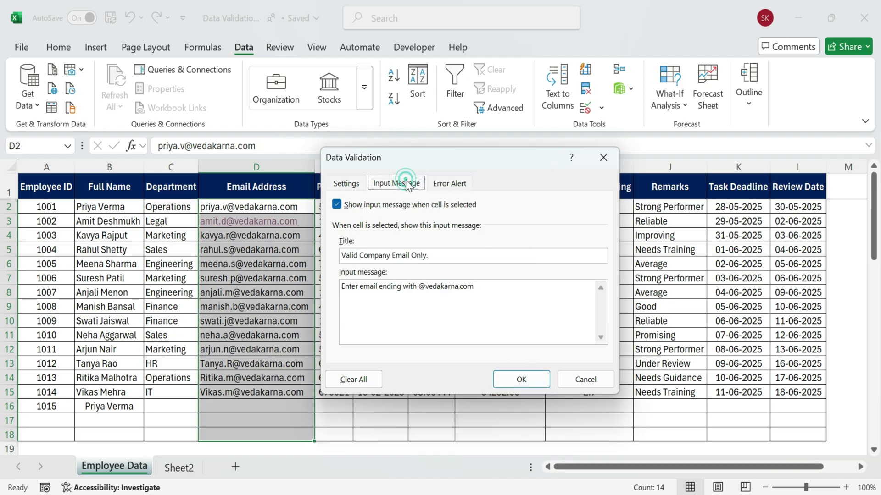
pyautogui.click(352, 185)
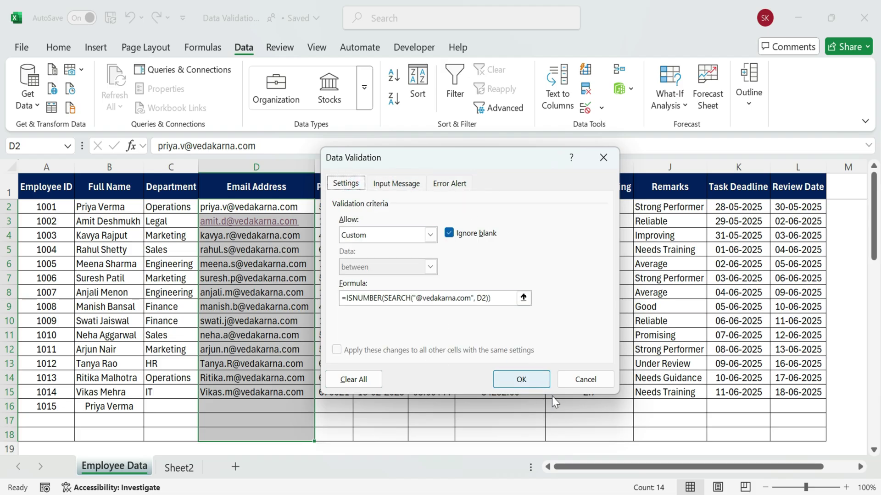
pyautogui.click(532, 382)
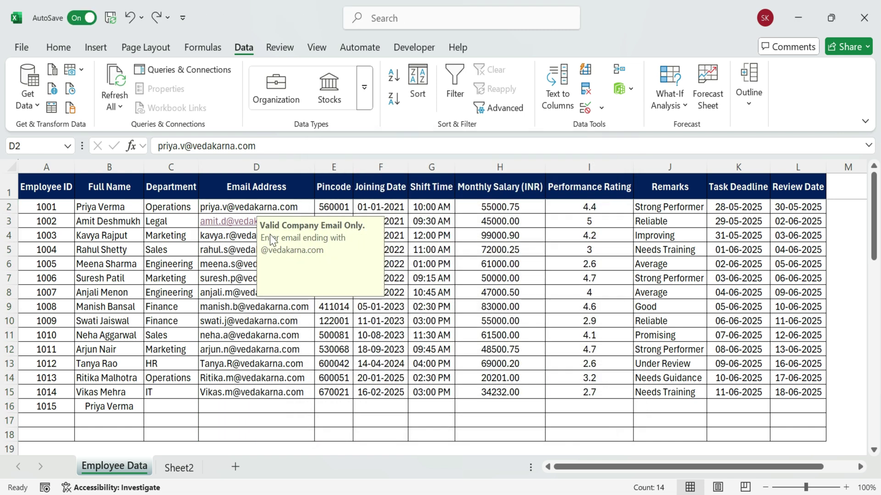
pyautogui.click(263, 335)
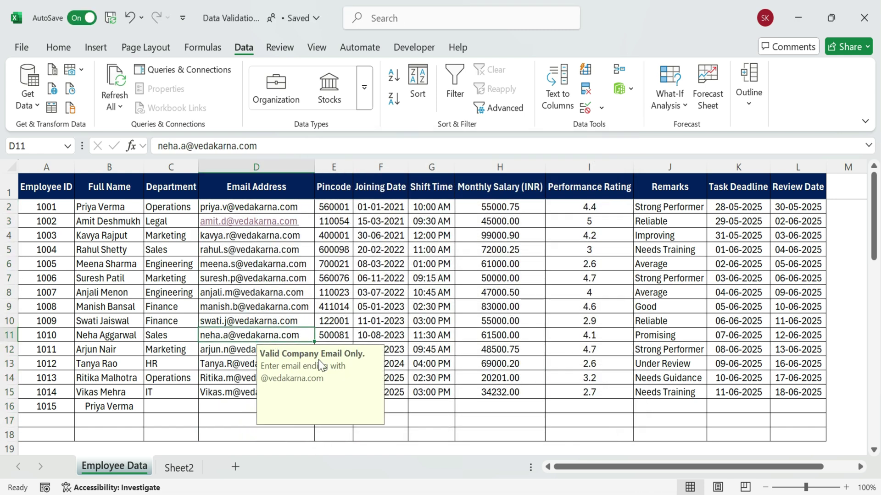
pyautogui.click(240, 390)
pyautogui.click(229, 406)
pyautogui.press('Return')
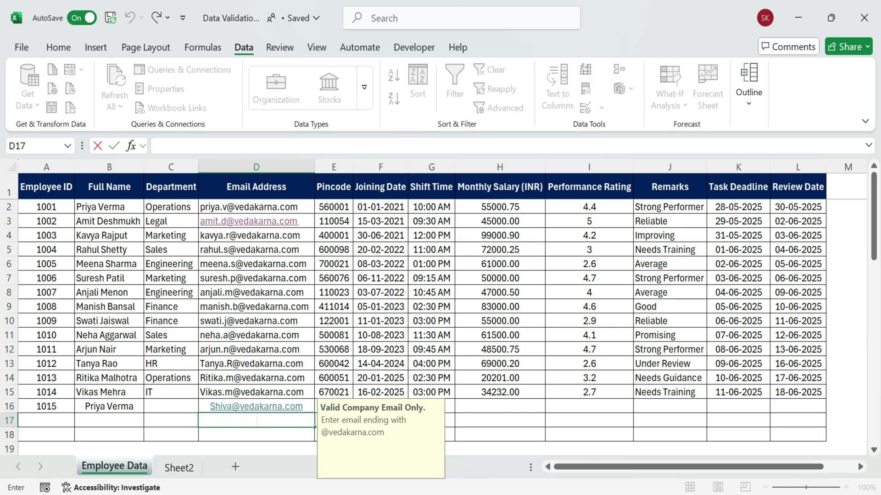
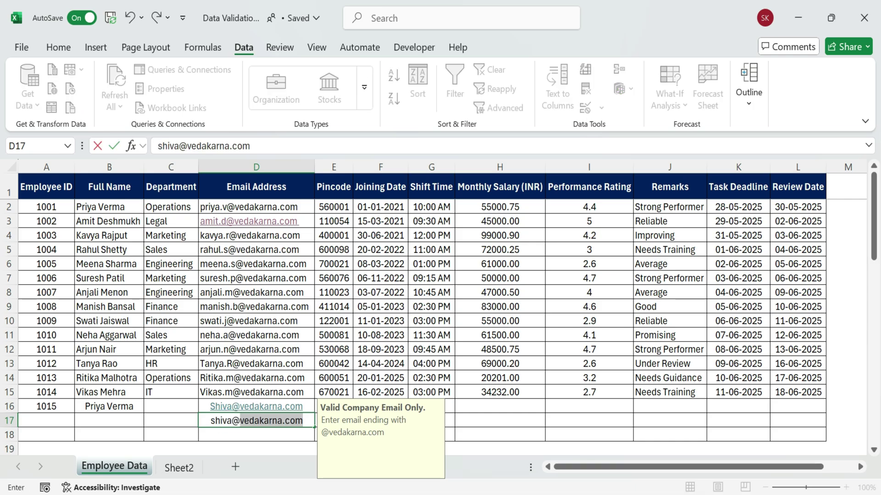
# Test gmail and yahoo addresses in D17, retrying after each rejection
pyautogui.press('Return')
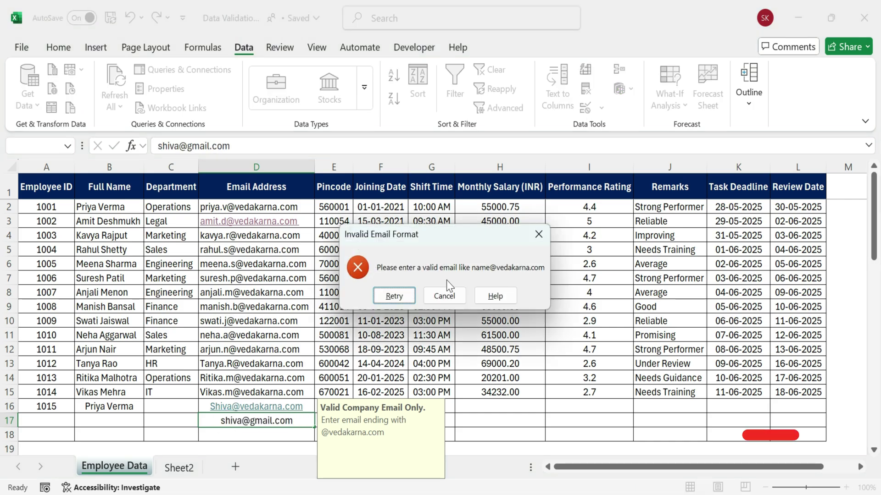
pyautogui.click(394, 295)
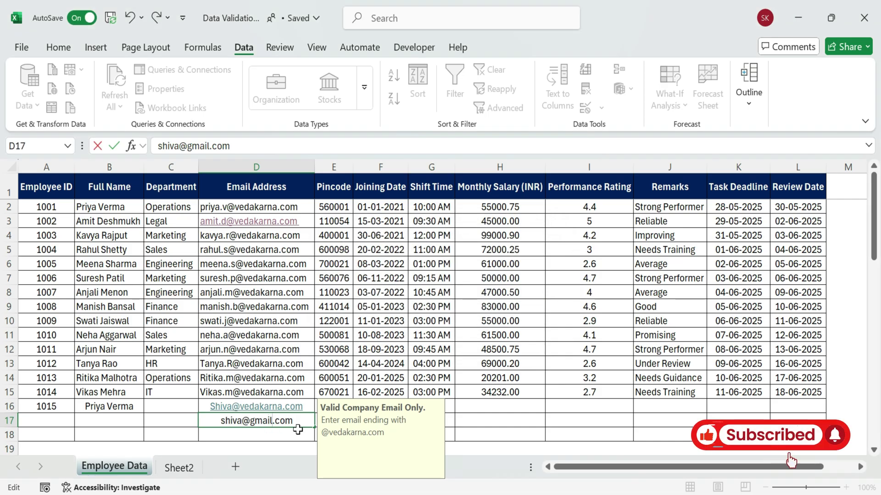
pyautogui.click(274, 420)
pyautogui.press('BackSpace')
pyautogui.press('BackSpace')
pyautogui.press('BackSpace')
pyautogui.press('BackSpace')
pyautogui.press('BackSpace')
pyautogui.write('yahoo')
pyautogui.press('Return')
pyautogui.click(392, 295)
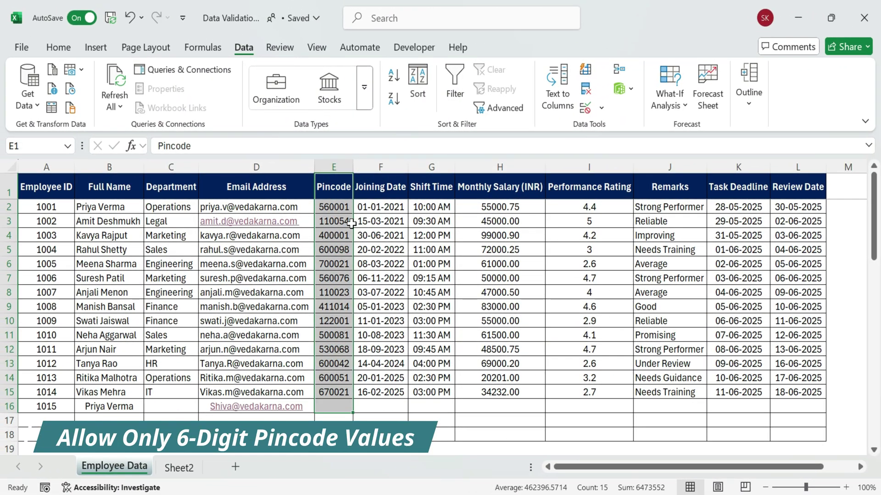
# Restrict Pincode cells E2:E18 to a text length equal to 6
pyautogui.click(430, 292)
pyautogui.moveTo(334, 207); pyautogui.dragTo(332, 434)
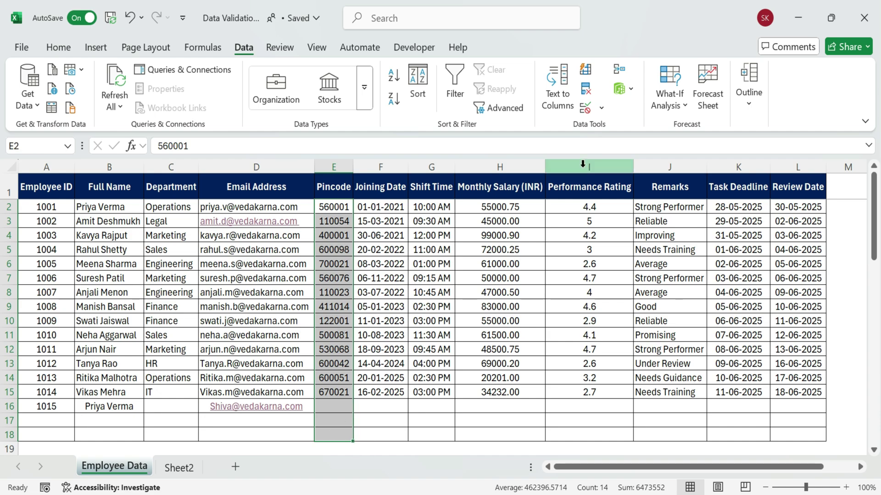
pyautogui.click(585, 109)
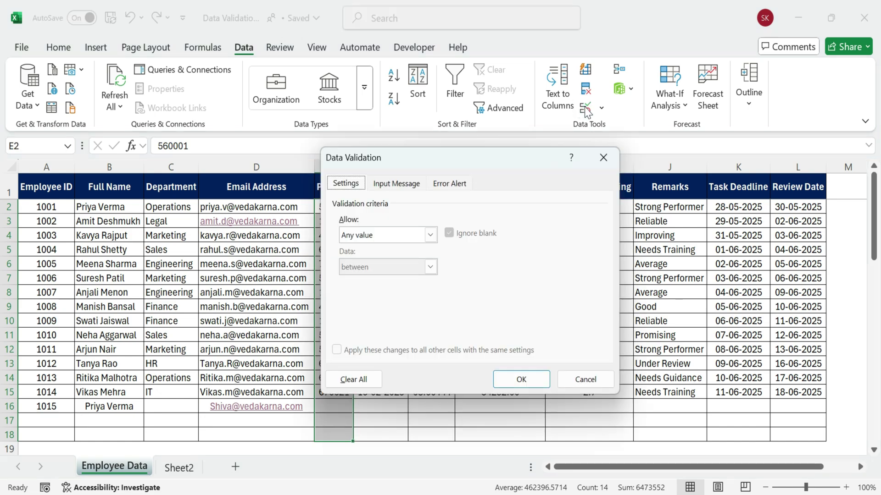
pyautogui.click(435, 237)
pyautogui.click(397, 311)
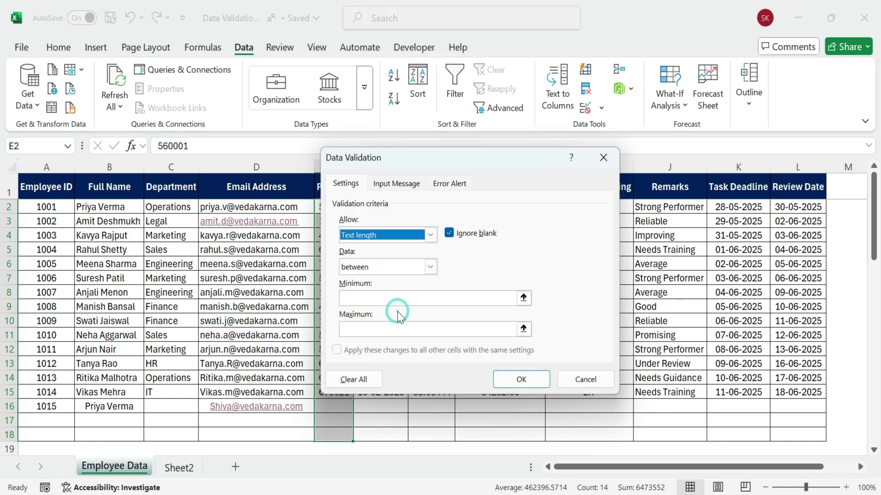
pyautogui.click(430, 268)
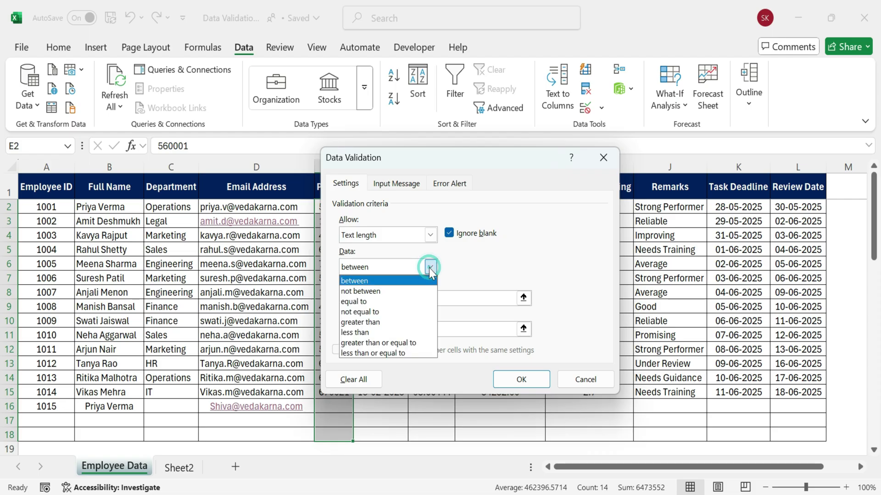
pyautogui.click(391, 299)
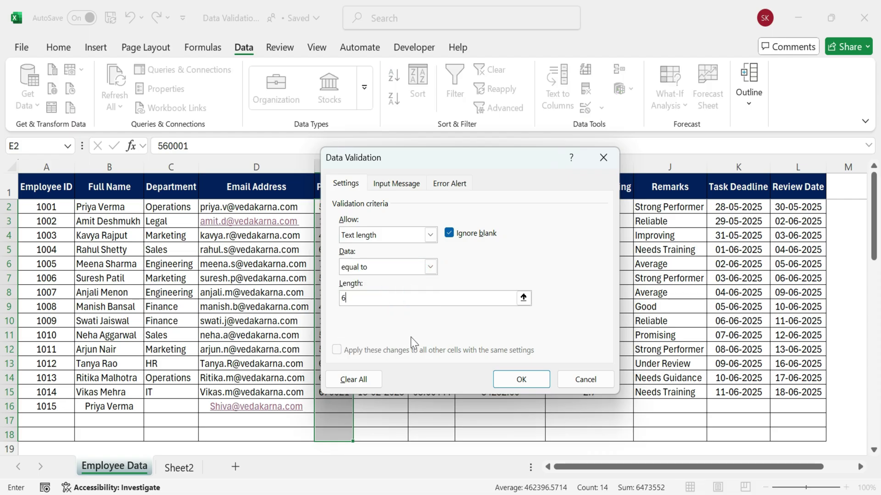
pyautogui.write('6')
# Add the '6-Digit Pincode Required' prompt and an 'Invalid pincode' Stop alert
pyautogui.click(395, 184)
pyautogui.click(395, 259)
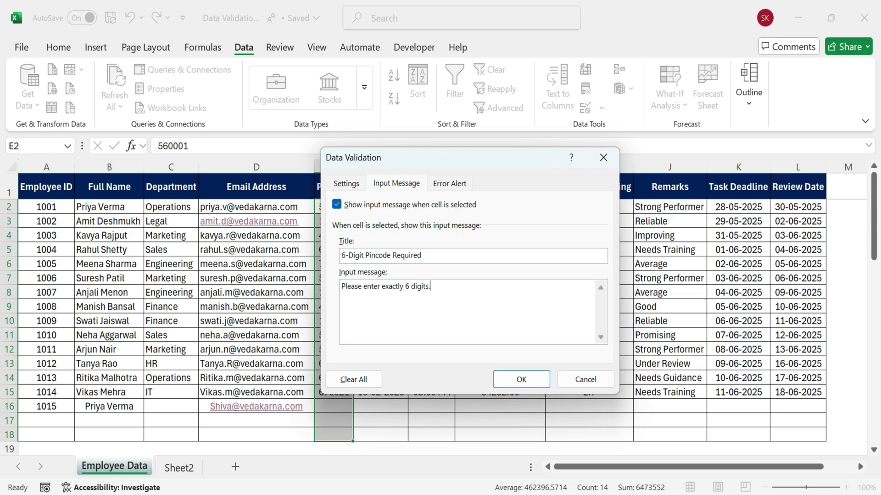
pyautogui.click(450, 183)
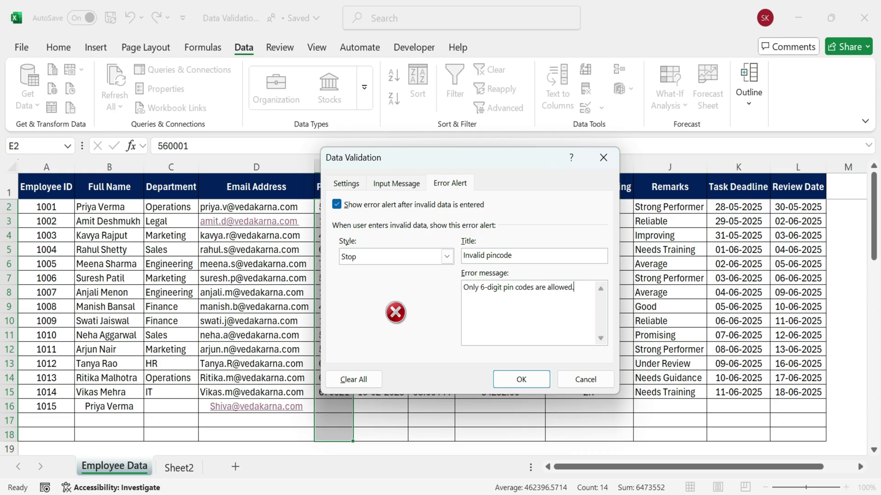
pyautogui.click(356, 183)
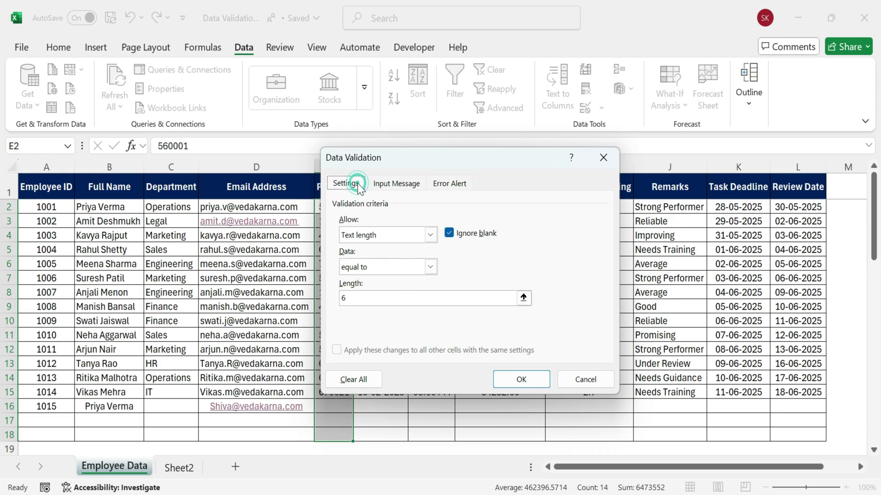
# Apply the pincode rule, see 12345 rejected in E16, and correct it to 123456
pyautogui.click(527, 377)
pyautogui.click(337, 405)
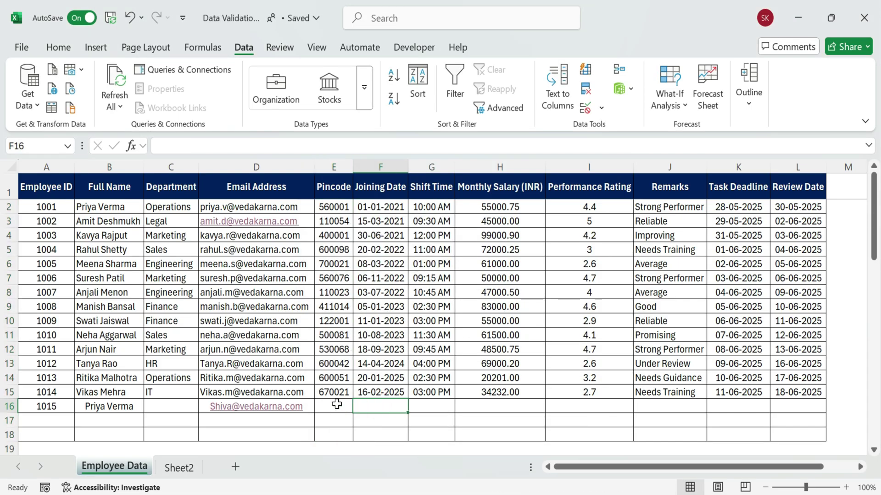
pyautogui.click(339, 363)
pyautogui.click(329, 405)
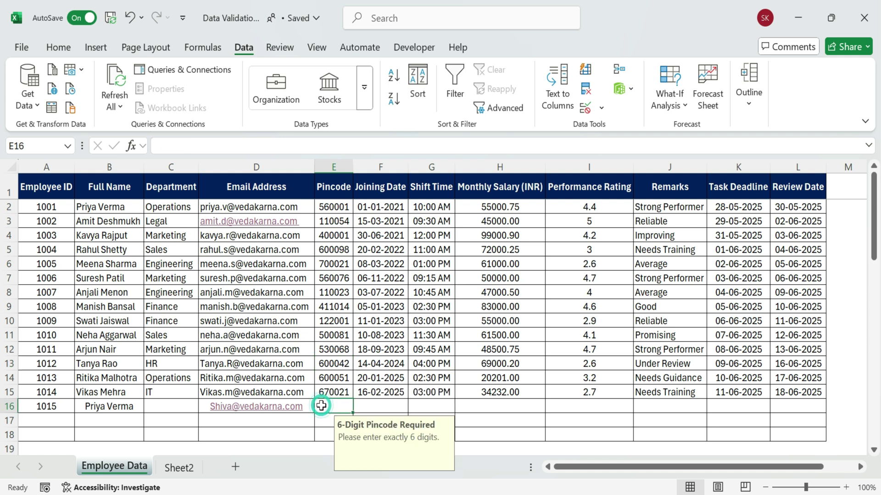
pyautogui.write('123')
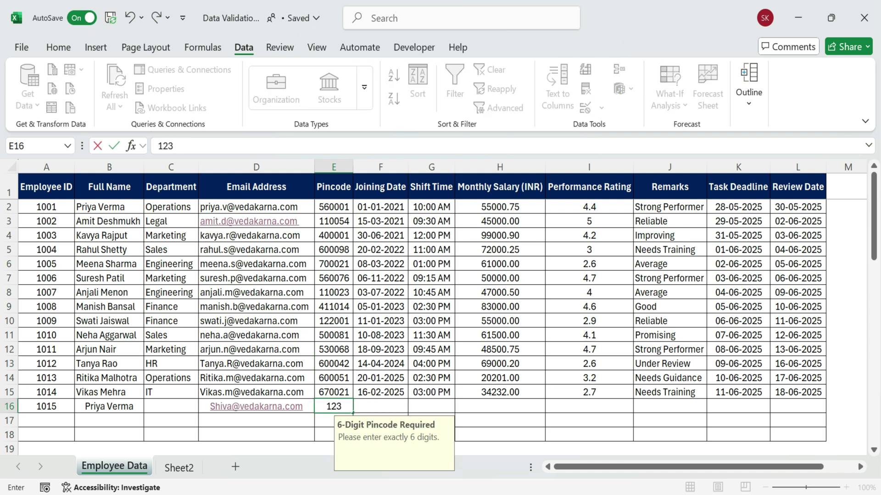
pyautogui.write('45')
pyautogui.press('Return')
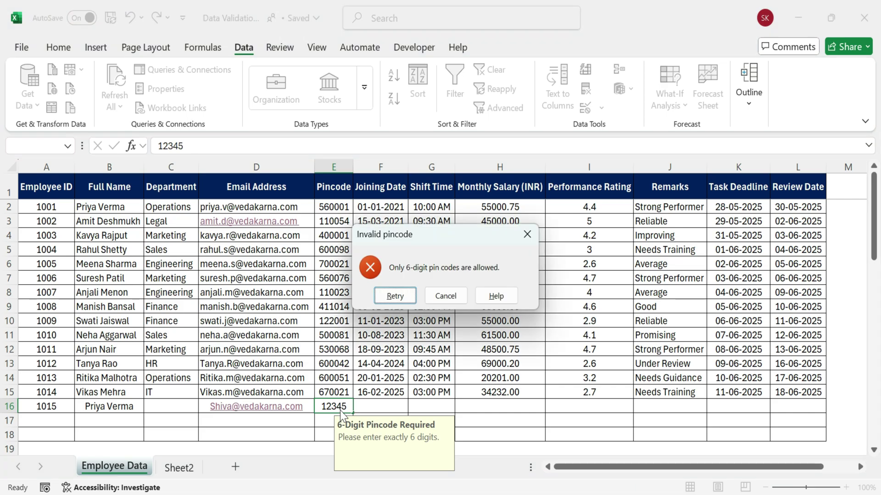
pyautogui.click(396, 296)
pyautogui.write('6')
pyautogui.press('Return')
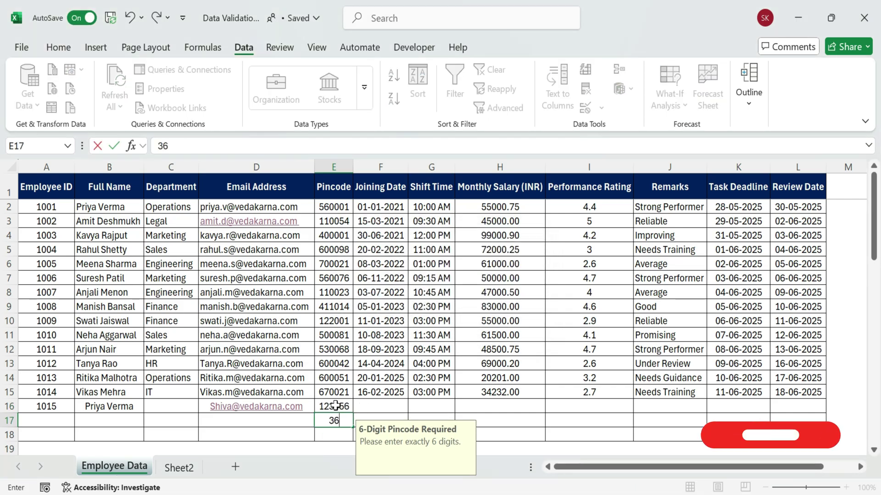
# Enter 367633 in E17, then confirm a too-short code in E18 is rejected
pyautogui.write('367633')
pyautogui.press('Return')
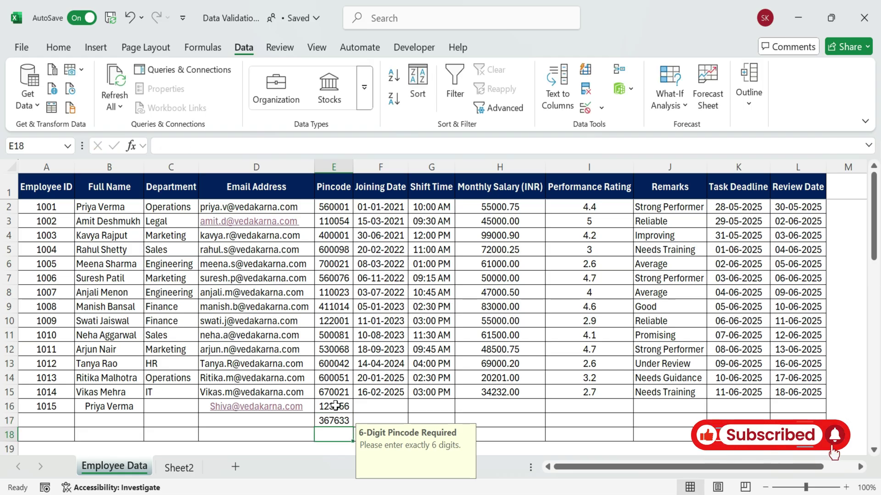
pyautogui.write('35353')
pyautogui.press('BackSpace')
pyautogui.press('BackSpace')
pyautogui.press('Return')
pyautogui.click(434, 296)
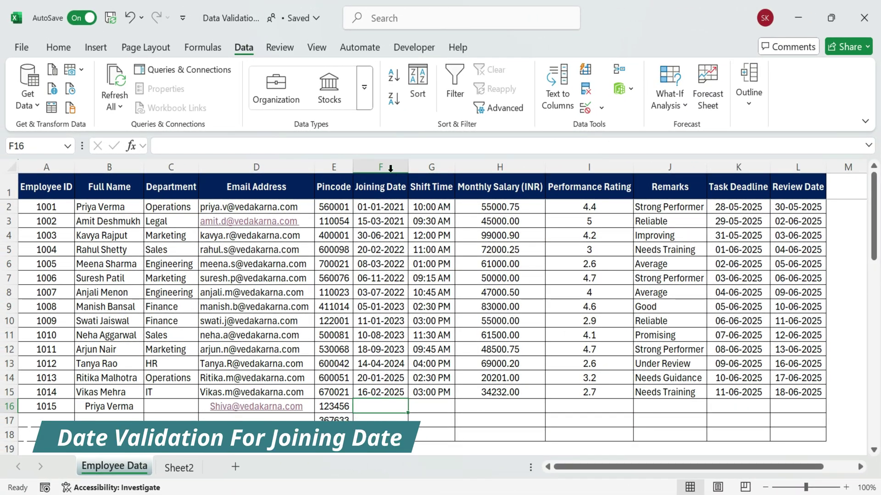
# Set a Date rule on F2:F18 requiring dates greater than or equal to 01-01-2021
pyautogui.click(390, 167)
pyautogui.moveTo(389, 206); pyautogui.dragTo(370, 429)
pyautogui.click(586, 109)
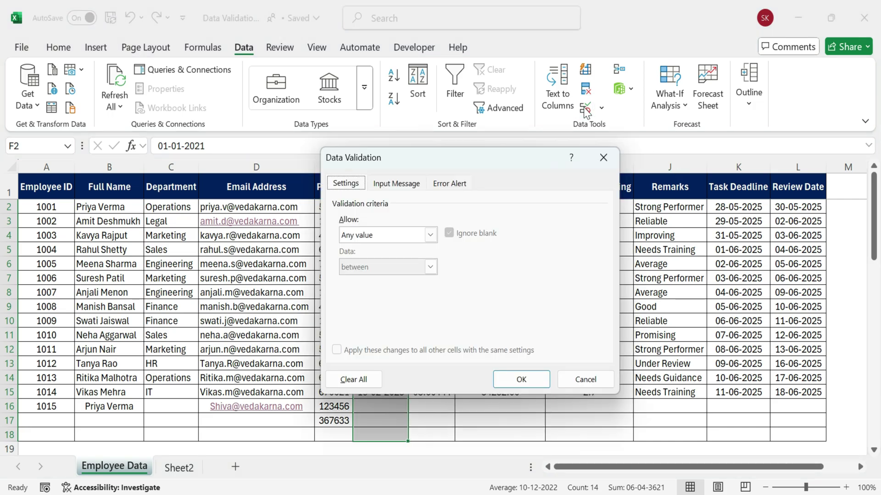
pyautogui.click(431, 236)
pyautogui.click(393, 290)
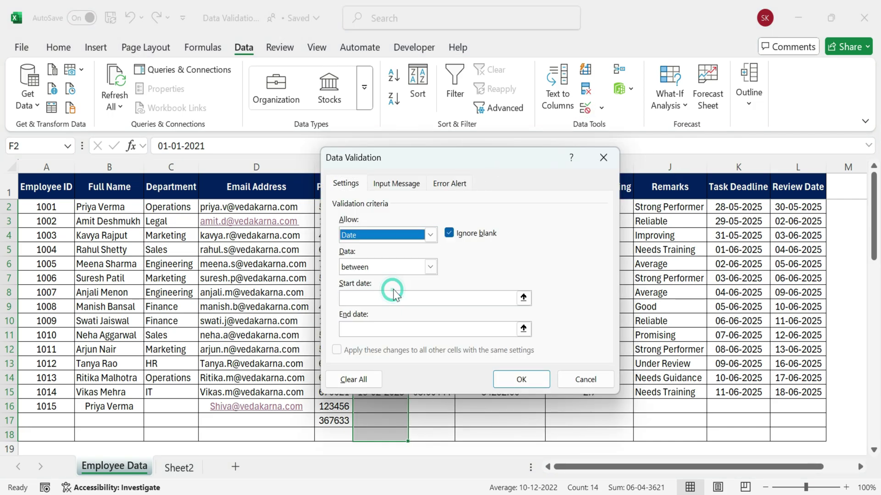
pyautogui.click(430, 268)
pyautogui.click(397, 343)
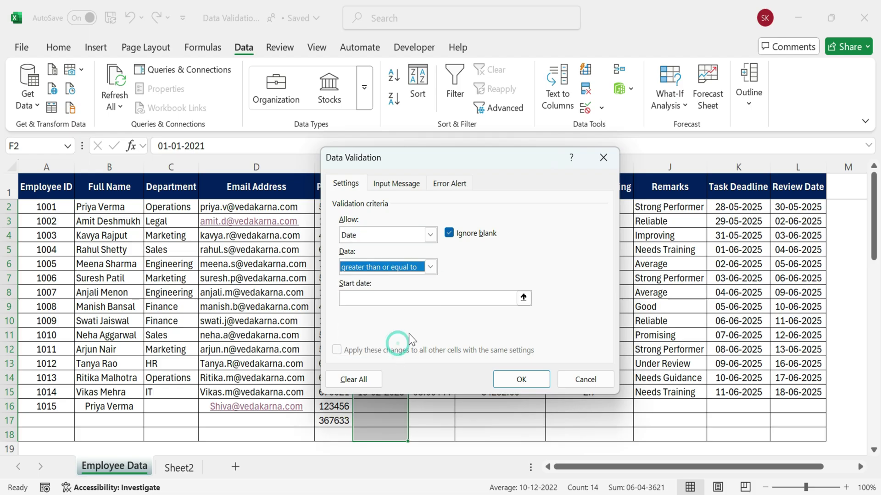
pyautogui.click(425, 298)
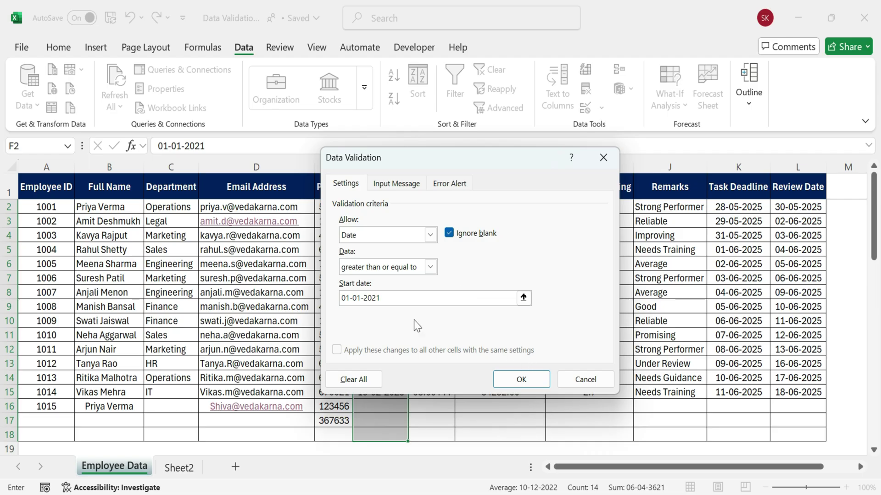
# Add the 'Joining Date Rule' prompt and 'Invalid Date' Stop alert, then apply the rule
pyautogui.click(392, 183)
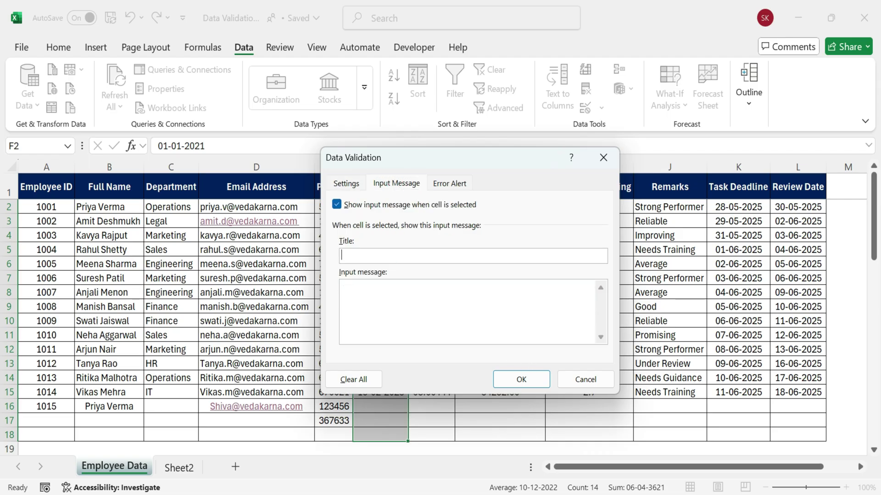
pyautogui.write('Date Rule')
pyautogui.write('Only')
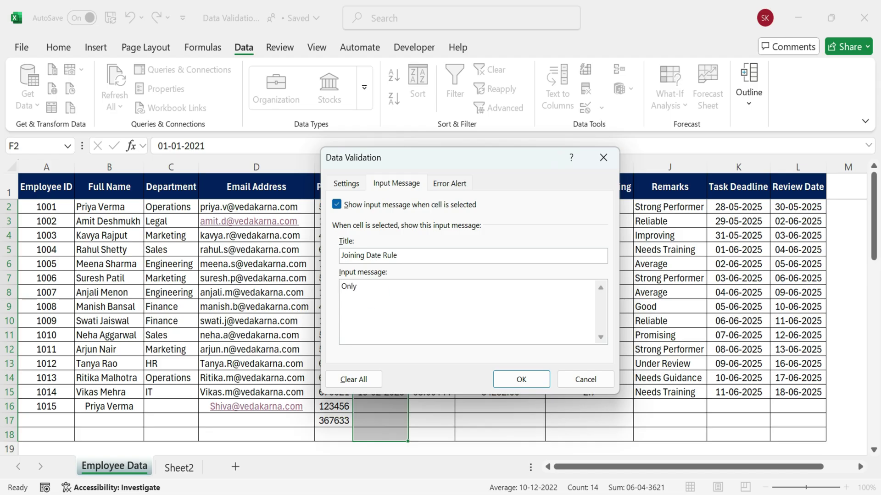
pyautogui.write(' dates on or after 01-jan-2001 are allowed.')
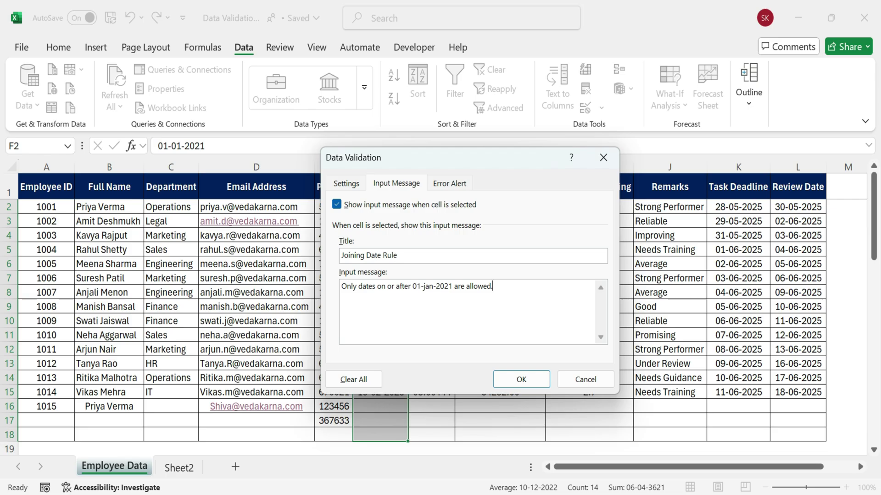
pyautogui.click(449, 183)
pyautogui.write('Invalid Date')
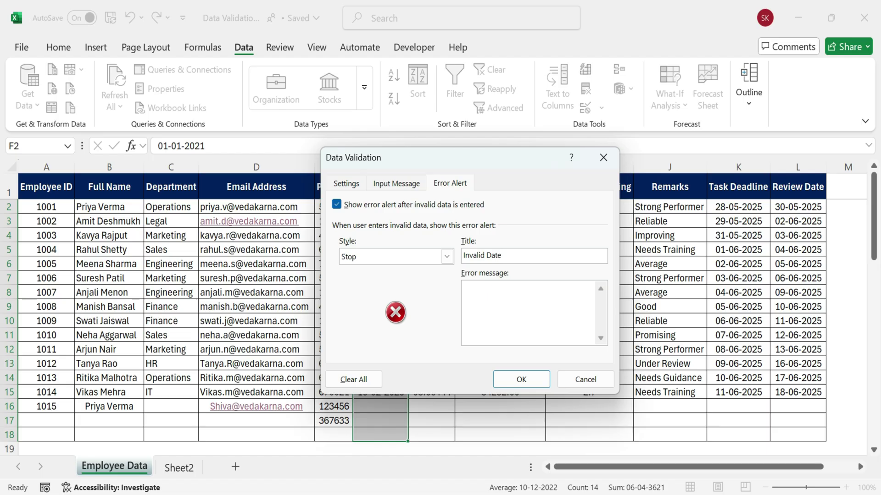
pyautogui.write('Please enter a date on or after jan-1-2')
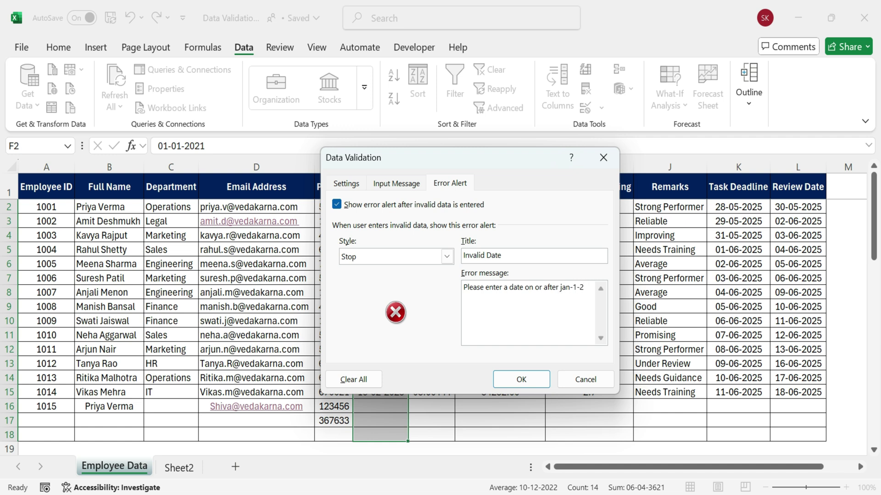
pyautogui.write('-021.')
pyautogui.click(416, 183)
pyautogui.click(348, 183)
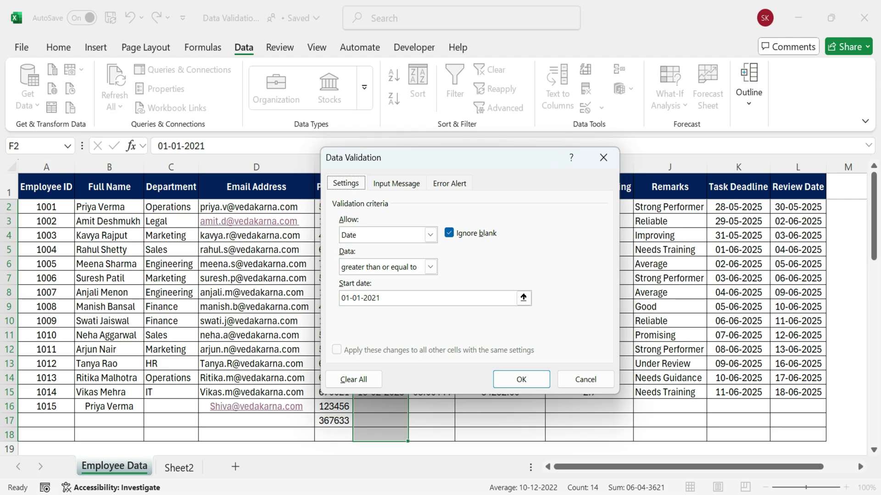
pyautogui.click(514, 381)
# Test F16 with 30-12-2020 and 18-05-2012, both rejected by the date rule
pyautogui.click(377, 405)
pyautogui.write('30-')
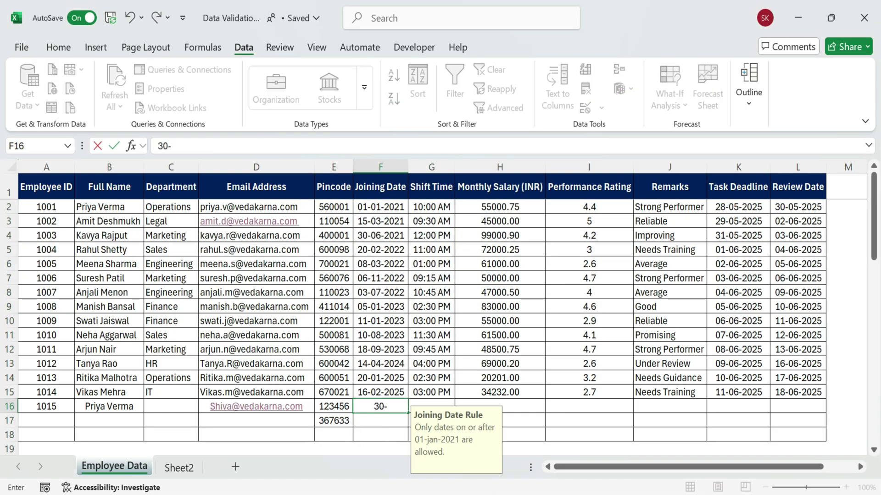
pyautogui.write('12-2020')
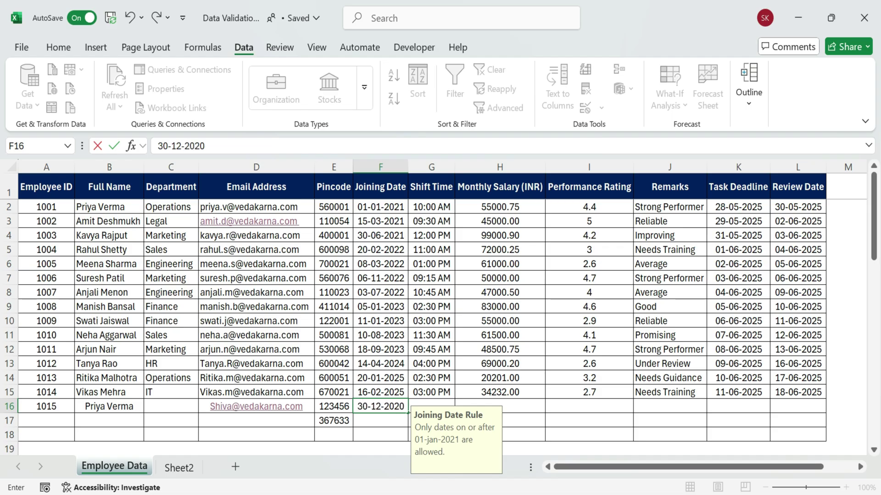
pyautogui.press('Return')
pyautogui.press('Return')
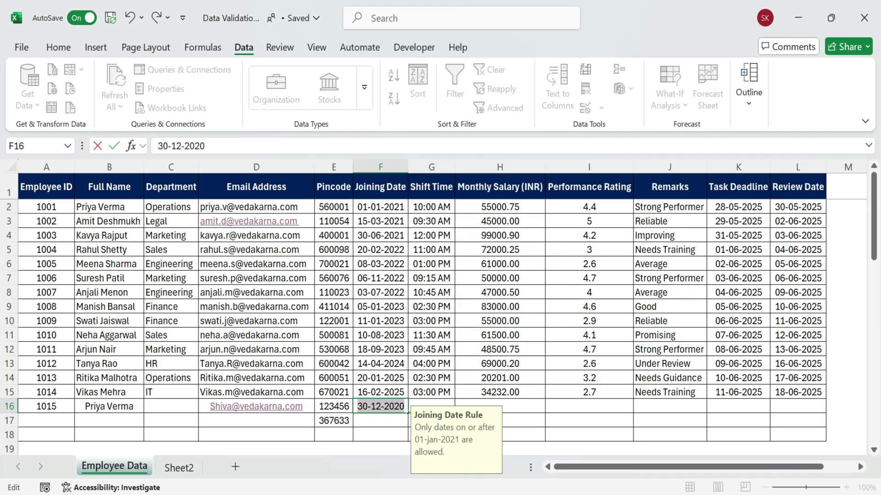
pyautogui.click(402, 407)
pyautogui.press('BackSpace')
pyautogui.write('5')
pyautogui.write('18-05-2025')
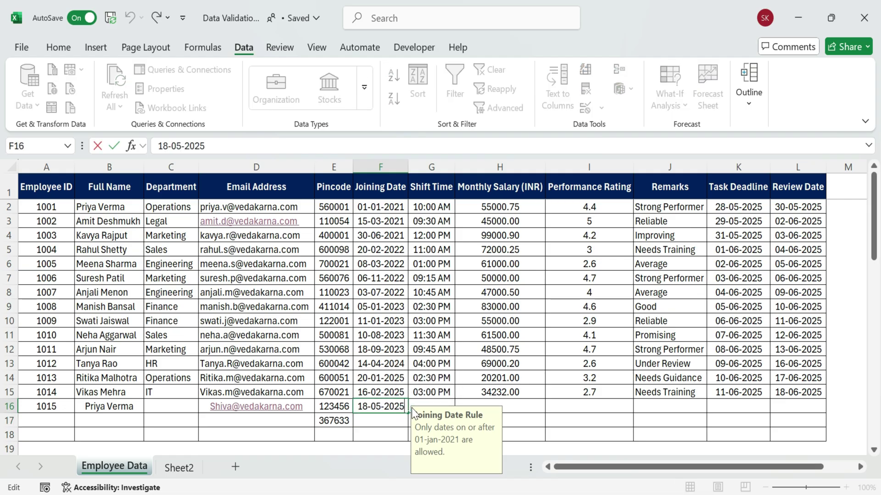
pyautogui.press('BackSpace')
pyautogui.press('BackSpace')
pyautogui.write('12')
pyautogui.press('Return')
# Correct F16 to the valid joining date 18-05-2024
pyautogui.click(398, 294)
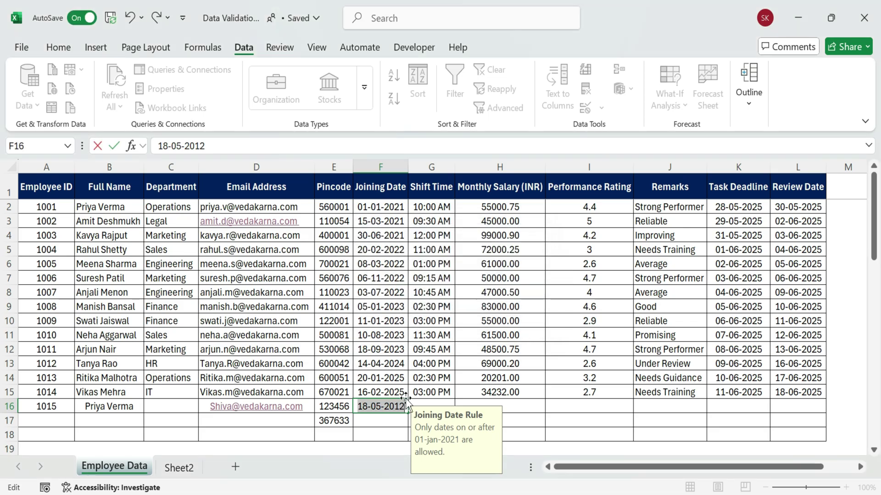
pyautogui.press('BackSpace')
pyautogui.press('BackSpace')
pyautogui.write('24')
pyautogui.press('Return')
# Check the joining date prompt on F11, then select Shift Time cells G2:G13
pyautogui.click(423, 245)
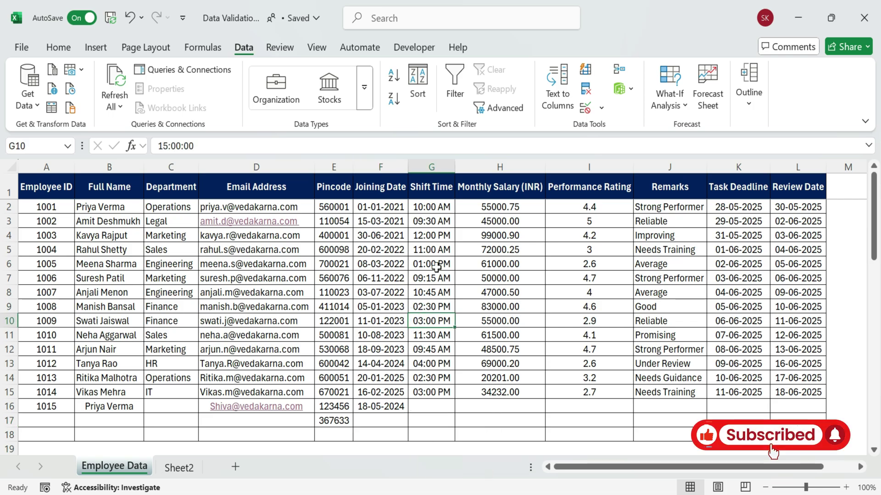
pyautogui.moveTo(380, 206); pyautogui.dragTo(390, 235)
pyautogui.click(366, 337)
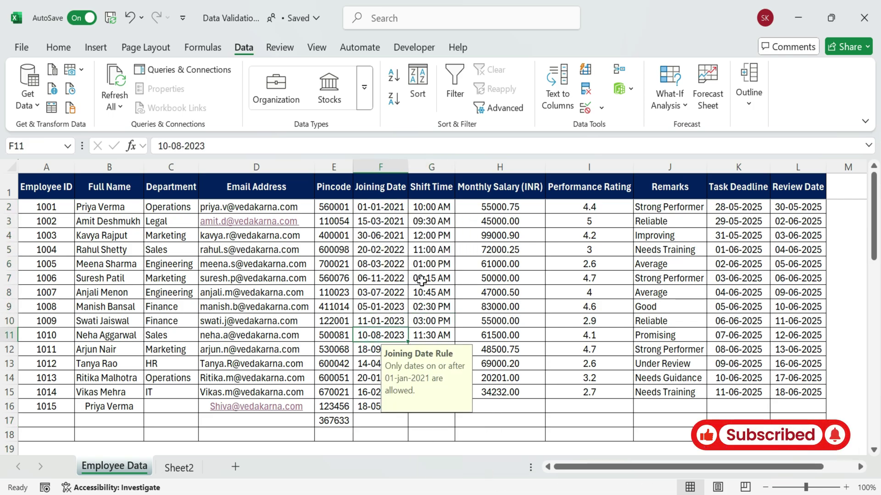
pyautogui.click(431, 187)
pyautogui.moveTo(431, 207); pyautogui.dragTo(423, 426)
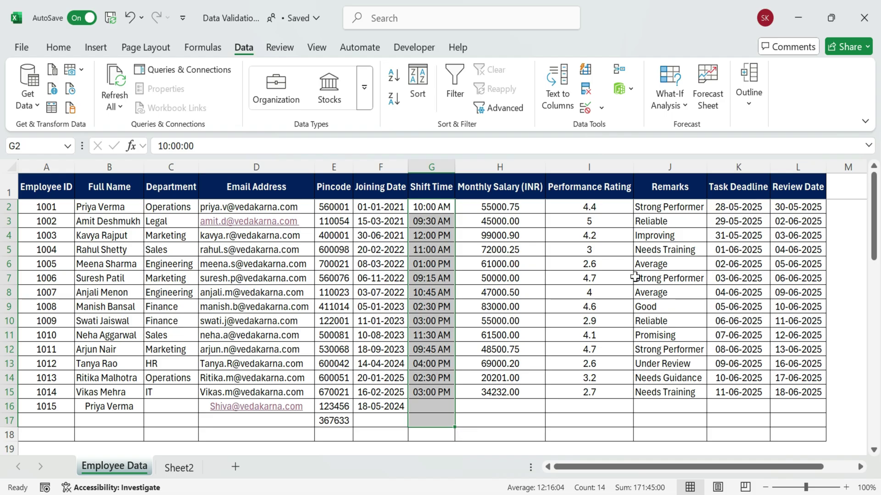
# Give G2:G17 a Time rule between 6:00 AM and 9:00 PM
pyautogui.click(541, 263)
pyautogui.moveTo(432, 205); pyautogui.dragTo(419, 440)
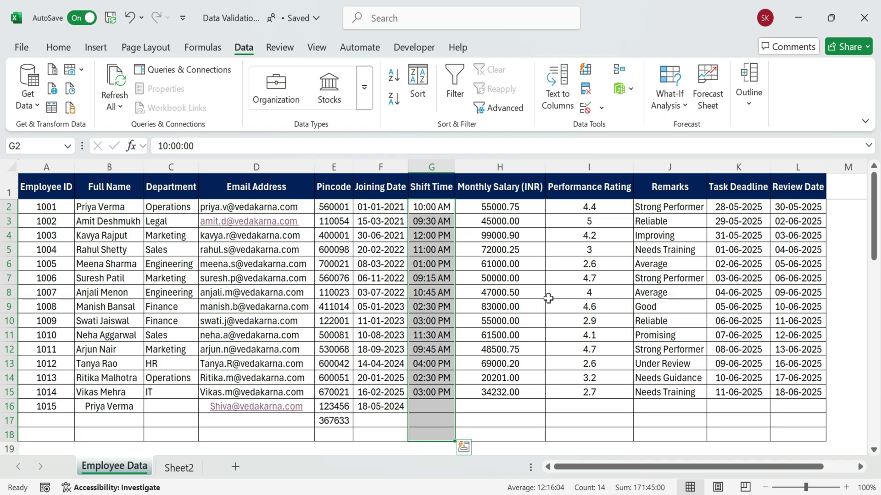
pyautogui.click(586, 111)
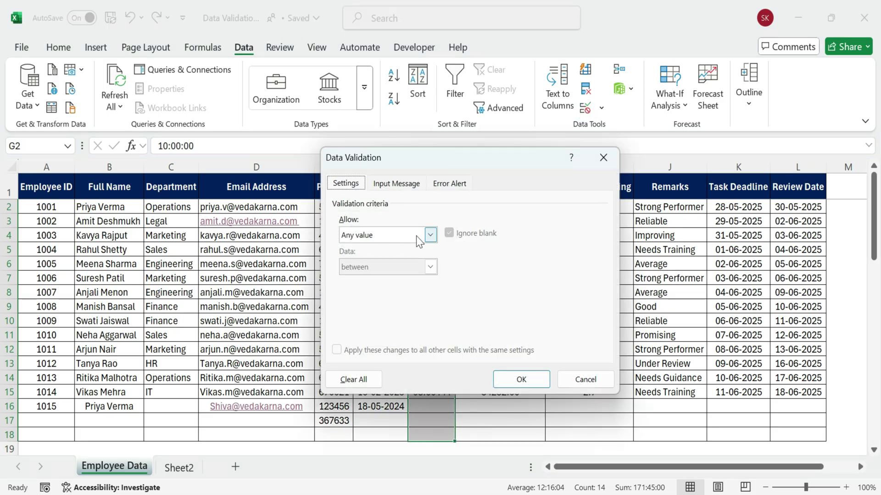
pyautogui.click(430, 234)
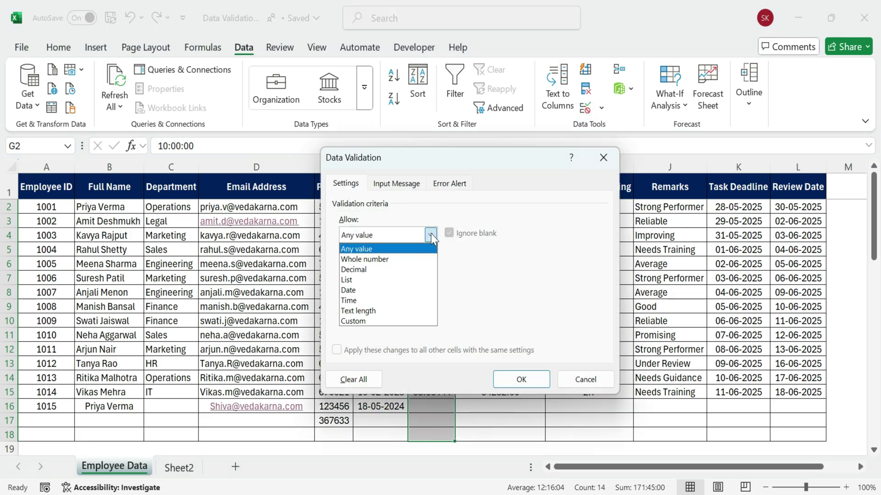
pyautogui.click(399, 300)
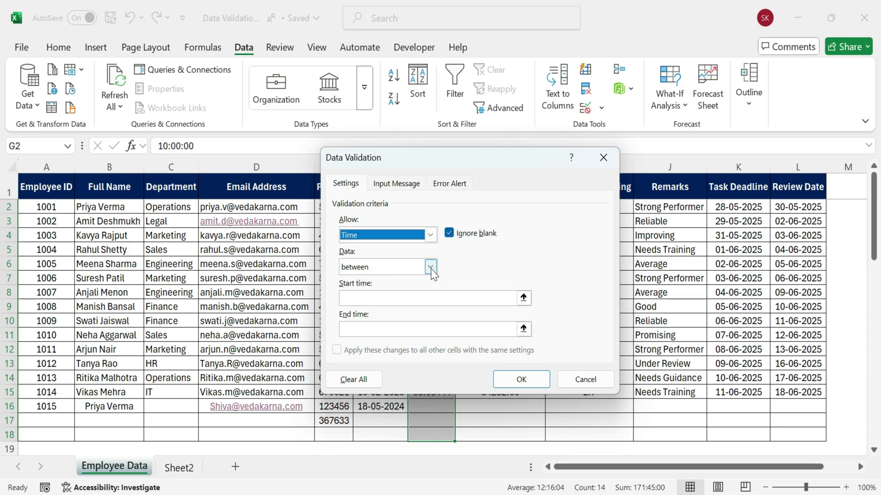
pyautogui.click(426, 298)
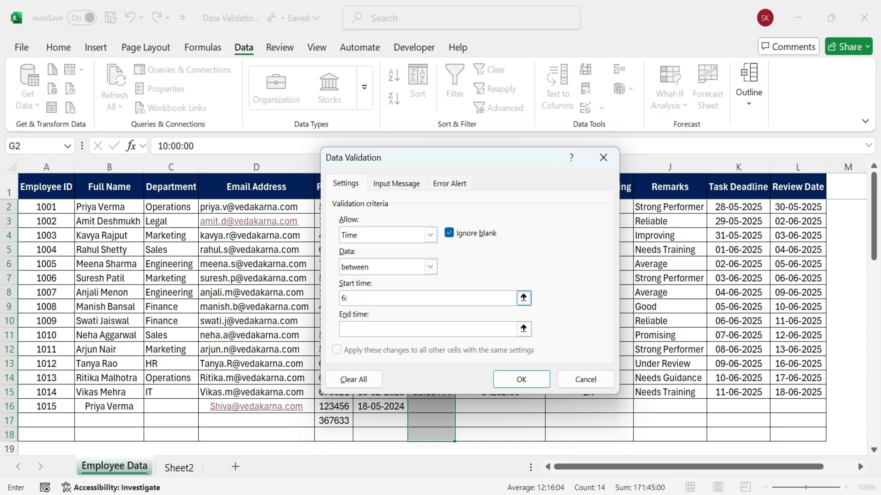
pyautogui.write('6:00 AM')
pyautogui.click(393, 328)
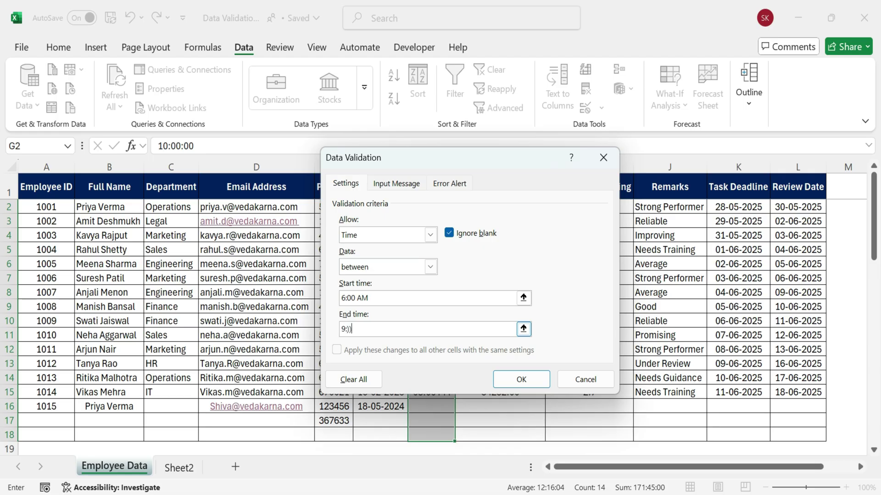
pyautogui.write('9:00 PM')
# Apply the shift time rule, see 5:30 AM rejected in G16, and enter 8:45 AM instead
pyautogui.click(527, 381)
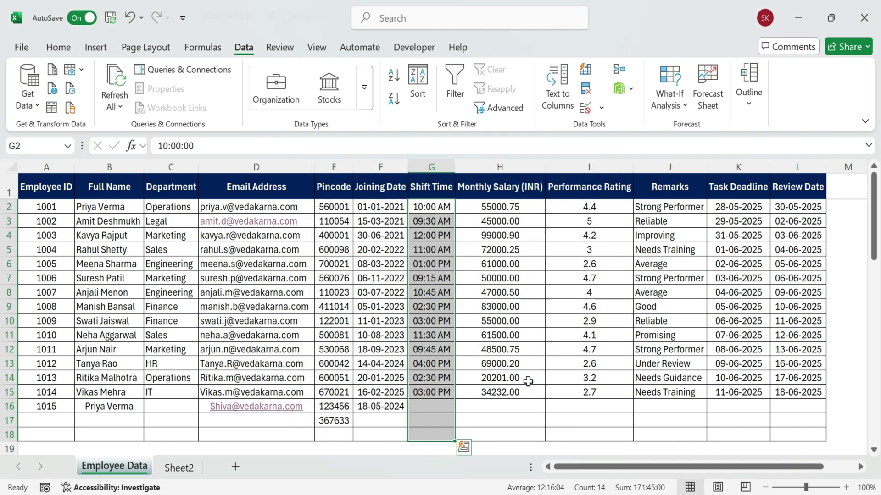
pyautogui.click(431, 406)
pyautogui.write('5:30 AM')
pyautogui.press('Return')
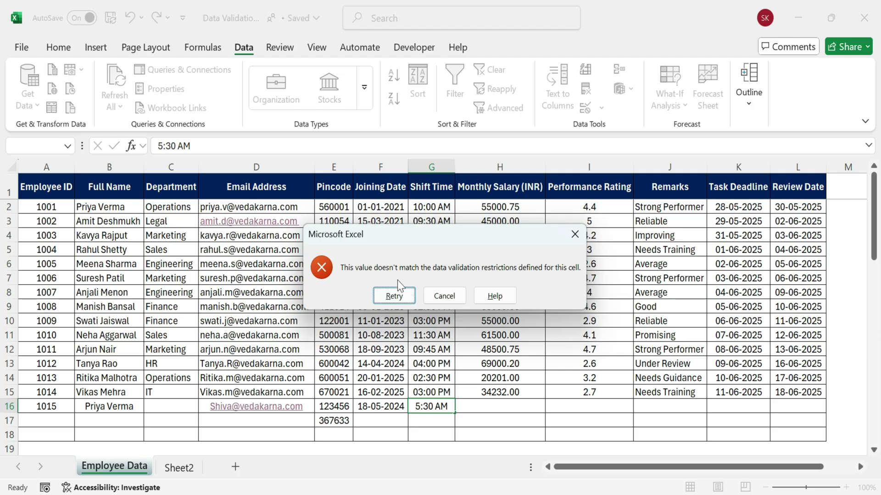
pyautogui.click(434, 299)
pyautogui.write('8')
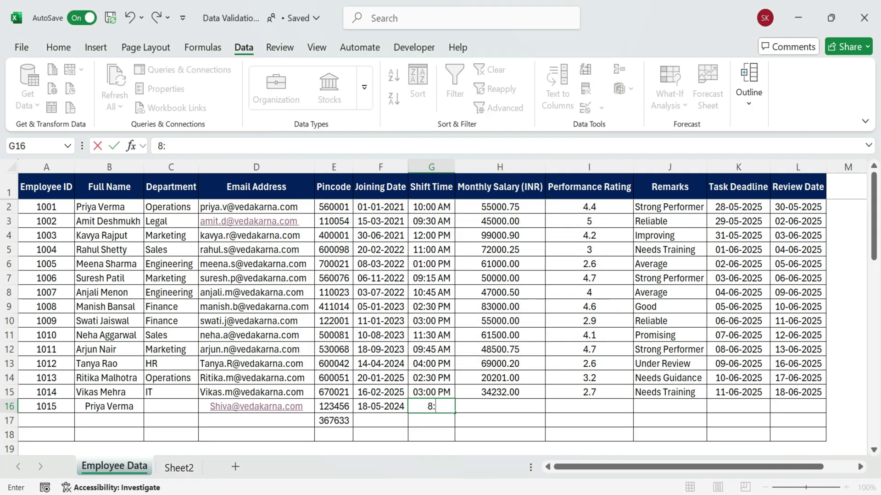
pyautogui.write(':45 AM')
pyautogui.press('Return')
# Select the Shift Time cells G2 through G18
pyautogui.click(428, 404)
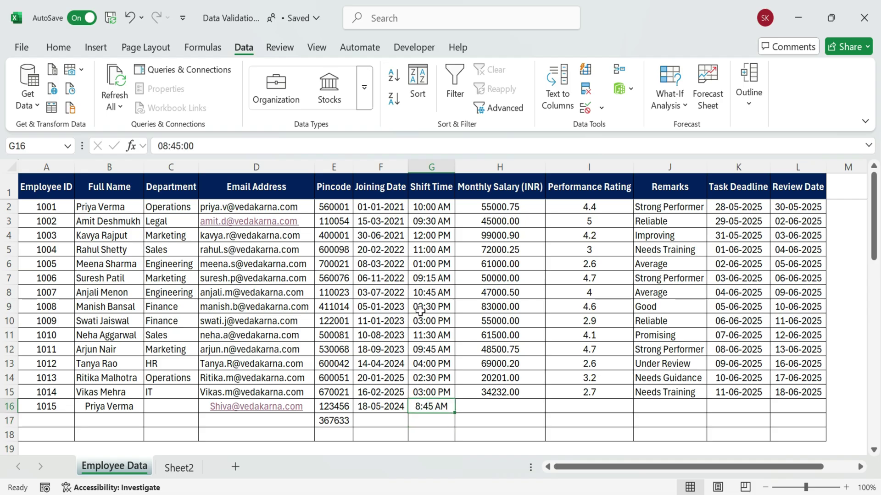
pyautogui.press('Right')
pyautogui.press('Up')
pyautogui.press('Up')
pyautogui.press('Up')
pyautogui.press('Up')
pyautogui.press('Up')
pyautogui.press('Up')
pyautogui.press('Up')
pyautogui.press('Up')
pyautogui.click(435, 270)
pyautogui.moveTo(431, 207); pyautogui.dragTo(437, 432)
# Clear the old 6:00–21:00 time rule from the Shift Time cells
pyautogui.click(585, 107)
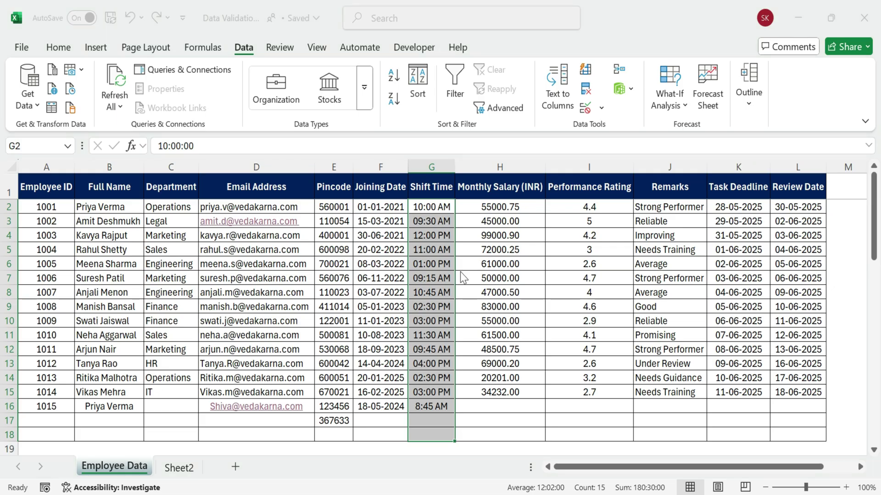
pyautogui.click(353, 380)
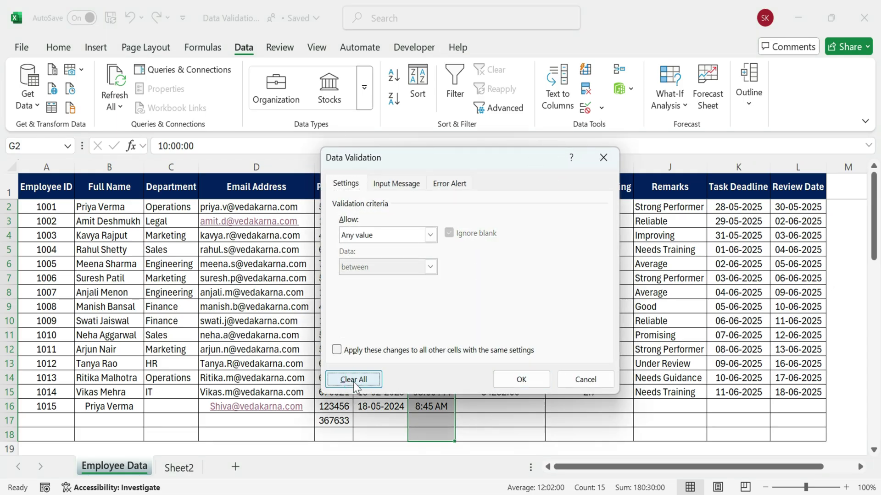
pyautogui.click(514, 384)
pyautogui.moveTo(433, 207); pyautogui.dragTo(425, 431)
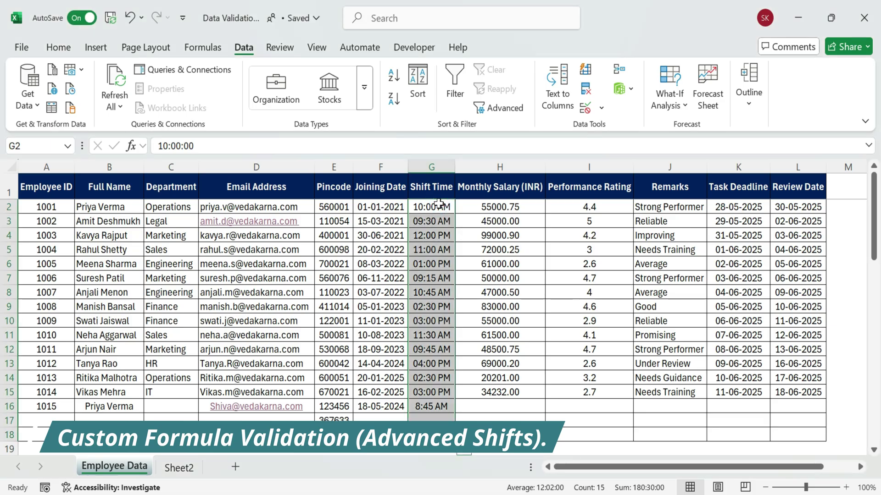
# Give G2:G18 a Custom rule using the pasted OR/AND TIME lunch-break formula
pyautogui.click(500, 235)
pyautogui.moveTo(431, 207); pyautogui.dragTo(431, 434)
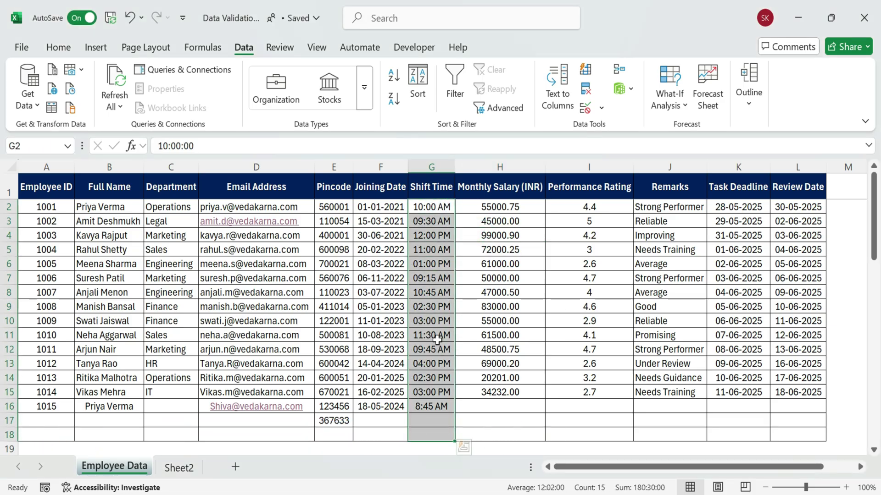
pyautogui.click(585, 109)
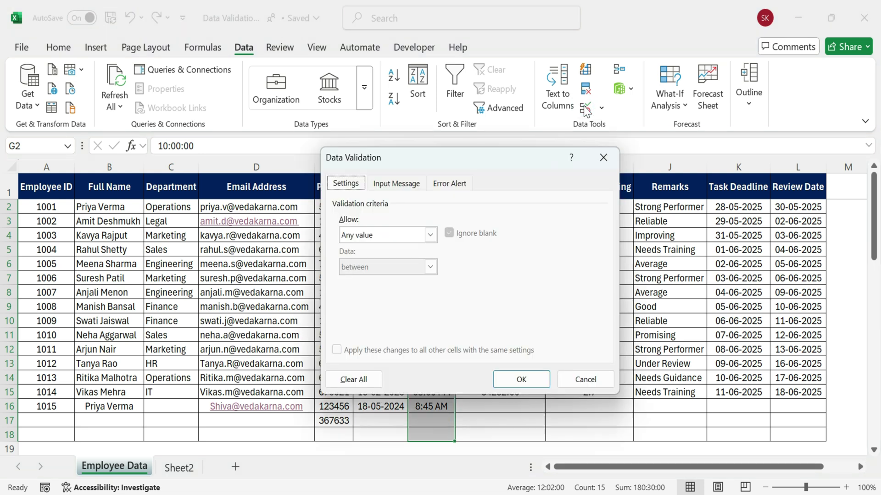
pyautogui.click(430, 234)
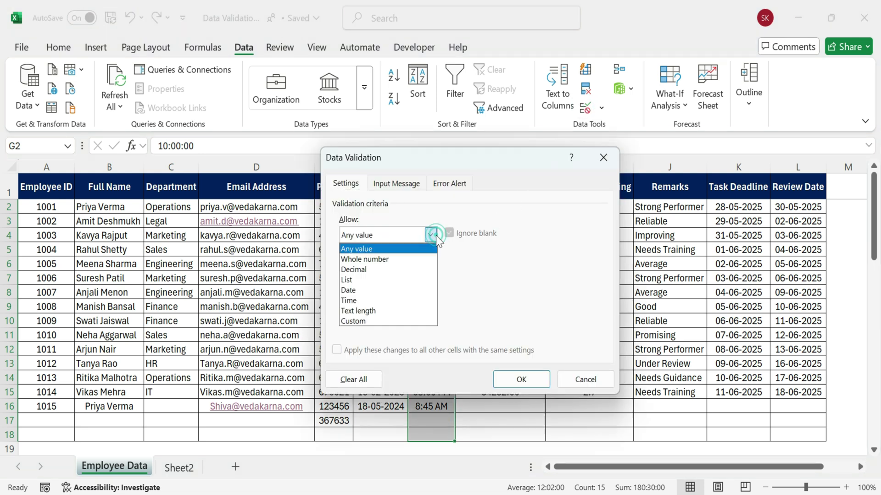
pyautogui.click(390, 321)
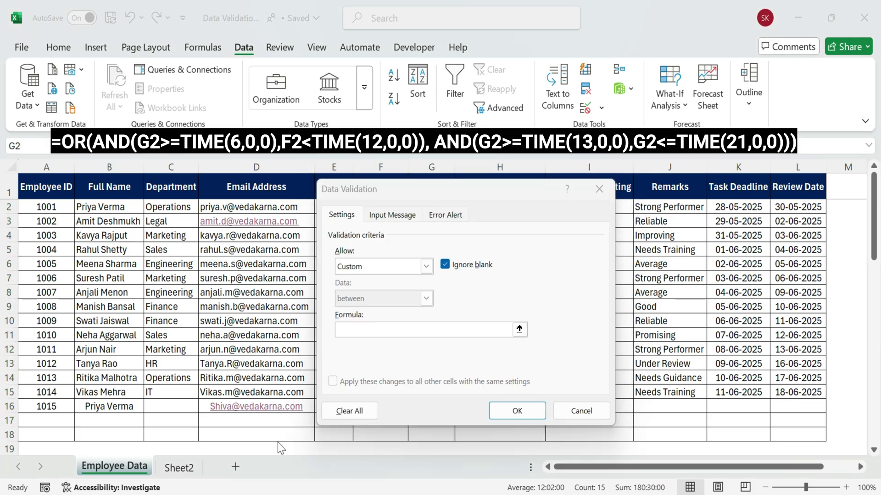
pyautogui.click(413, 332)
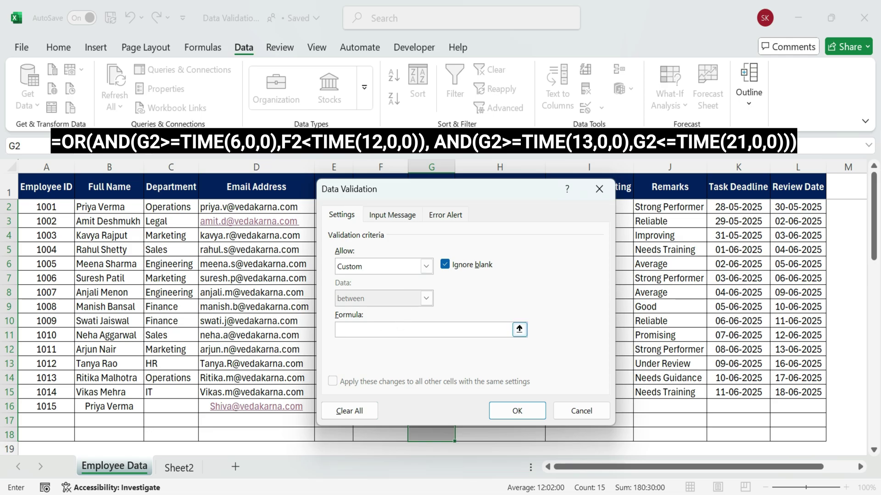
pyautogui.write('=OR(AND(G2>=TIME(6,0,0),F2<TIME(12,0,0)), AND(G2>=TIME(13,0,0),G2<=TIME(21,0,0)))')
pyautogui.click(490, 329)
pyautogui.hotkey('ctrl', 'a')
pyautogui.click(375, 329)
pyautogui.moveTo(375, 329); pyautogui.dragTo(510, 329)
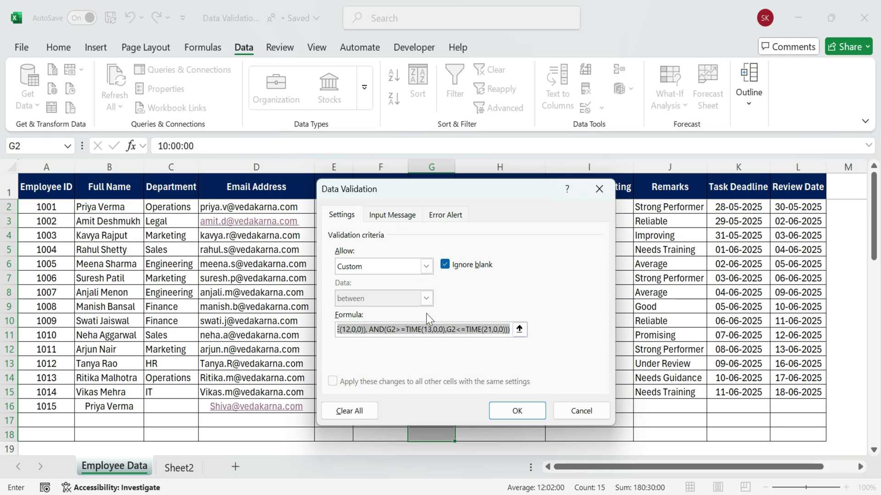
pyautogui.click(400, 215)
# Add the 'Shift Time Rule' prompt (6 AM-12 PM or 1 PM-9 PM) and a 'Shift Time Invalid' Stop alert
pyautogui.click(338, 287)
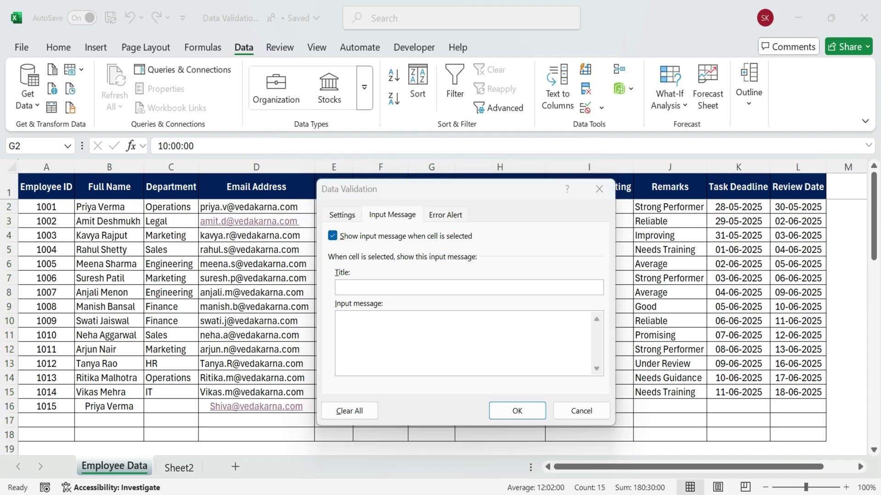
pyautogui.write('Shift Time Rule')
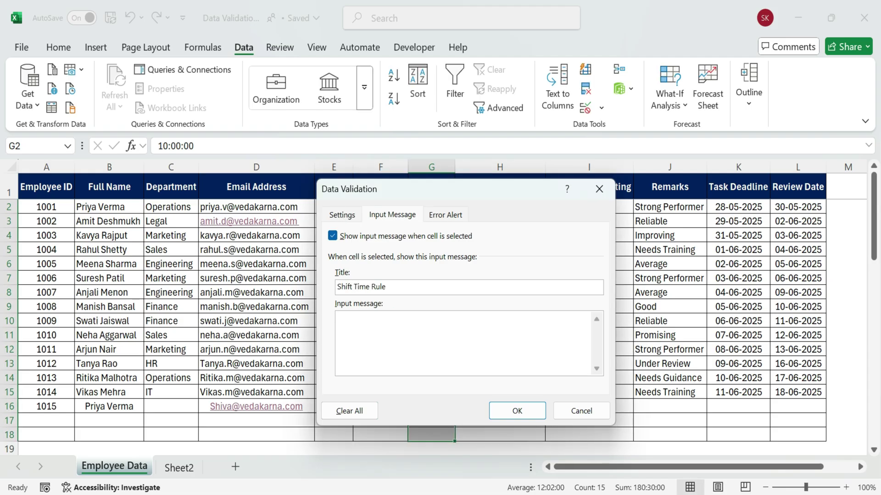
pyautogui.write('wed Shift timings 6 Am')
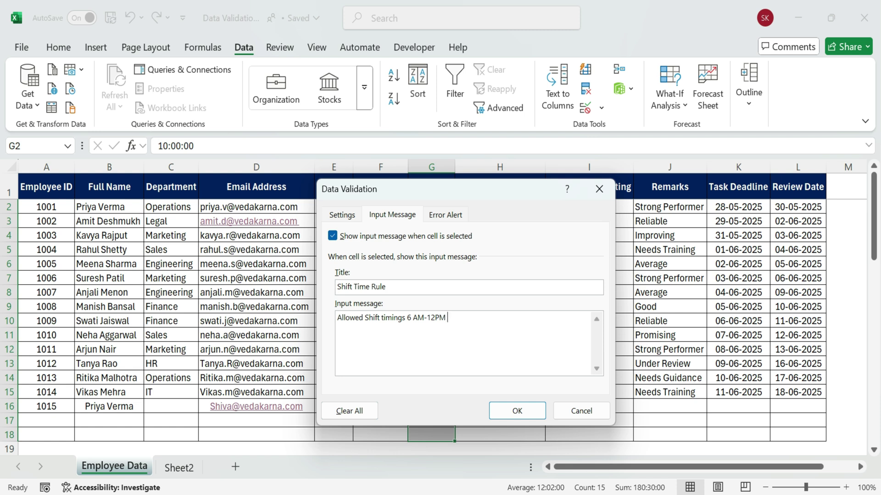
pyautogui.write('-12PM or 1PM -9PM.')
pyautogui.click(445, 215)
pyautogui.click(463, 287)
pyautogui.write('Shift Time INvalid')
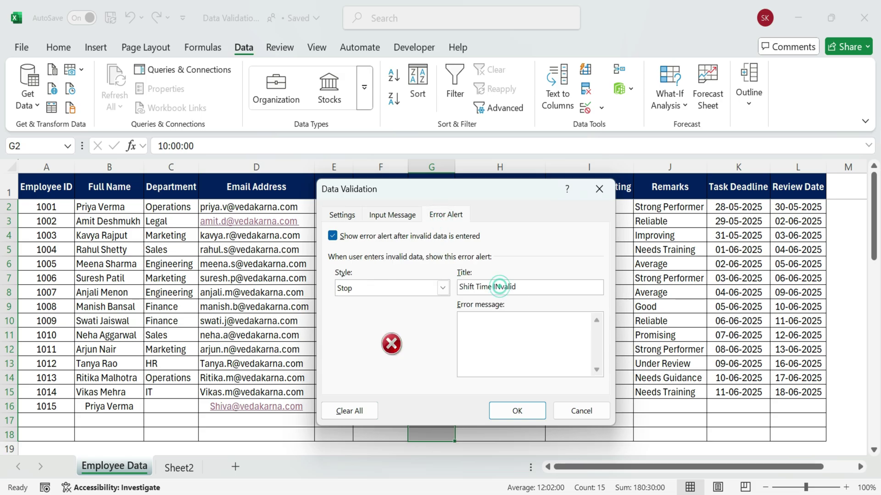
pyautogui.press('BackSpace')
pyautogui.write('n')
pyautogui.write('Lunch ')
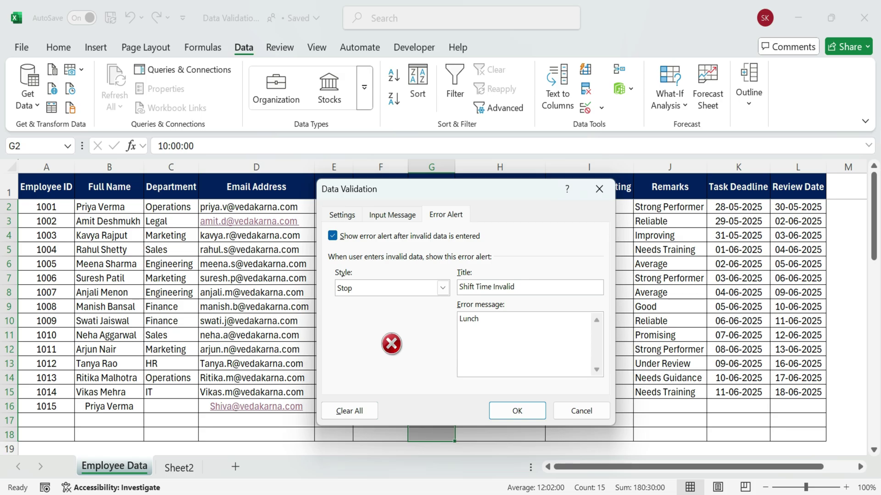
pyautogui.write('Time (12 PM-1 PM) is not allowed.')
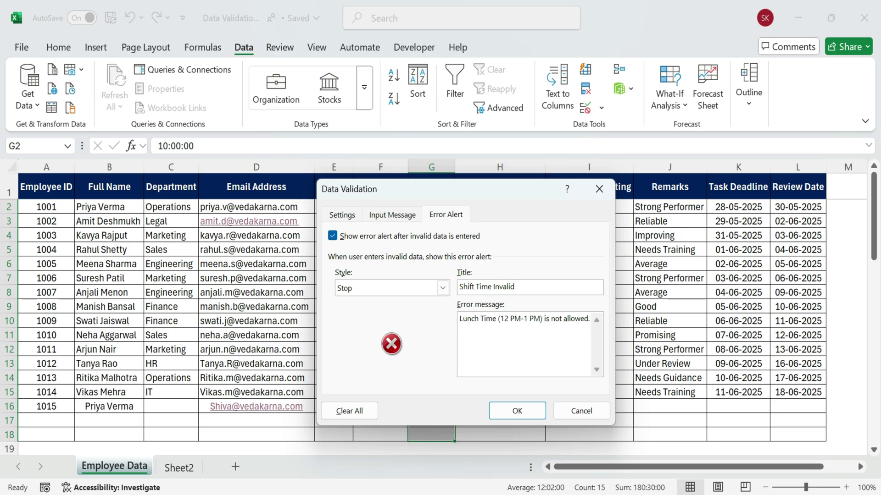
pyautogui.click(392, 214)
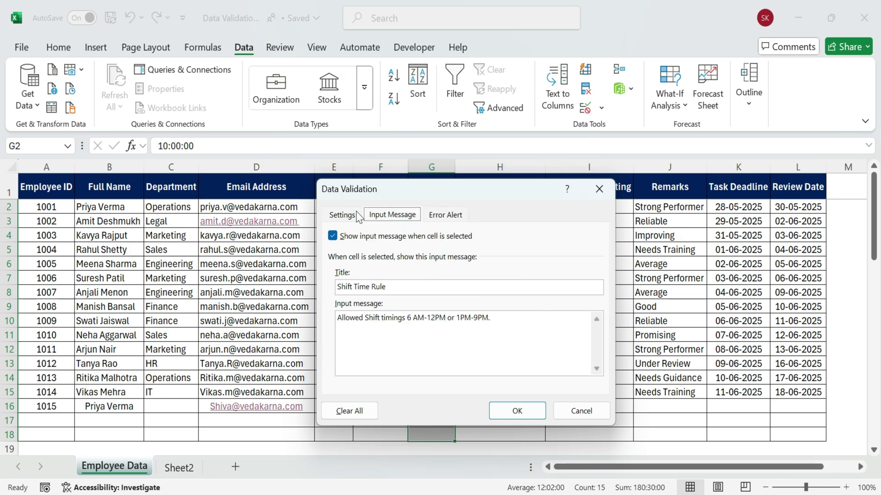
pyautogui.click(340, 214)
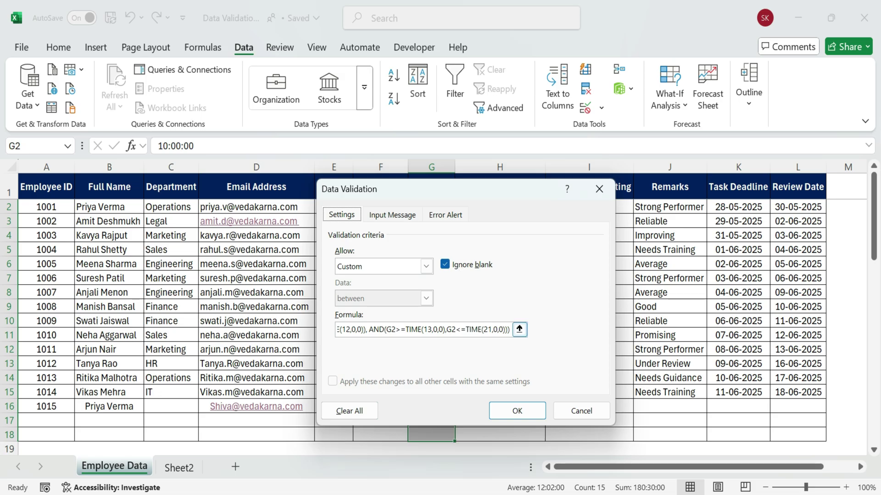
# Apply the shift-time rule and enter 7:00 AM in G17
pyautogui.click(517, 411)
pyautogui.click(431, 420)
pyautogui.write('7:00')
pyautogui.press('Return')
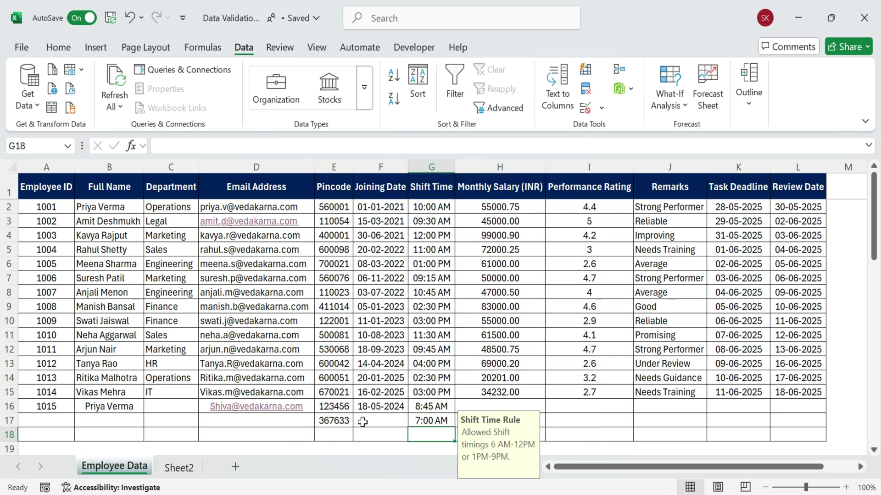
# Test 12:30 PM in G18, see it rejected, then retry with 1:15 PM
pyautogui.write('12:')
pyautogui.scroll(-3, 431, 275)
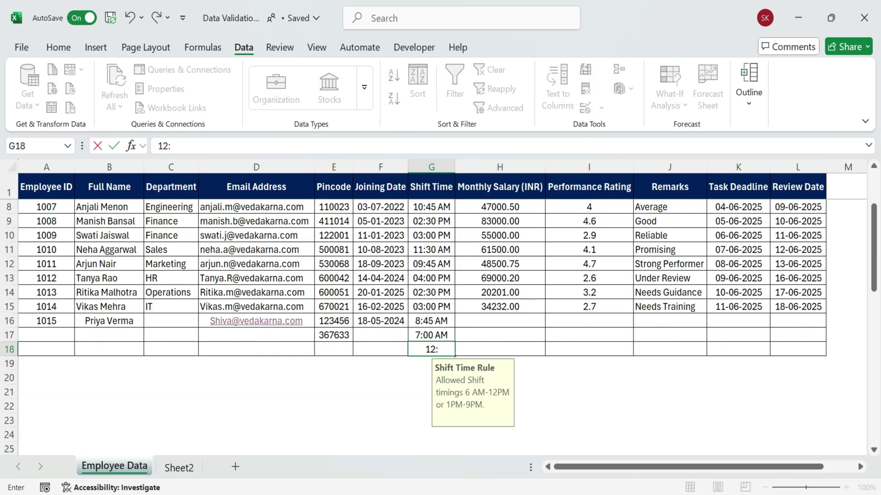
pyautogui.write('00')
pyautogui.press('BackSpace')
pyautogui.press('BackSpace')
pyautogui.write('30 PM')
pyautogui.press('Return')
pyautogui.click(406, 299)
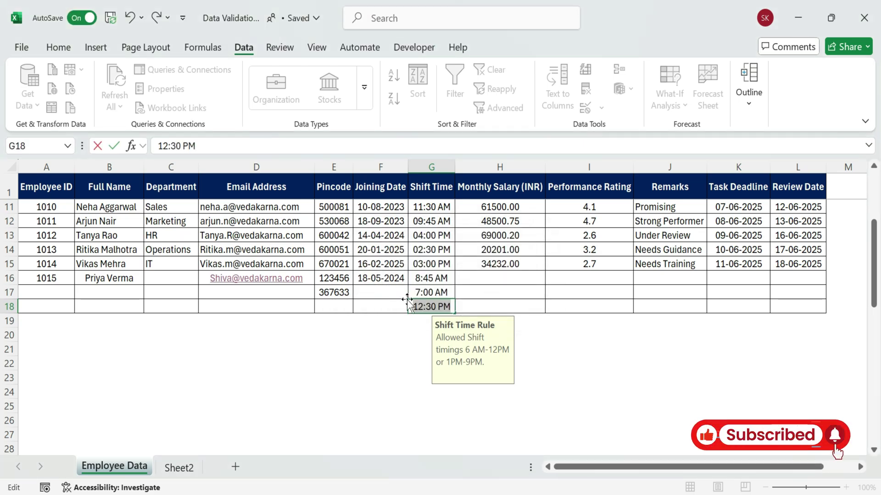
pyautogui.write('1:')
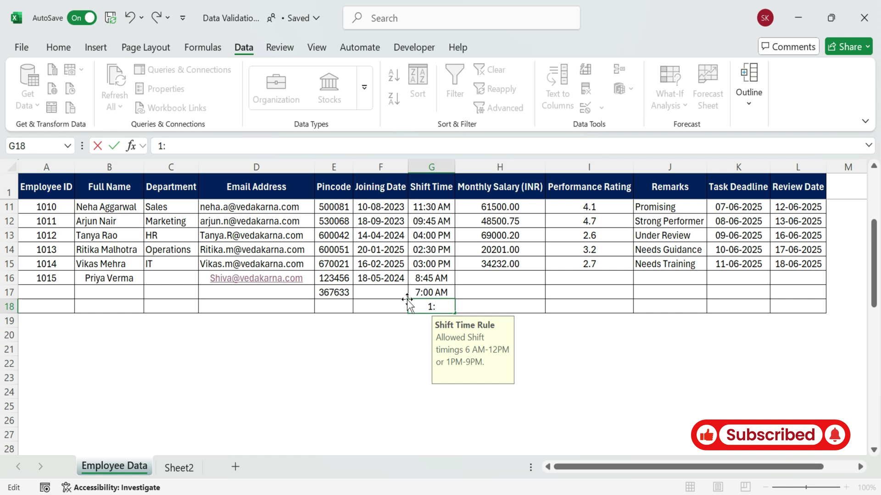
pyautogui.write('15 PM')
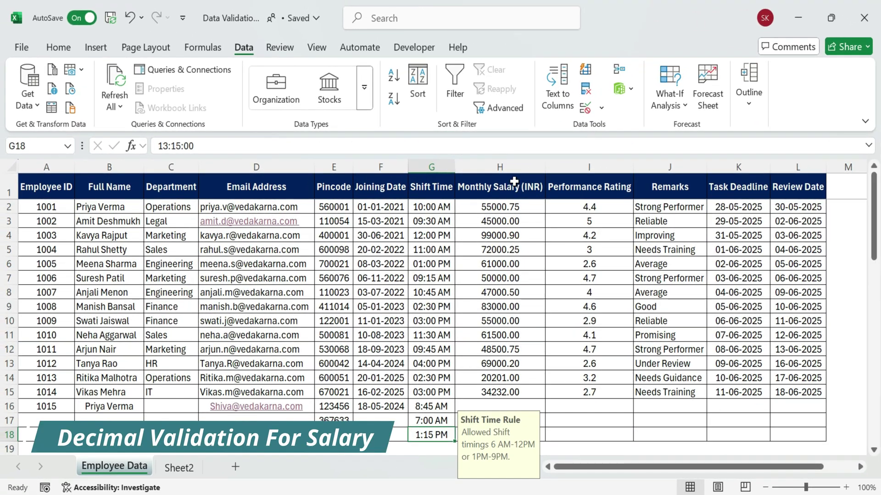
# Give salary cells H2:H18 a Decimal validation rule with minimum 20000 and maximum 100000
pyautogui.click(530, 180)
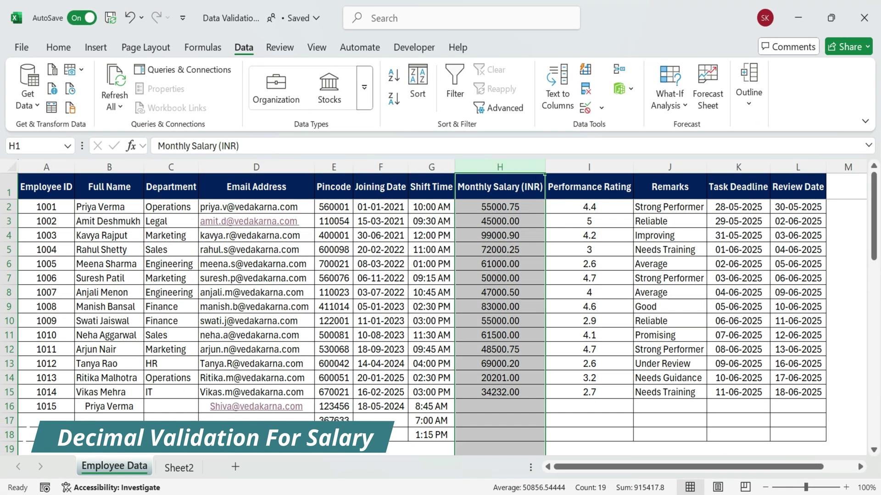
pyautogui.moveTo(512, 208); pyautogui.dragTo(505, 436)
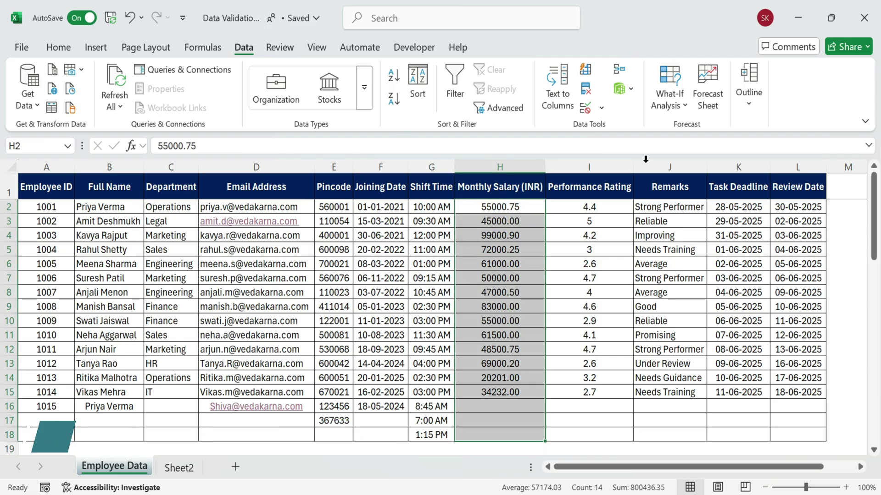
pyautogui.click(587, 112)
pyautogui.click(169, 306)
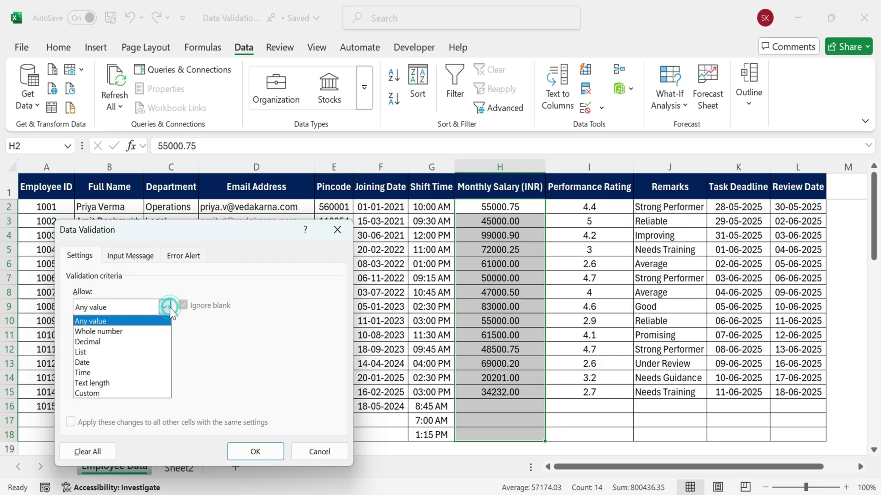
pyautogui.click(272, 244)
pyautogui.moveTo(227, 225); pyautogui.dragTo(309, 173)
pyautogui.click(252, 257)
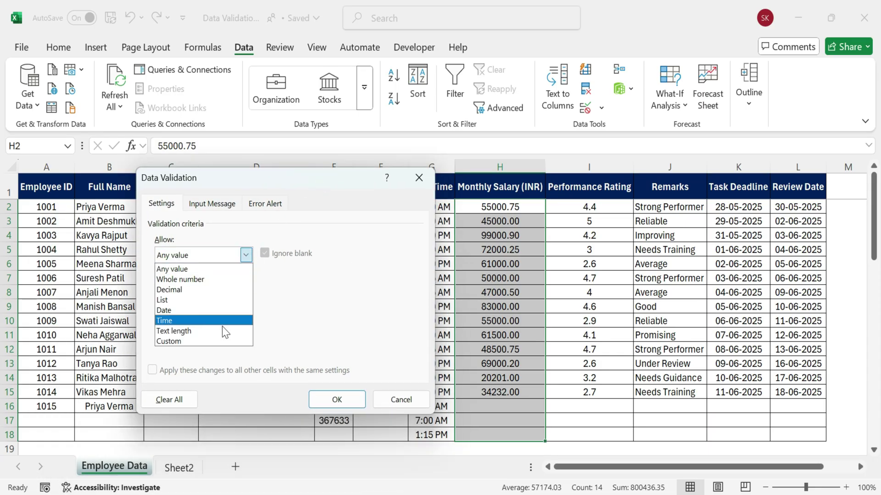
pyautogui.click(197, 290)
pyautogui.click(172, 318)
pyautogui.write('20000')
pyautogui.write('10000')
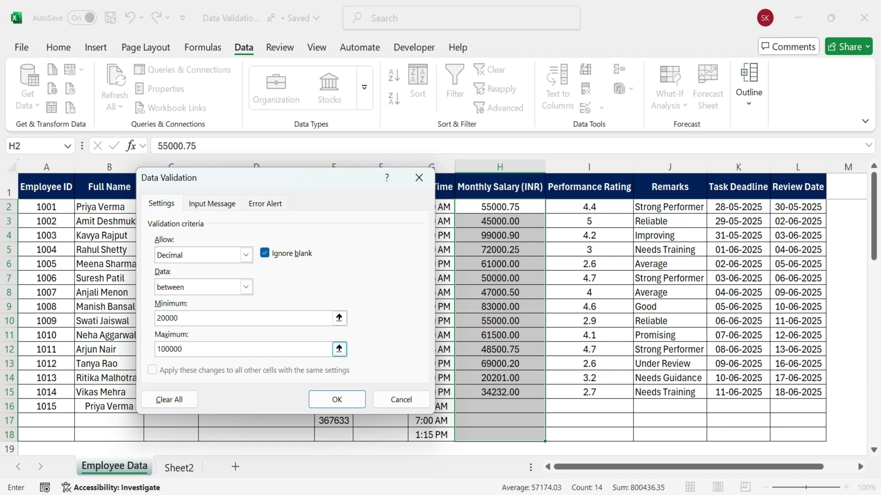
# Add an input prompt saying the salary must be between 20,000 and 1,0000
pyautogui.click(212, 203)
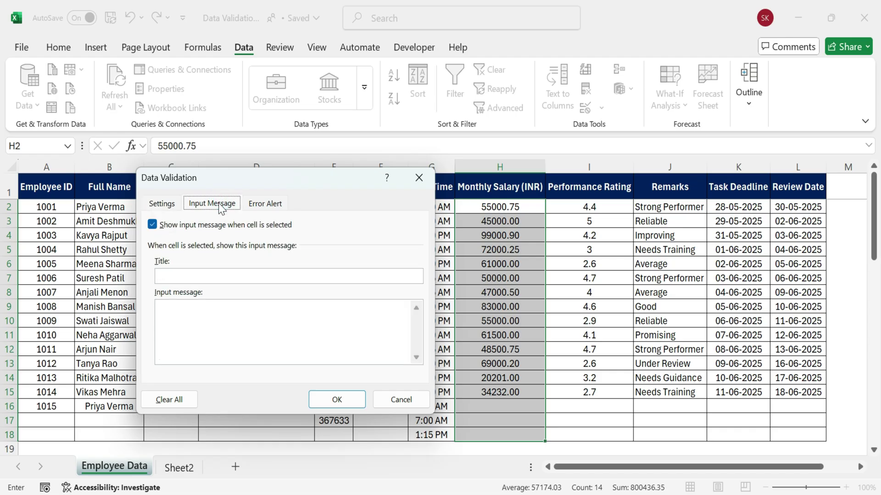
pyautogui.write('Enter Vaild Salary')
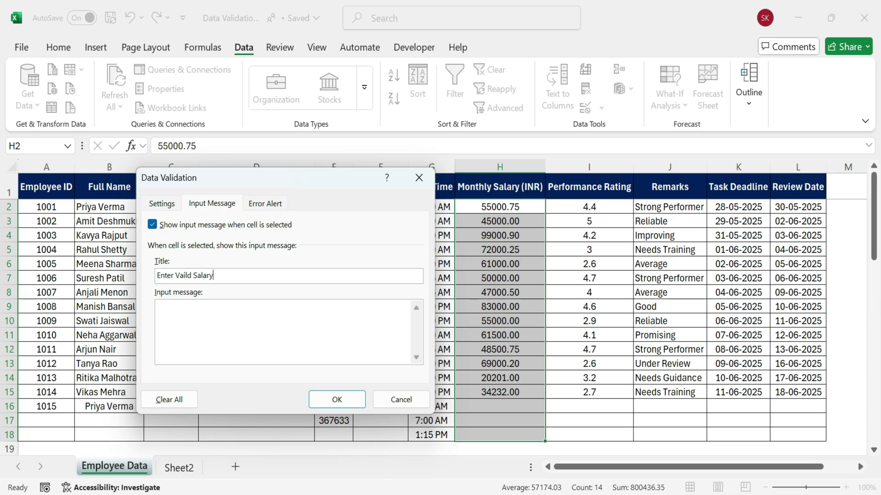
pyautogui.write('ust be between 2')
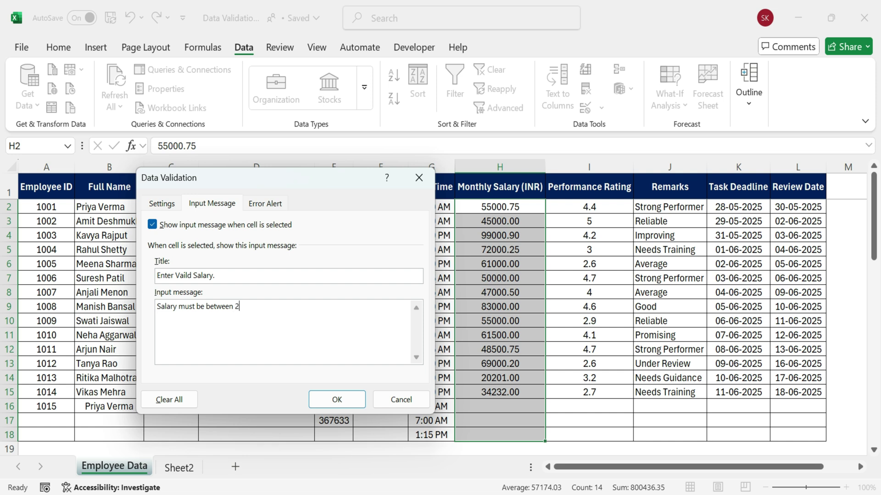
pyautogui.write('0,000 and 1,00000.')
# Add an 'Invalid Salary' stop alert asking for a salary between 20,000 and 1,0000
pyautogui.click(260, 203)
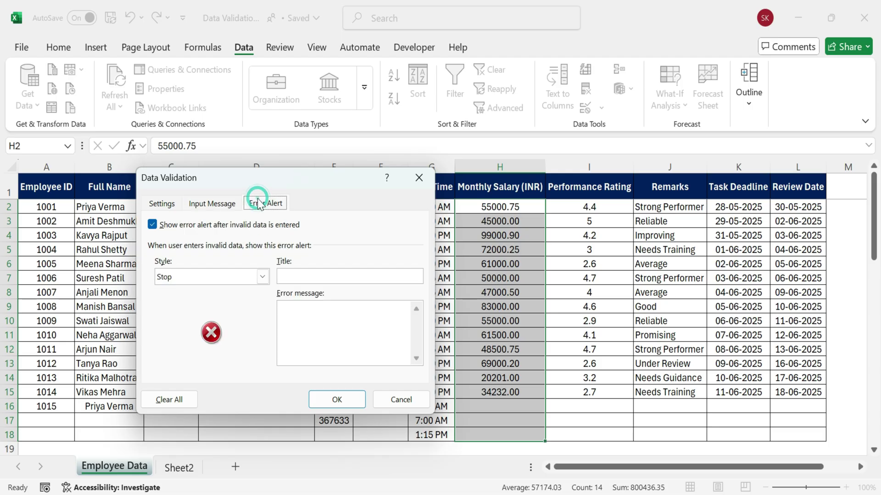
pyautogui.click(335, 277)
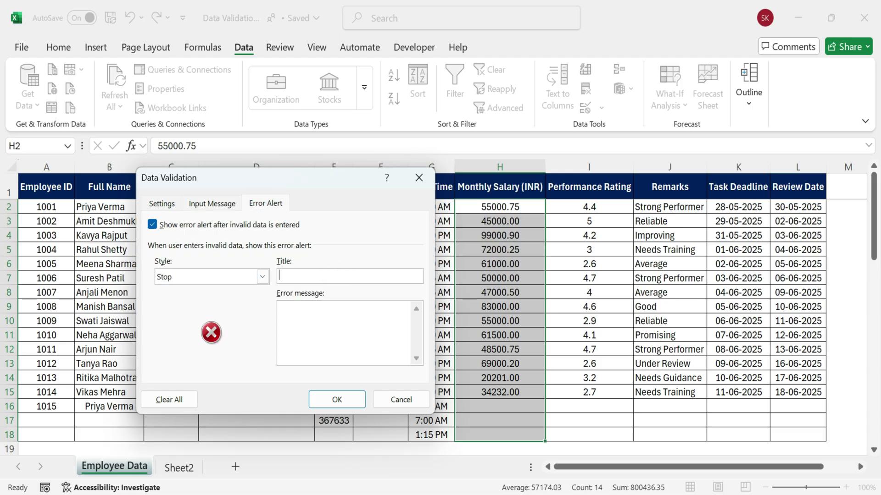
pyautogui.write('Invalid Salary')
pyautogui.click(323, 305)
pyautogui.write('Please enter a salary between 20,')
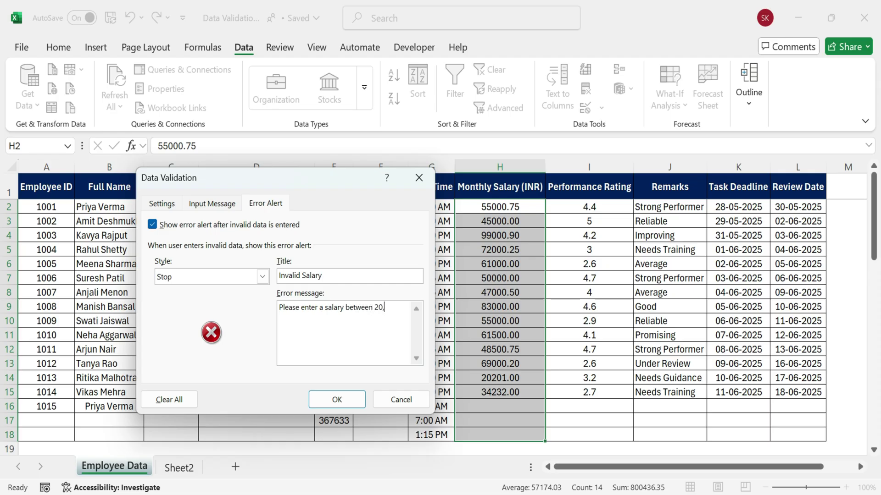
pyautogui.write('000 and 1,0000')
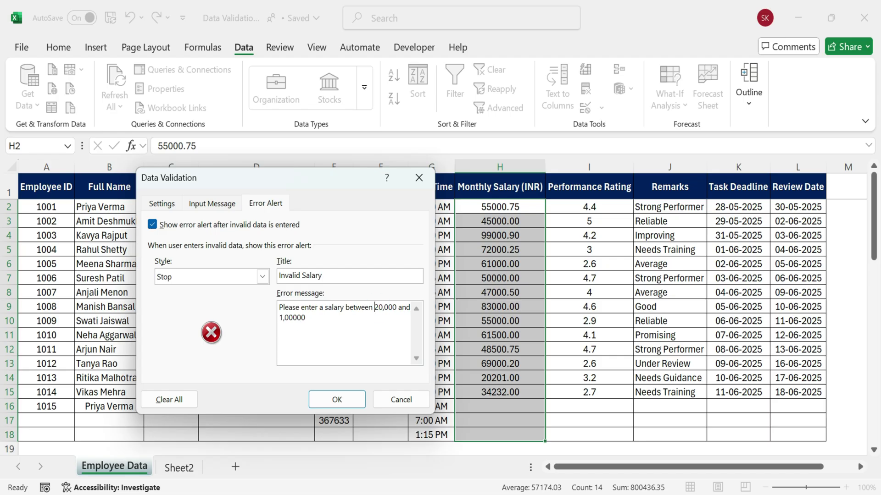
pyautogui.click(228, 203)
pyautogui.click(163, 203)
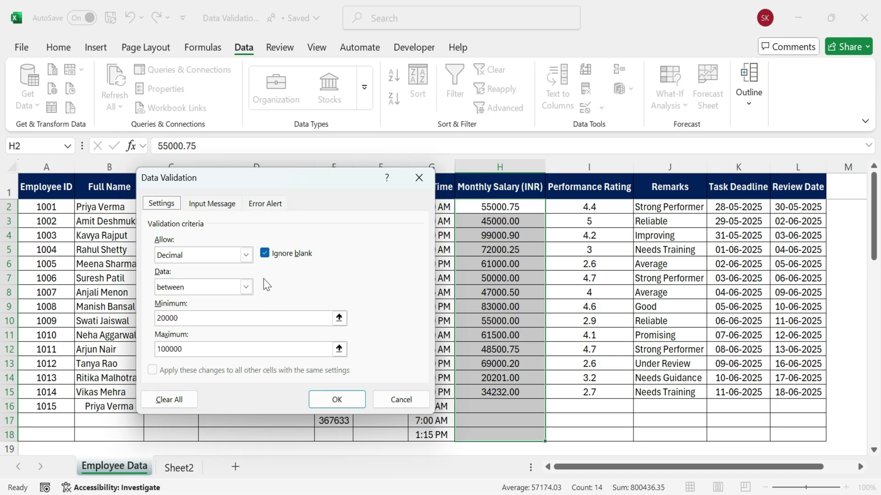
# Apply the salary rule and check its prompt on H10, H15, H3, H6 and H14
pyautogui.click(337, 400)
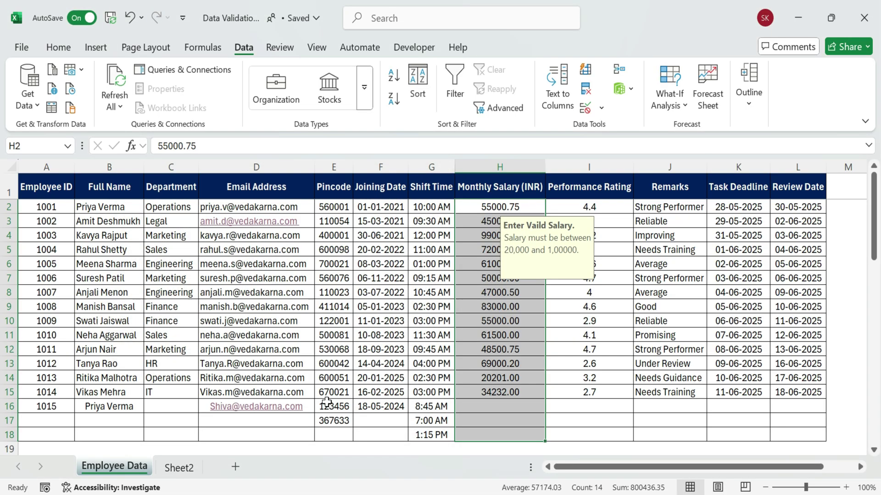
pyautogui.click(514, 322)
pyautogui.click(493, 393)
pyautogui.click(501, 219)
pyautogui.click(500, 264)
pyautogui.click(501, 375)
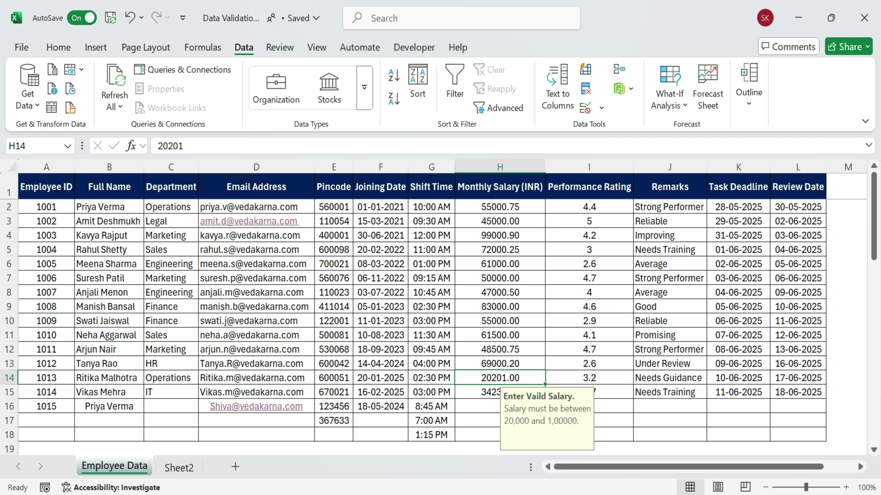
# Test 1500 in H16, see it rejected, then enter the valid salary 55000.75
pyautogui.click(472, 406)
pyautogui.write('1')
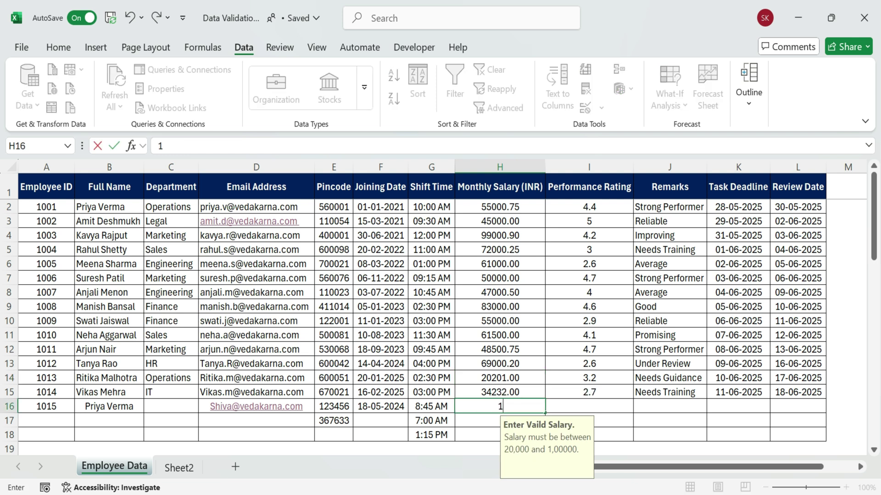
pyautogui.write('500')
pyautogui.press('Return')
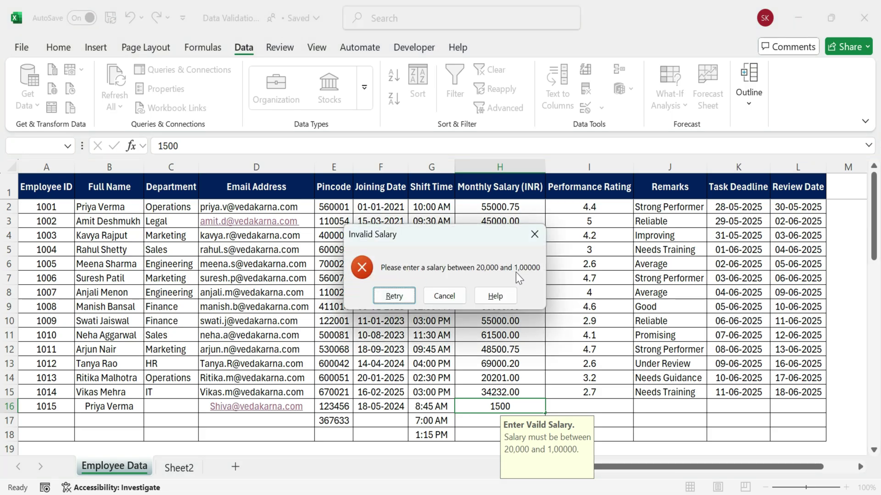
pyautogui.click(394, 296)
pyautogui.write('55000.75')
pyautogui.press('Return')
# Select the Performance Rating column cells
pyautogui.moveTo(506, 214); pyautogui.dragTo(500, 434)
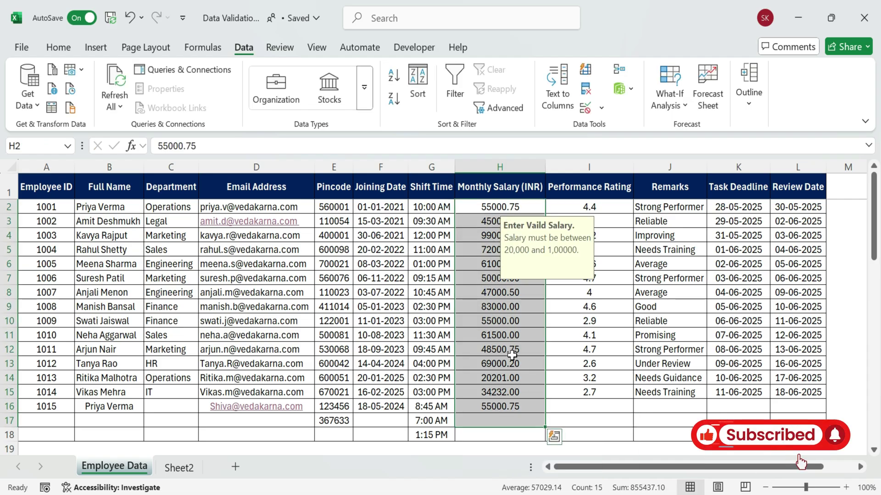
pyautogui.click(498, 420)
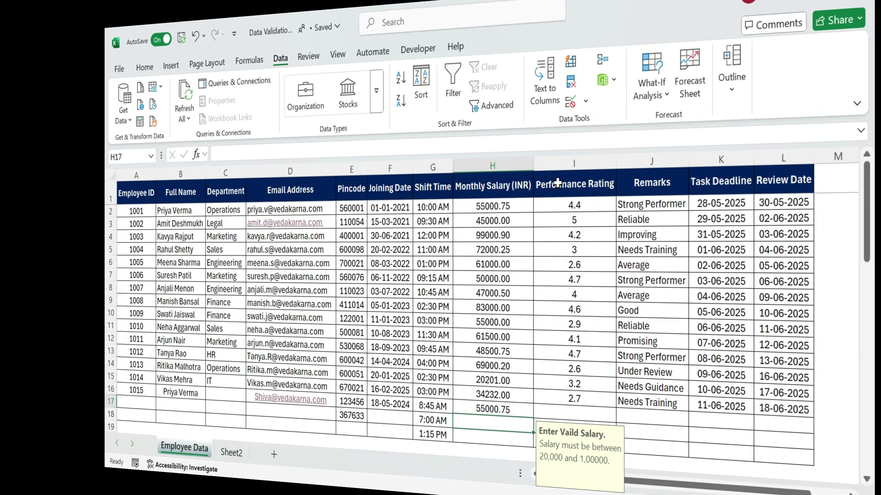
pyautogui.moveTo(558, 183); pyautogui.dragTo(573, 433)
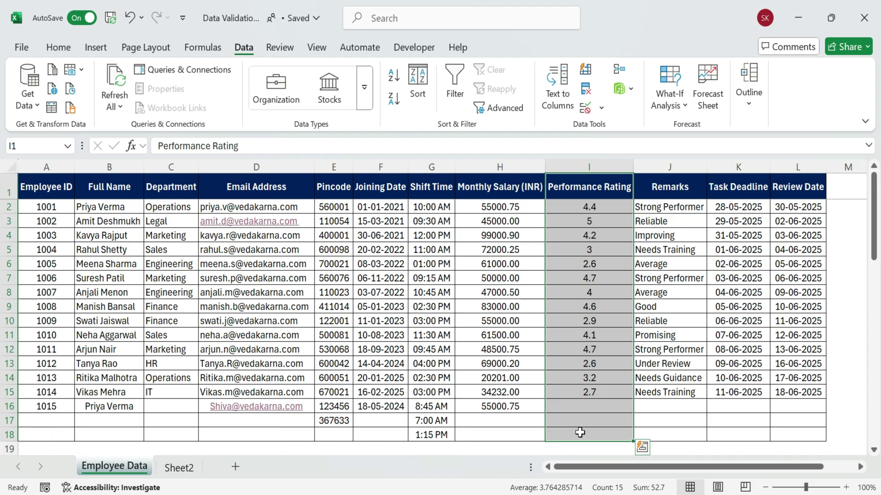
# Give rating cells I2:I18 a Decimal rule between 1.0 and 5.0
pyautogui.click(653, 351)
pyautogui.moveTo(616, 208); pyautogui.dragTo(600, 433)
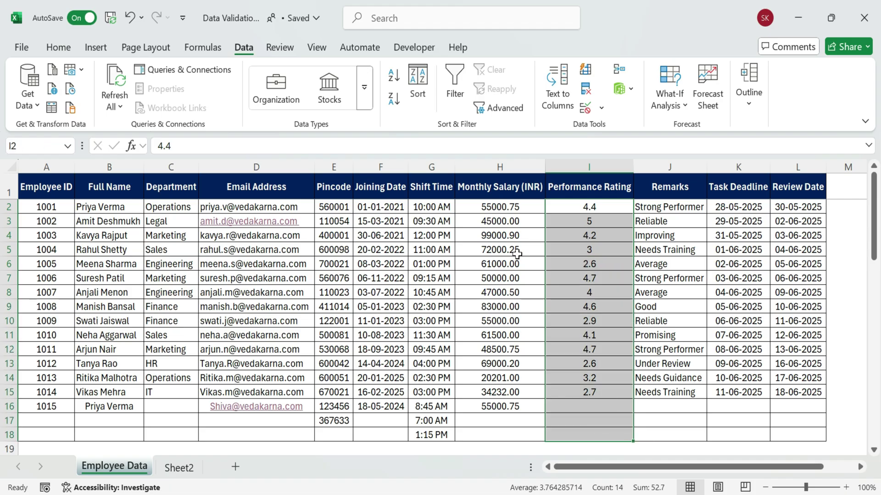
pyautogui.click(585, 107)
pyautogui.click(246, 255)
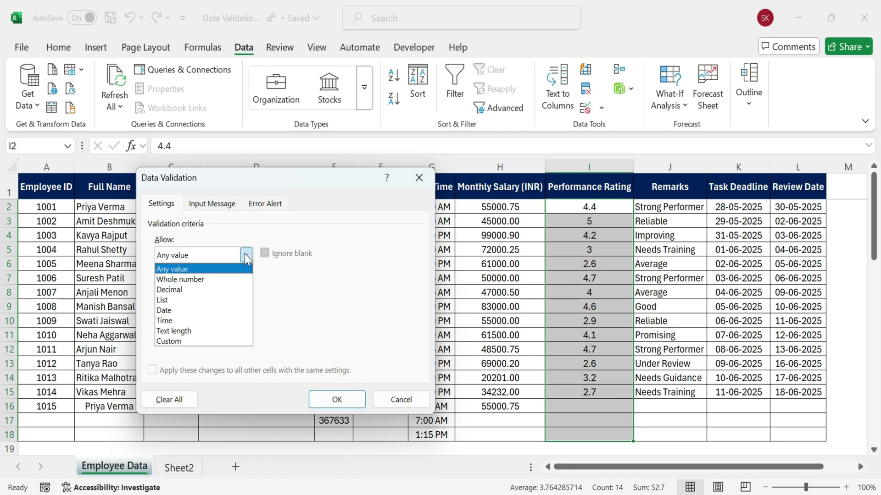
pyautogui.click(222, 290)
pyautogui.click(212, 319)
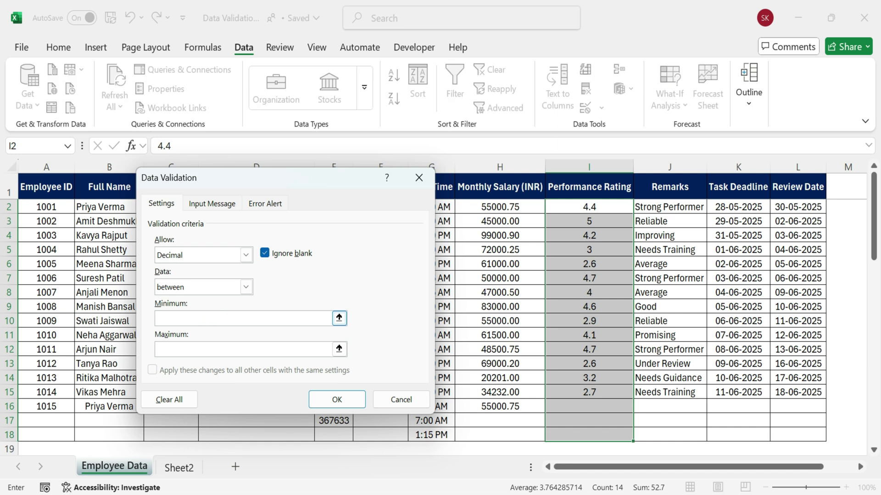
pyautogui.click(203, 348)
# Add a 'Enter performing Rating' prompt and an 'Invalid Rating' alert requiring values between 1.0 and 5
pyautogui.click(211, 203)
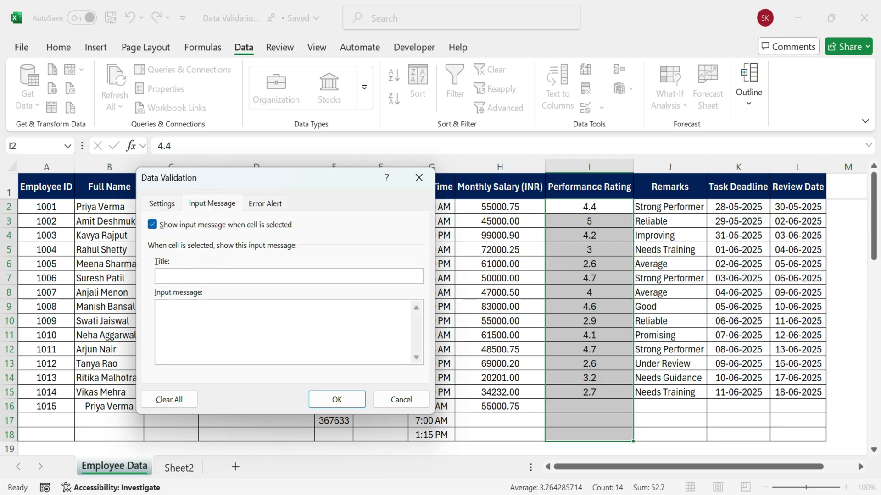
pyautogui.write('Enter performing Rating.')
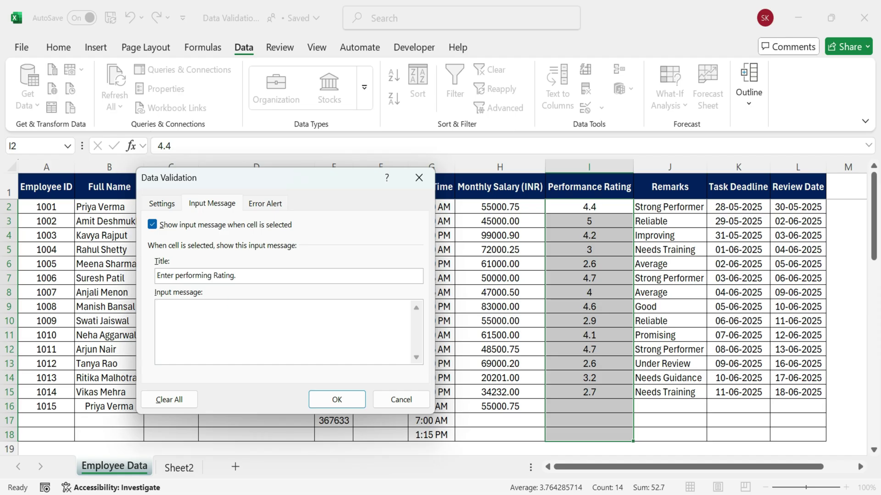
pyautogui.write('Only Decimal values between 1.0 and 5.')
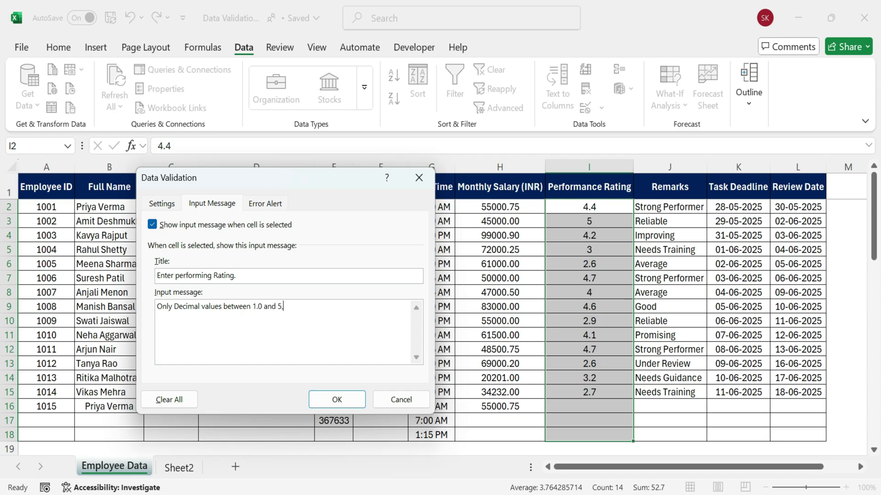
pyautogui.write('0 allowed.')
pyautogui.click(270, 204)
pyautogui.click(279, 276)
pyautogui.write('Invalid Rating')
pyautogui.press('Tab')
pyautogui.write('Enter Value Be')
pyautogui.press('BackSpace')
pyautogui.press('BackSpace')
pyautogui.write('between')
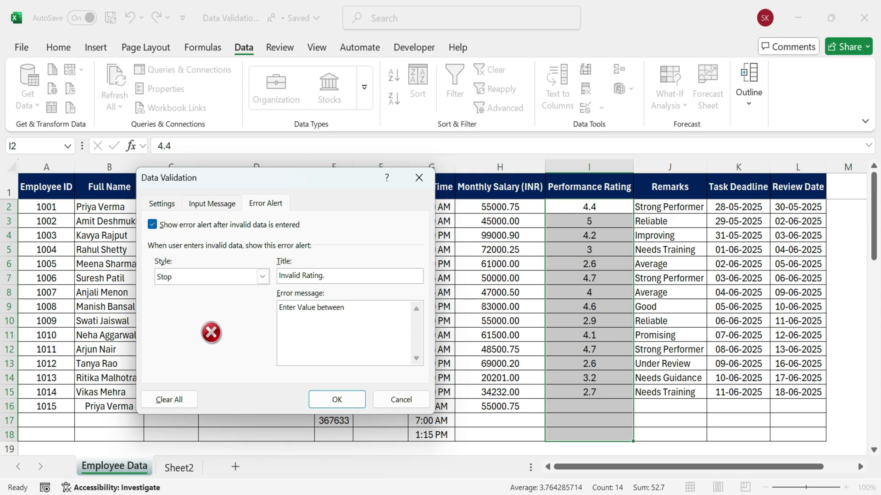
pyautogui.write(' 1.0 and 5.0')
# Apply the rating rule and check its prompt on I9 and I15
pyautogui.click(213, 204)
pyautogui.click(162, 203)
pyautogui.click(337, 399)
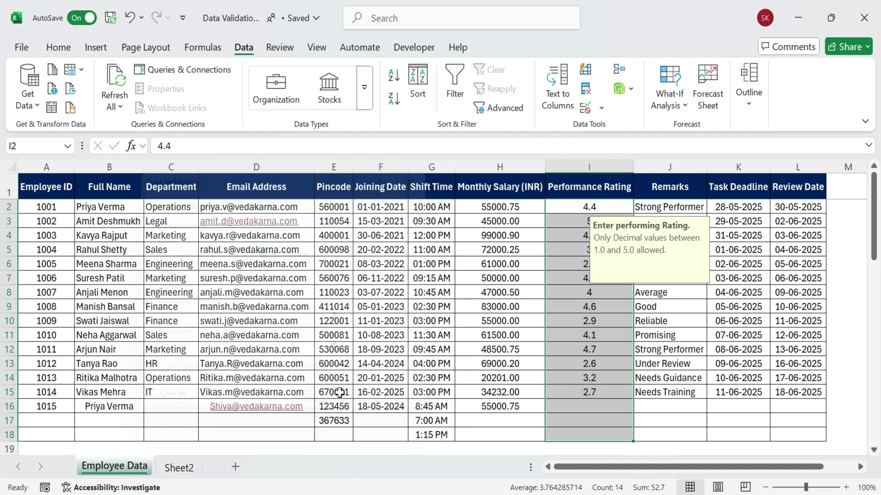
pyautogui.click(601, 308)
pyautogui.click(605, 391)
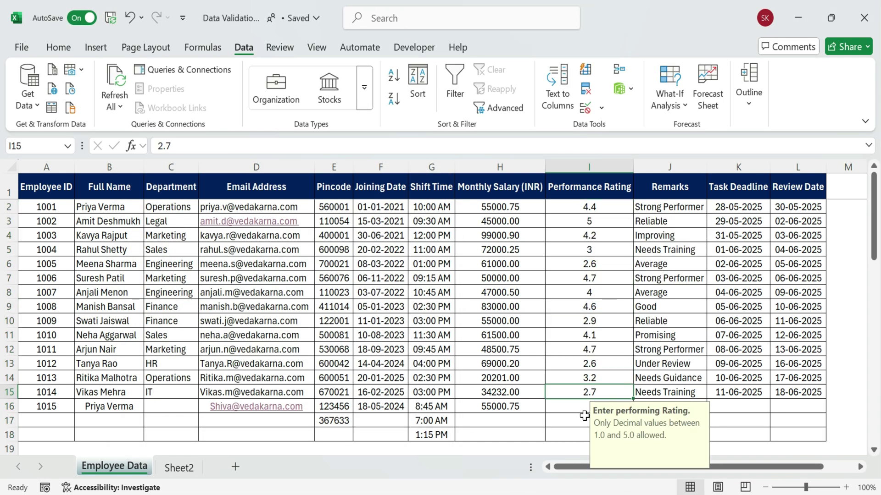
# Test ratings 5.5 and 0 in I16 and see both rejected
pyautogui.click(572, 407)
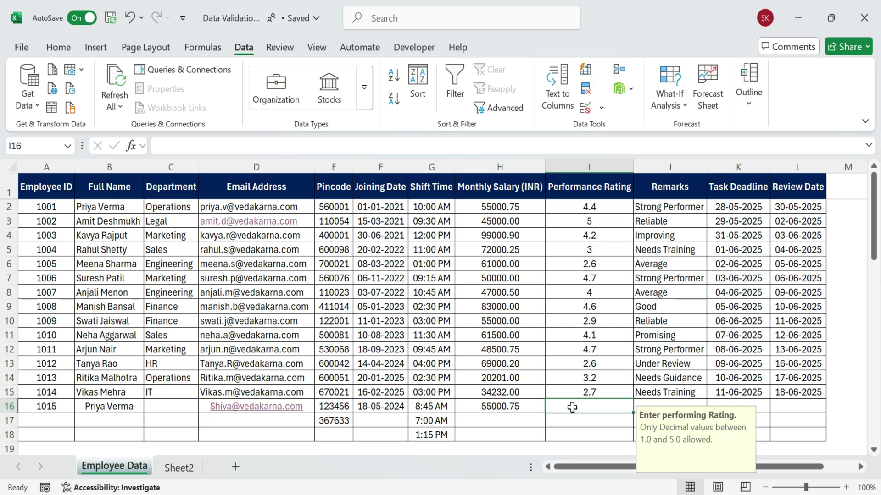
pyautogui.write('5.5')
pyautogui.press('Return')
pyautogui.click(400, 298)
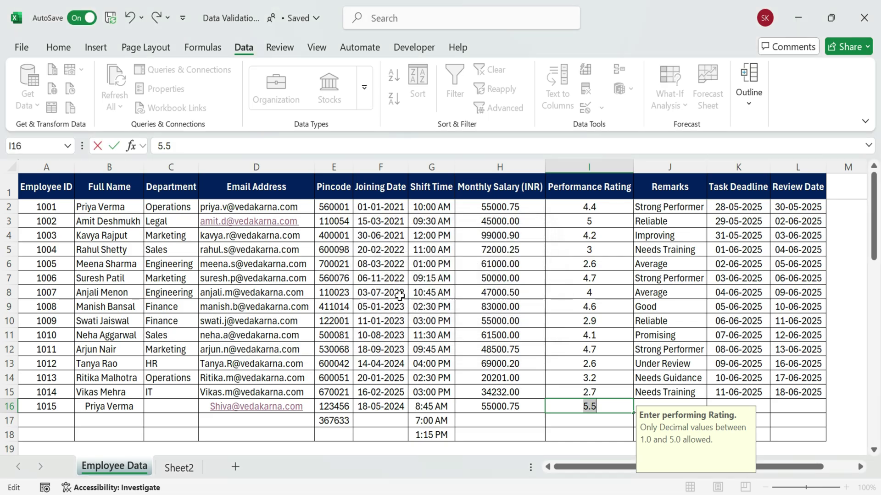
pyautogui.write('0')
pyautogui.press('Return')
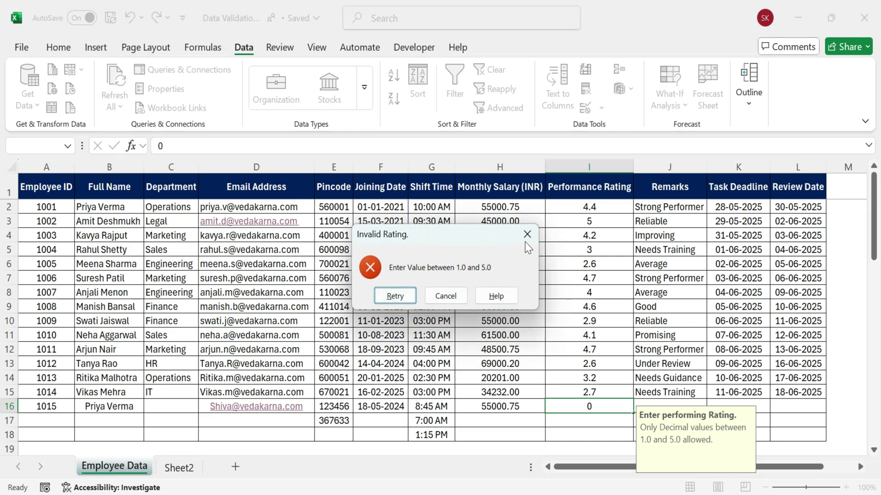
pyautogui.press('Escape')
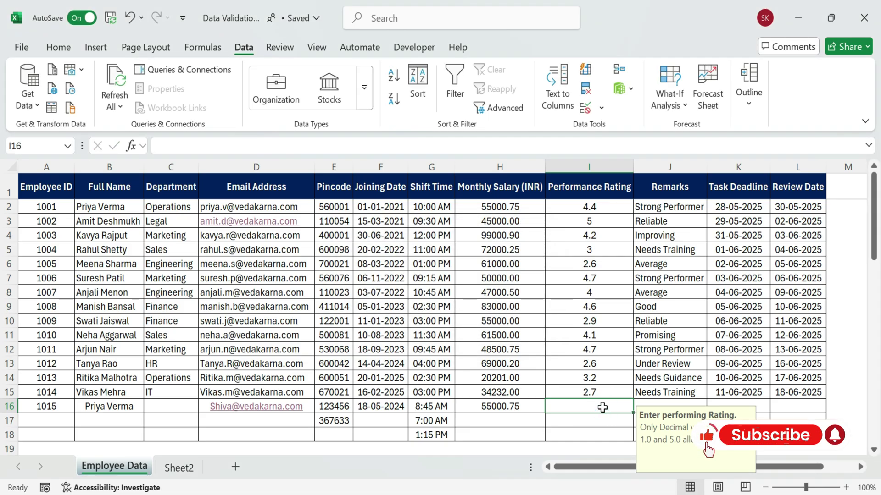
# Enter ratings 4.5, 3.4 and 2.3 in I16 to I18
pyautogui.write('4.5')
pyautogui.press('Return')
pyautogui.write('3.4')
pyautogui.press('Return')
pyautogui.write('2.3')
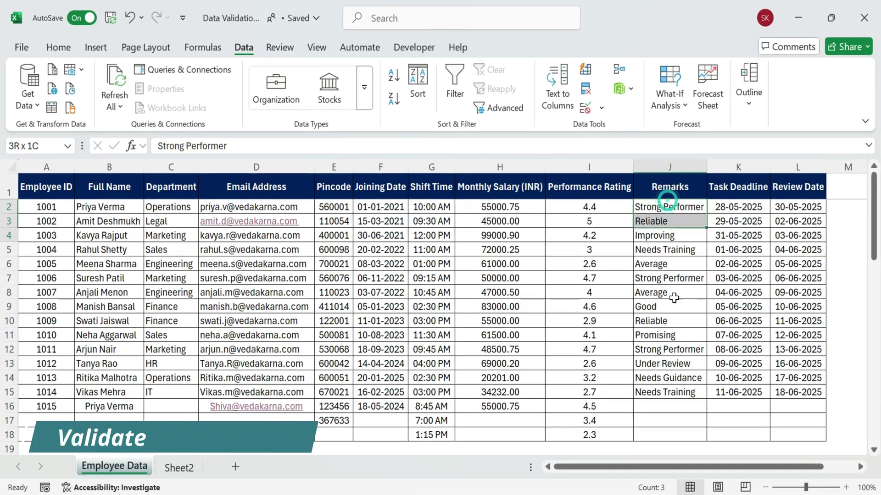
# Give Remarks cells J2:J18 a Text length rule between 4 and 50
pyautogui.moveTo(668, 202); pyautogui.dragTo(676, 414)
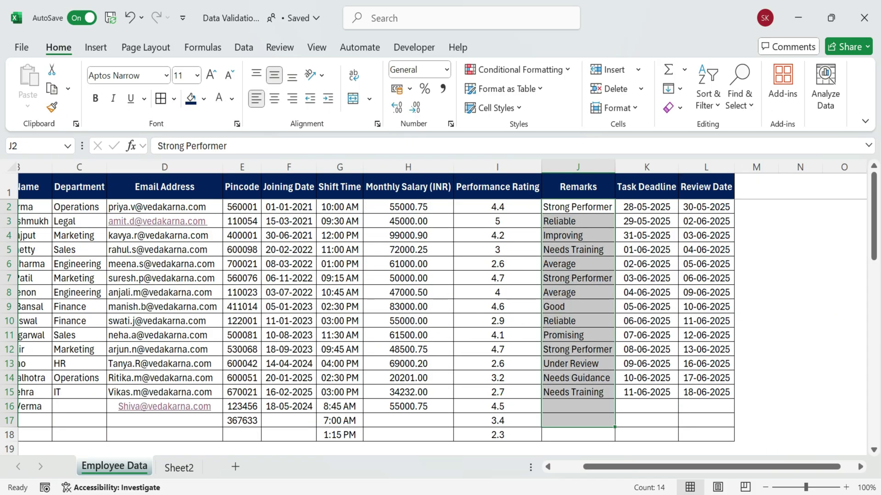
pyautogui.keyDown('shift'); pyautogui.click(576, 432); pyautogui.keyUp('shift')
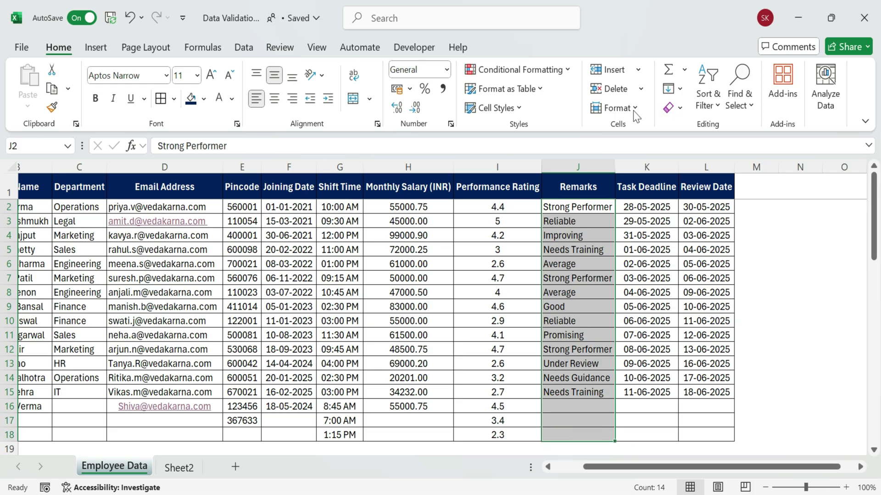
pyautogui.click(243, 48)
pyautogui.click(584, 109)
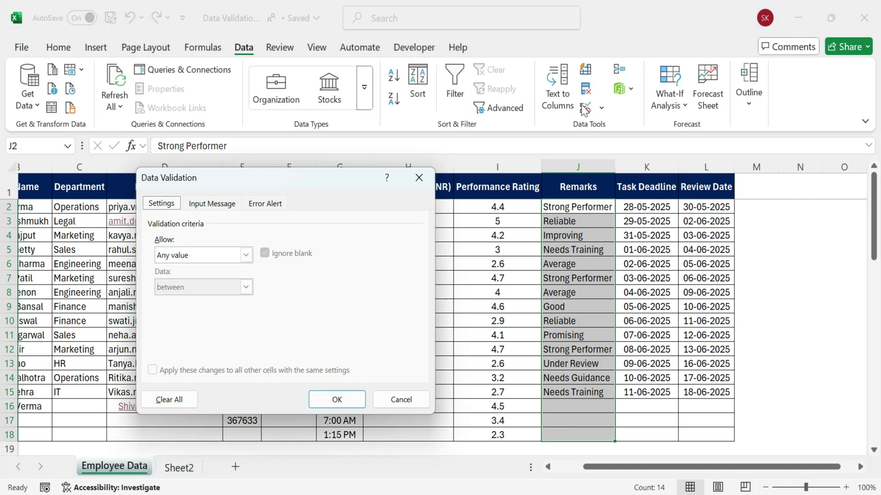
pyautogui.click(246, 255)
pyautogui.click(209, 333)
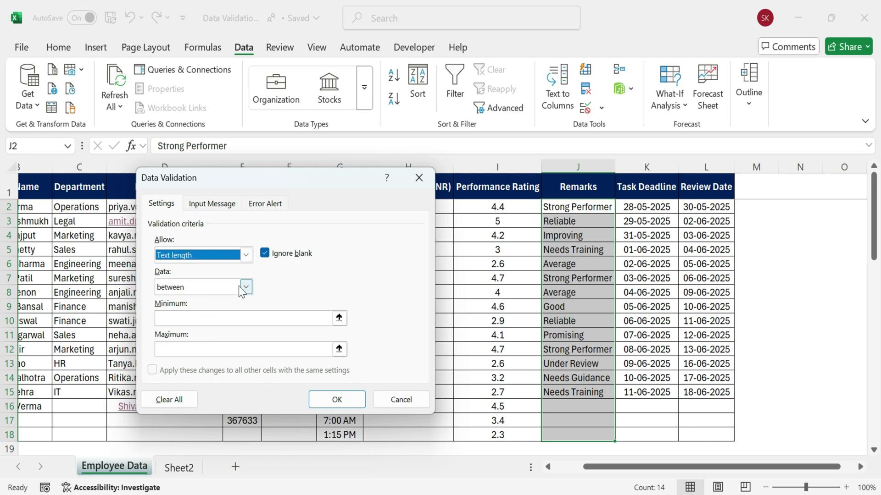
pyautogui.click(243, 319)
pyautogui.write('4')
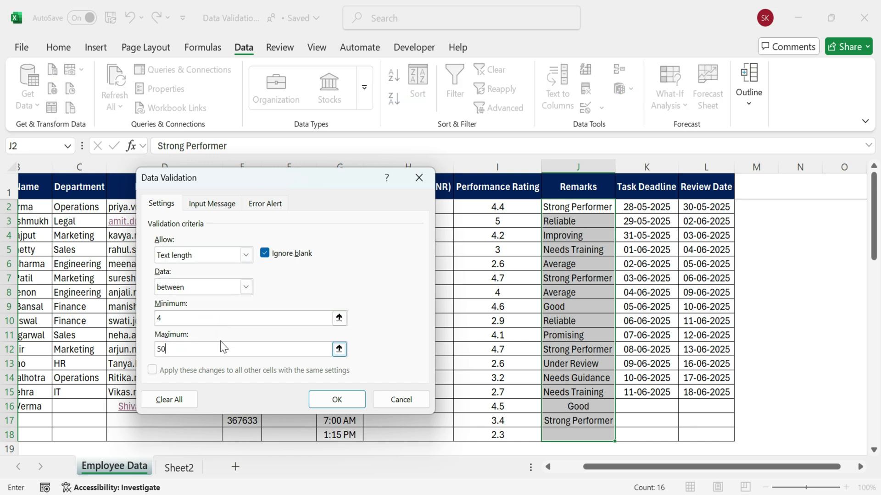
pyautogui.write('50')
# Add an 'Enter Valid Remarks' prompt saying remarks must be between 4 and 50 characters
pyautogui.click(212, 203)
pyautogui.click(199, 273)
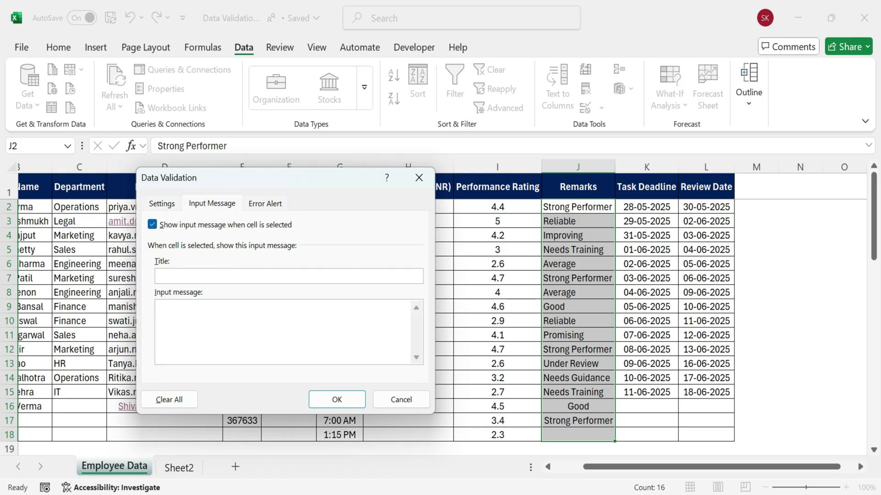
pyautogui.write('Enter Valid Remarks')
pyautogui.write('marks mus')
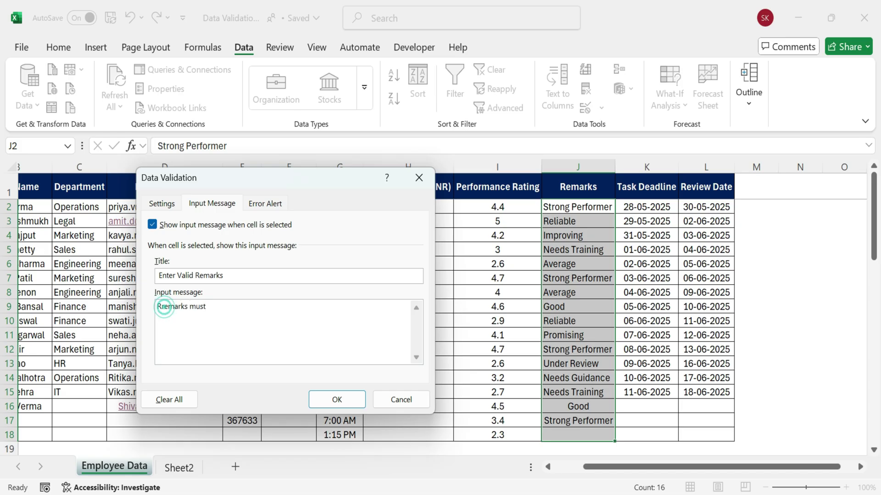
pyautogui.click(163, 306)
pyautogui.press('BackSpace')
pyautogui.press('End')
pyautogui.write('be between 4 and 50 Characters.')
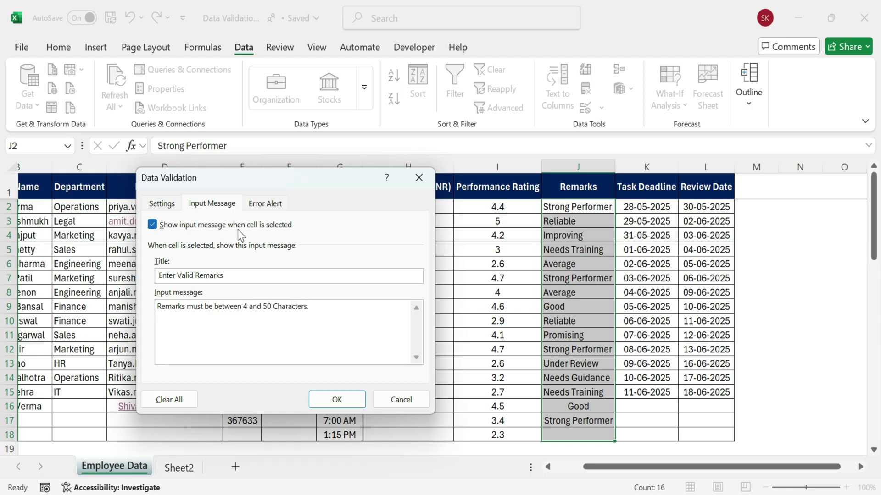
# Add an 'Invalid Remarks' stop alert with the 4 to 50 characters message
pyautogui.click(266, 204)
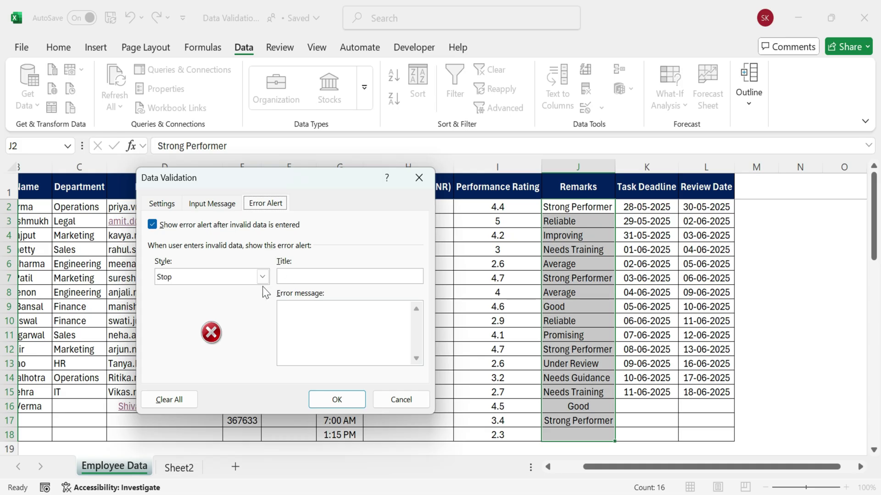
pyautogui.click(280, 277)
pyautogui.write('Invalid Remarks')
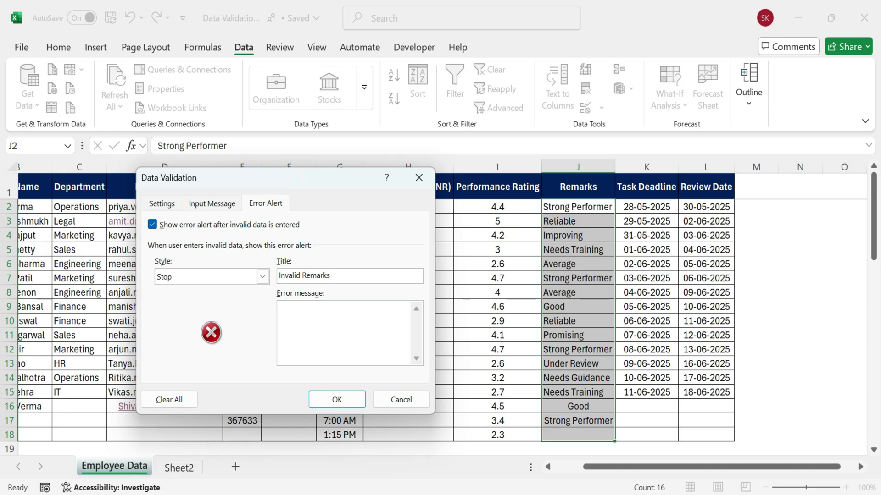
pyautogui.write('Please enter detailed feedback (4 to 50 characters only).')
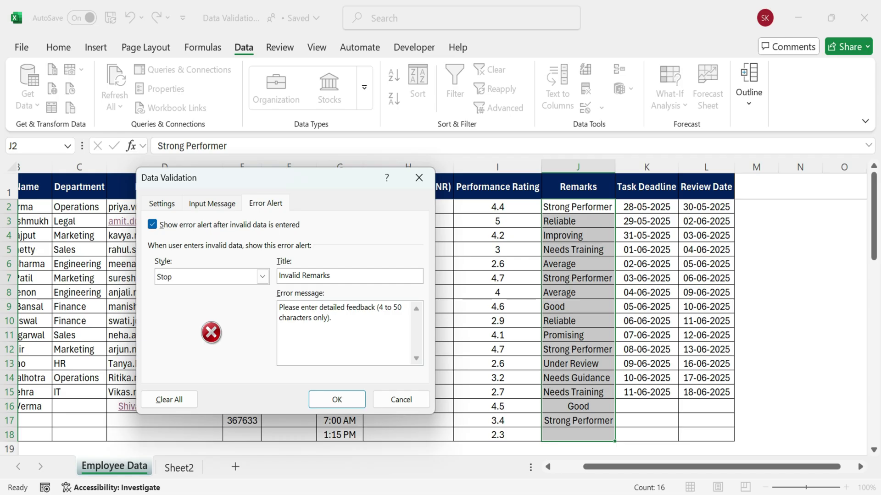
pyautogui.click(228, 207)
pyautogui.click(167, 203)
# Apply the Remarks rule and test 'Goo' in J16, which is rejected, keeping Good
pyautogui.click(339, 396)
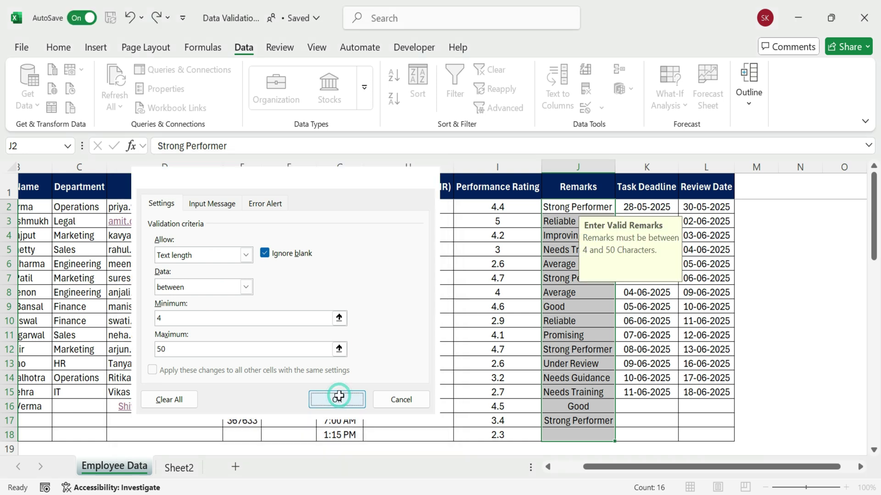
pyautogui.click(592, 405)
pyautogui.doubleClick(591, 405)
pyautogui.hotkey('shift', 'Right')
pyautogui.hotkey('shift', 'Right')
pyautogui.hotkey('shift', 'Right')
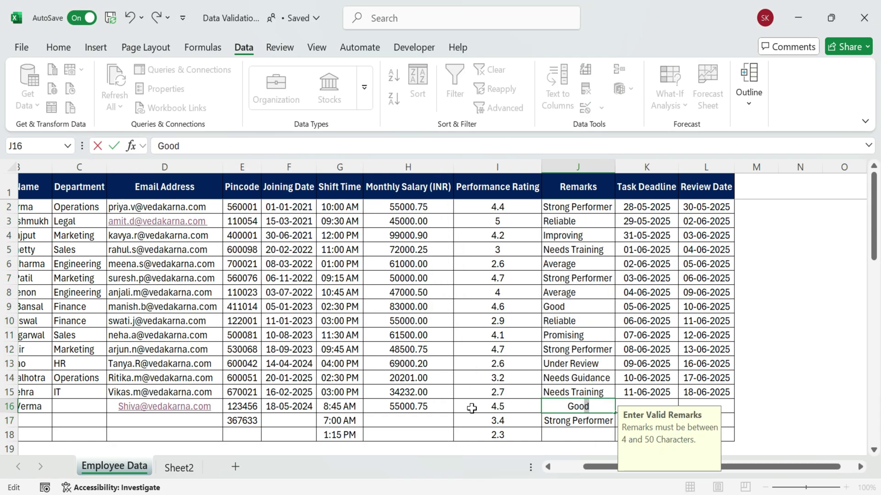
pyautogui.press('BackSpace')
pyautogui.press('Return')
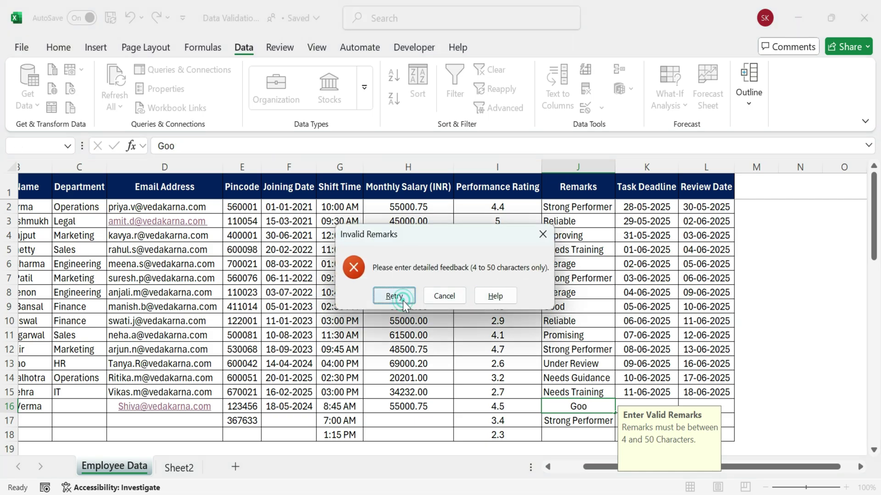
pyautogui.click(403, 299)
pyautogui.press('Escape')
# Re-enter 'Strong Performer' in J17 using autocomplete
pyautogui.press('Down')
pyautogui.write('r')
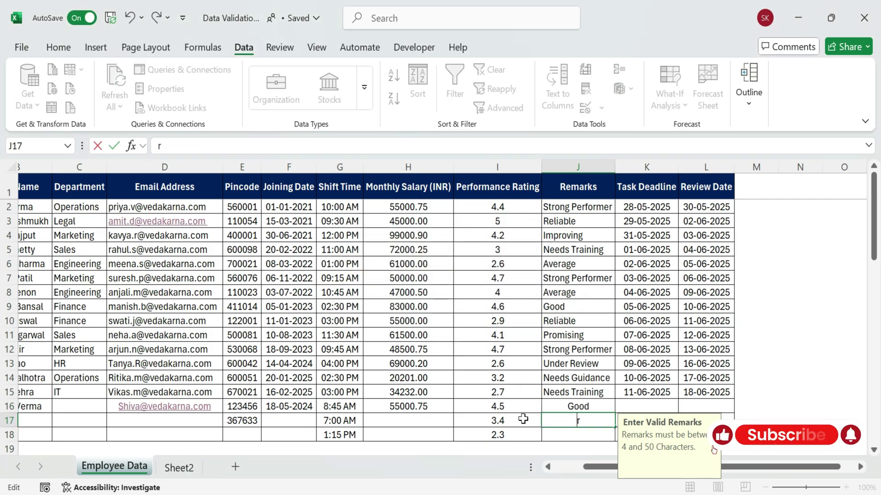
pyautogui.press('BackSpace')
pyautogui.write('Strong Performer')
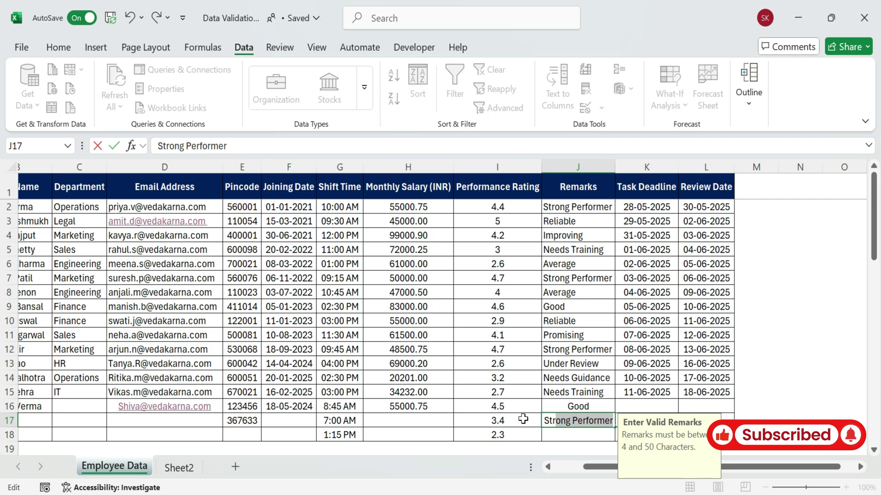
pyautogui.press('Return')
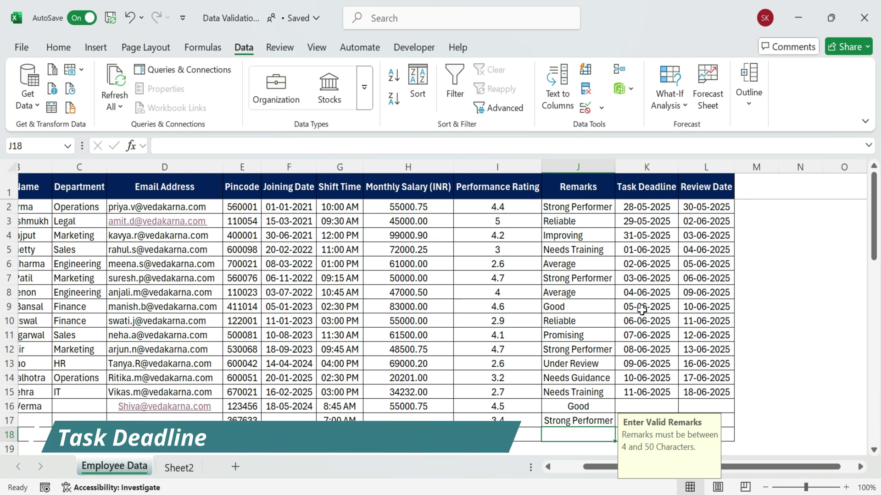
# Select the Task Deadline cells K2:K18
pyautogui.click(644, 250)
pyautogui.moveTo(642, 210); pyautogui.dragTo(646, 433)
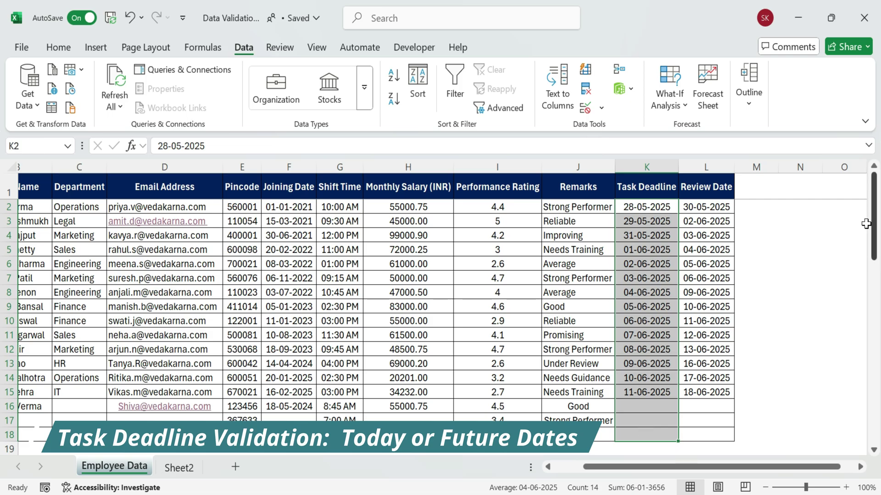
pyautogui.click(817, 234)
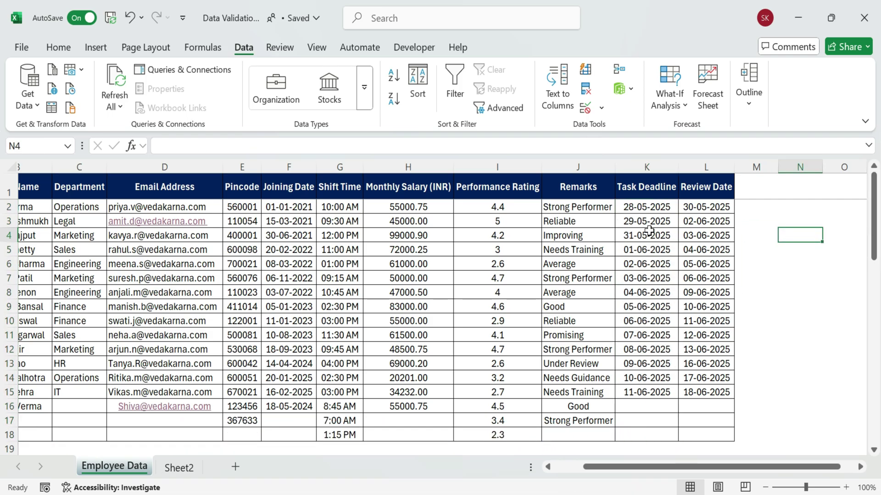
pyautogui.moveTo(647, 207); pyautogui.dragTo(643, 433)
# Set a Date rule requiring dates greater than or equal to =TODAY()
pyautogui.click(585, 109)
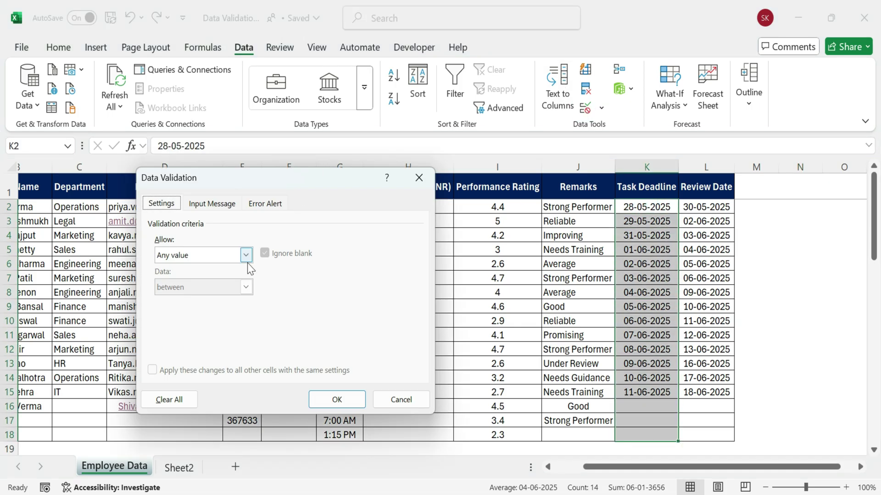
pyautogui.click(246, 255)
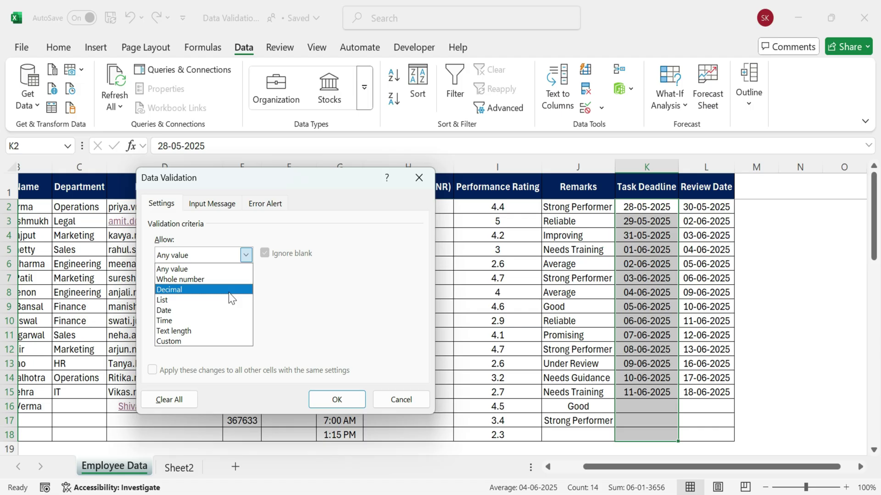
pyautogui.click(201, 311)
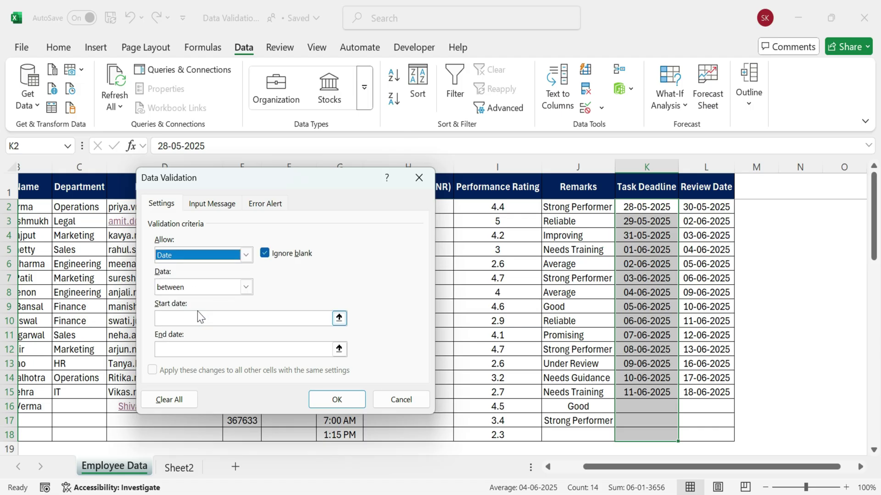
pyautogui.click(245, 287)
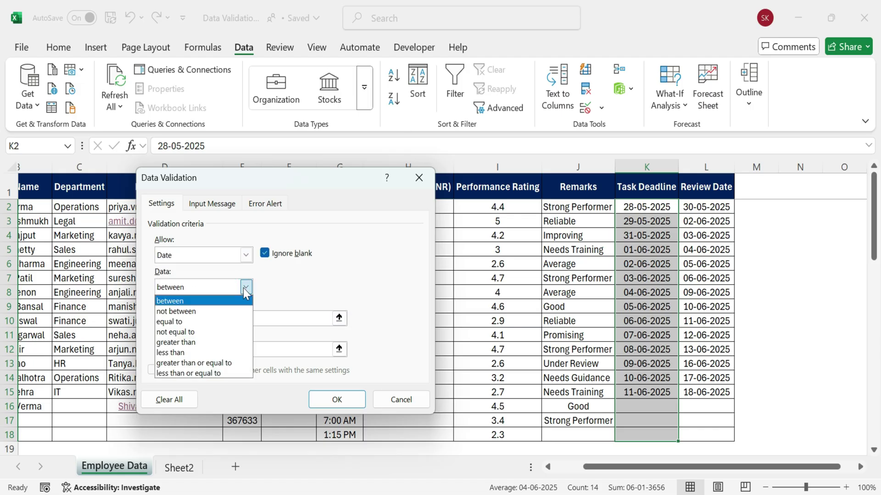
pyautogui.click(227, 363)
pyautogui.click(236, 320)
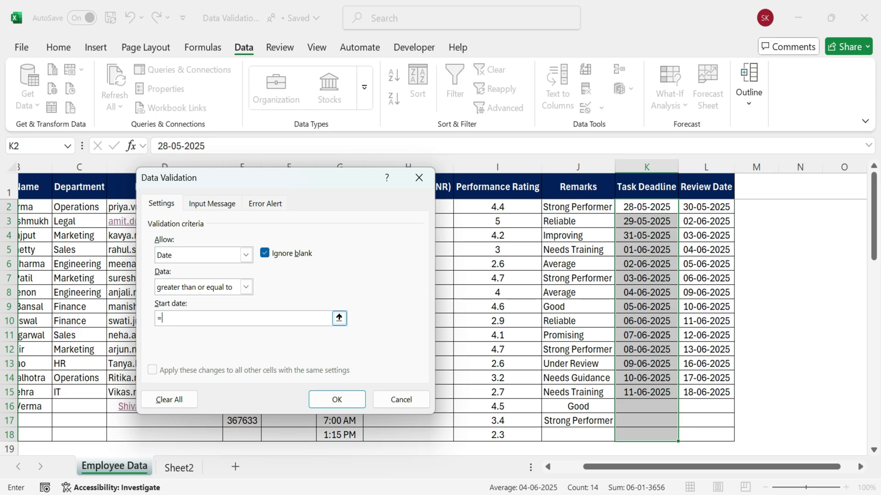
pyautogui.write('=TODAY(')
pyautogui.click(212, 203)
# Add the input prompt 'Enter Valid Deadline' with message 'Only today's or future dates are allowed'
pyautogui.click(197, 275)
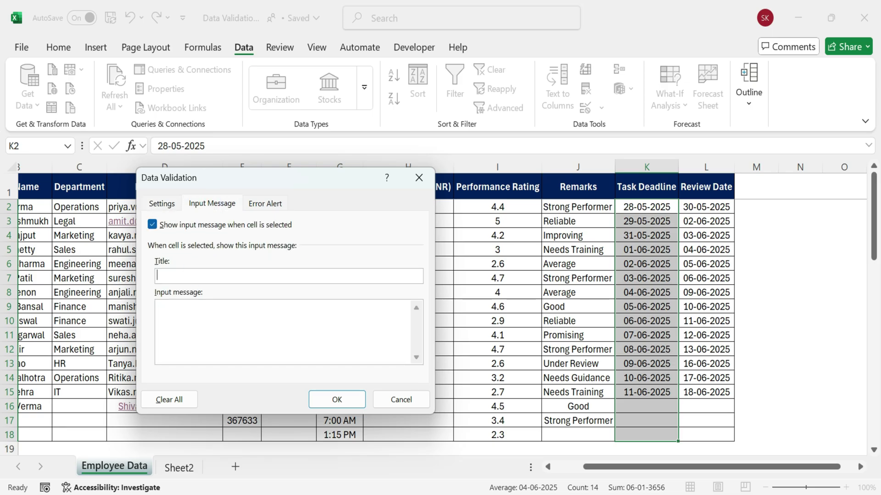
pyautogui.write('Enter Valid Deadline')
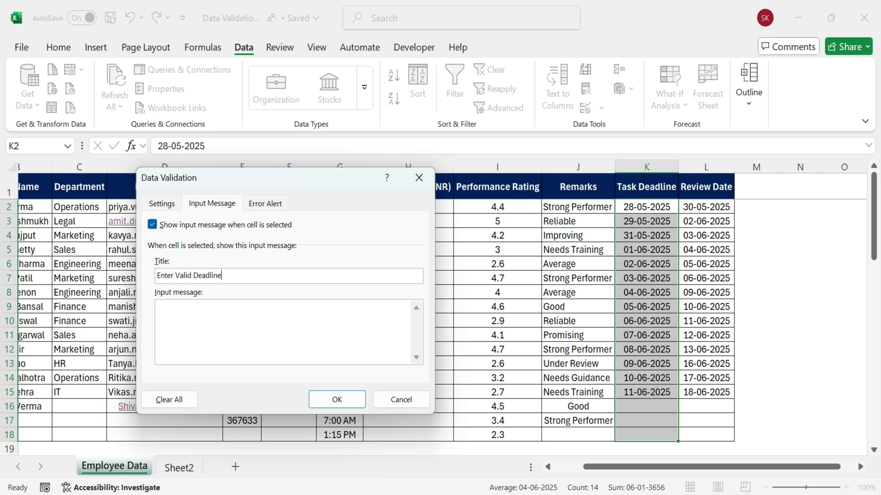
pyautogui.write('Only today;s')
pyautogui.press('BackSpace')
pyautogui.press('BackSpace')
pyautogui.write("'s or future s")
pyautogui.press('BackSpace')
pyautogui.write('dates are allowed')
# Set the error alert 'Invalid Deadline': 'Deadline cannot be set to a past date.', then review the tabs
pyautogui.click(265, 205)
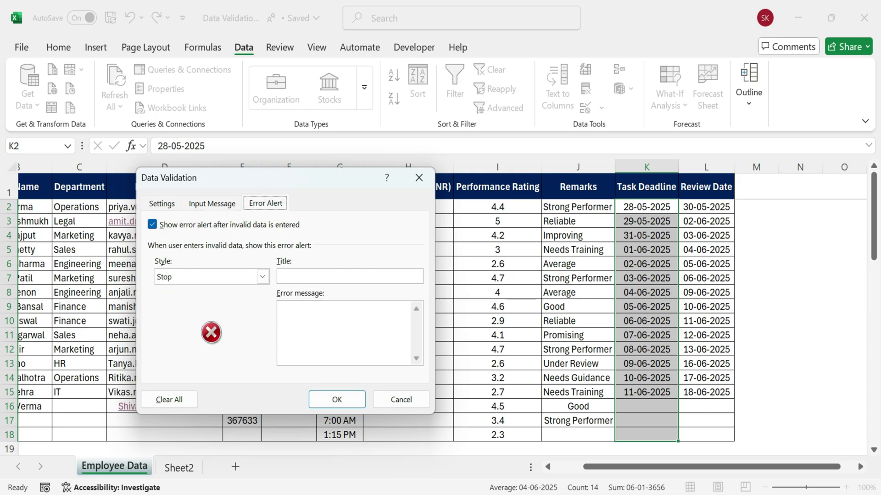
pyautogui.click(294, 276)
pyautogui.write('Invalid Deadline')
pyautogui.click(284, 307)
pyautogui.write('Deadline can')
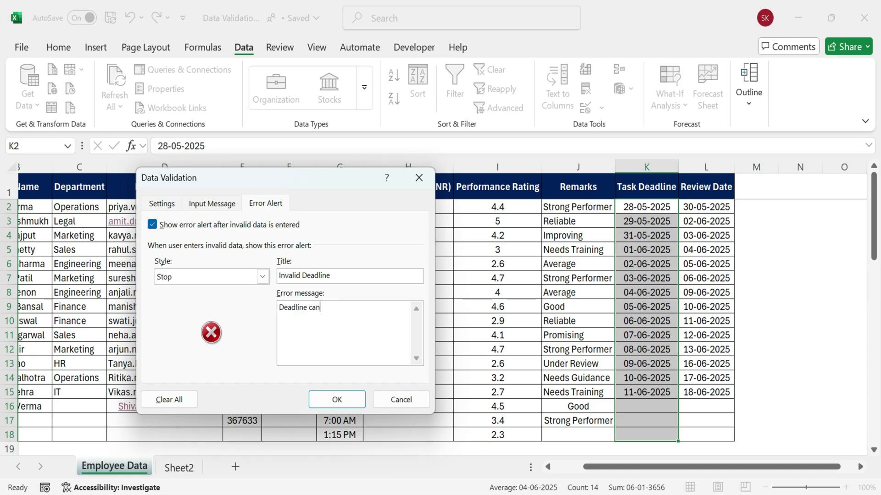
pyautogui.write('not be')
pyautogui.press('BackSpace')
pyautogui.press('BackSpace')
pyautogui.press('BackSpace')
pyautogui.press('BackSpace')
pyautogui.write('set to a past date.')
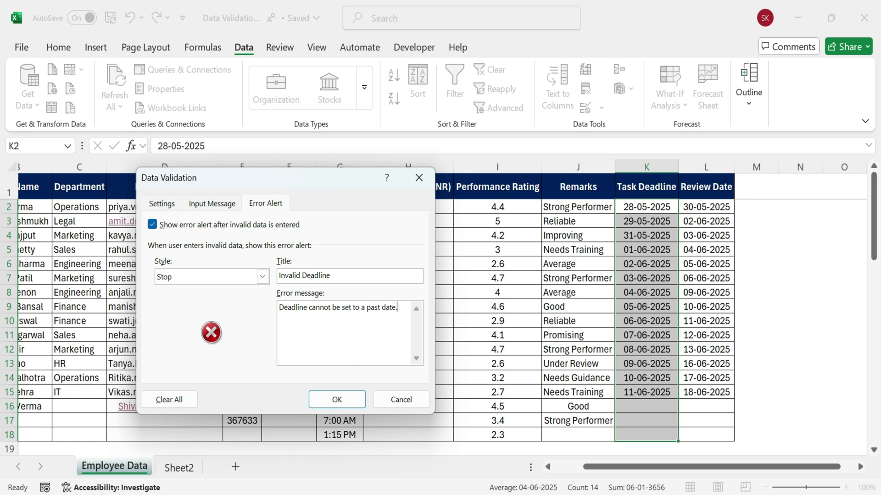
pyautogui.click(225, 204)
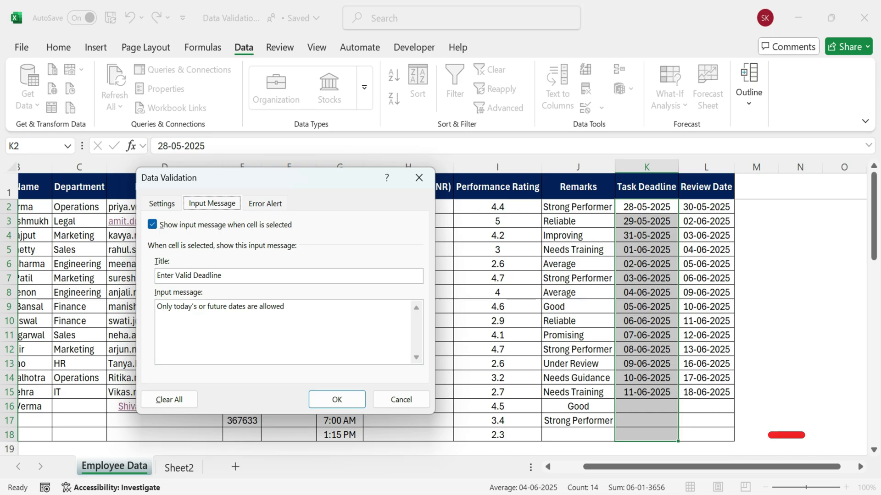
pyautogui.click(176, 205)
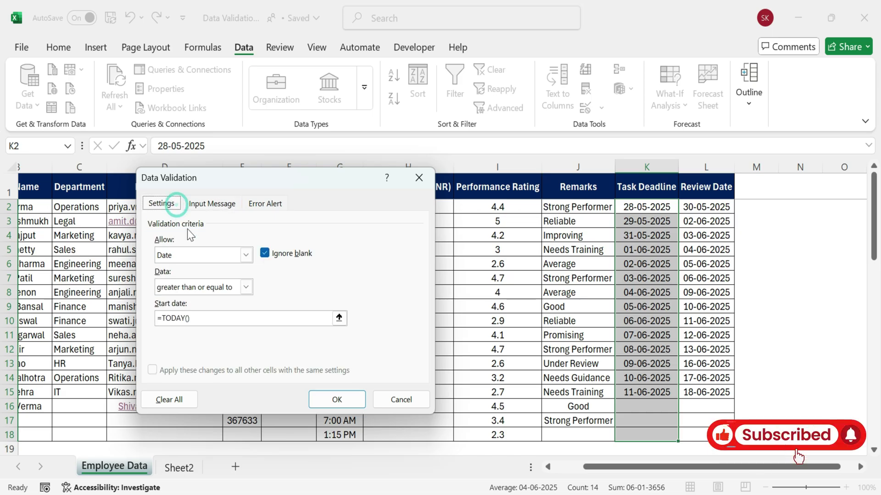
# Apply the deadline rule and test K16 with the past date 20-05-2024, which is rejected
pyautogui.click(351, 397)
pyautogui.click(647, 406)
pyautogui.write('20')
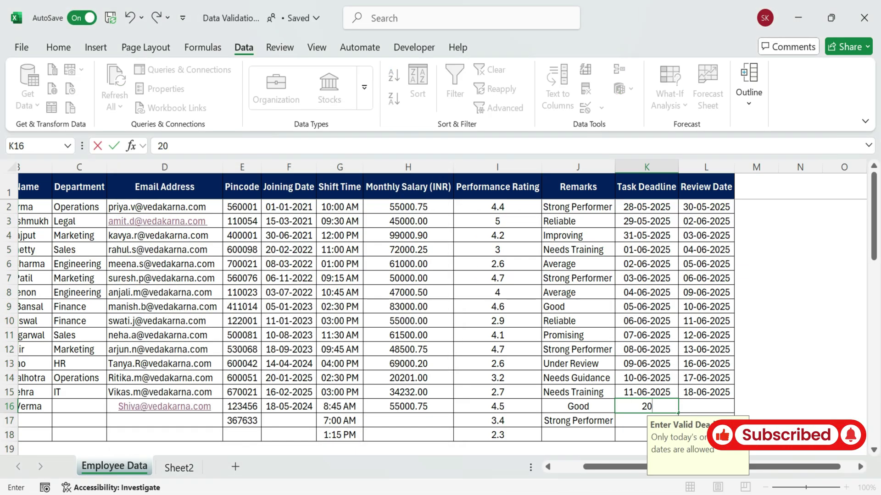
pyautogui.write('-05')
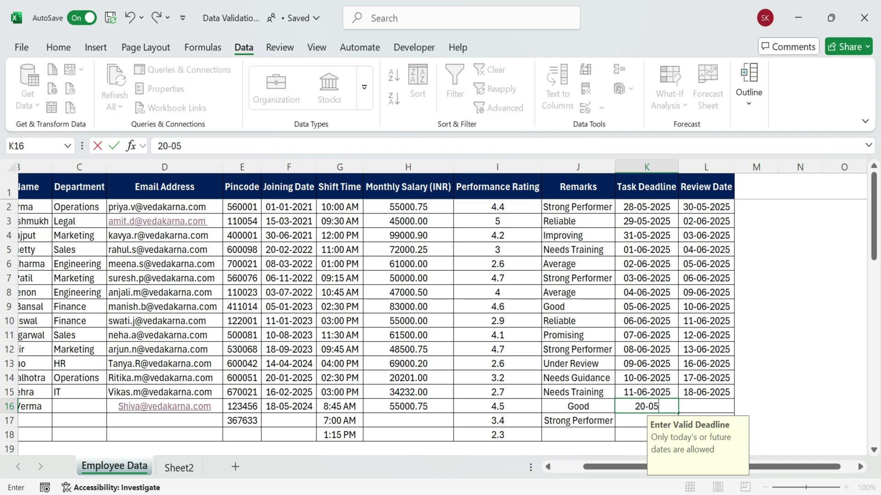
pyautogui.write('-2024')
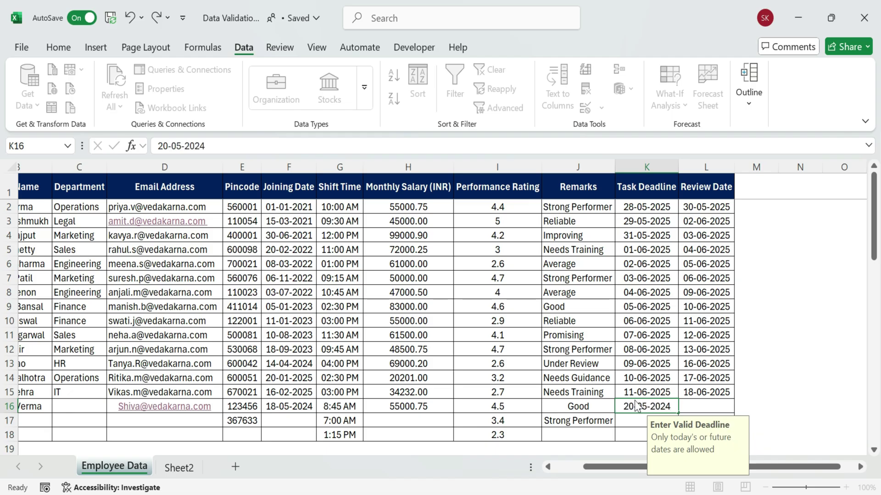
pyautogui.press('Return')
pyautogui.click(395, 298)
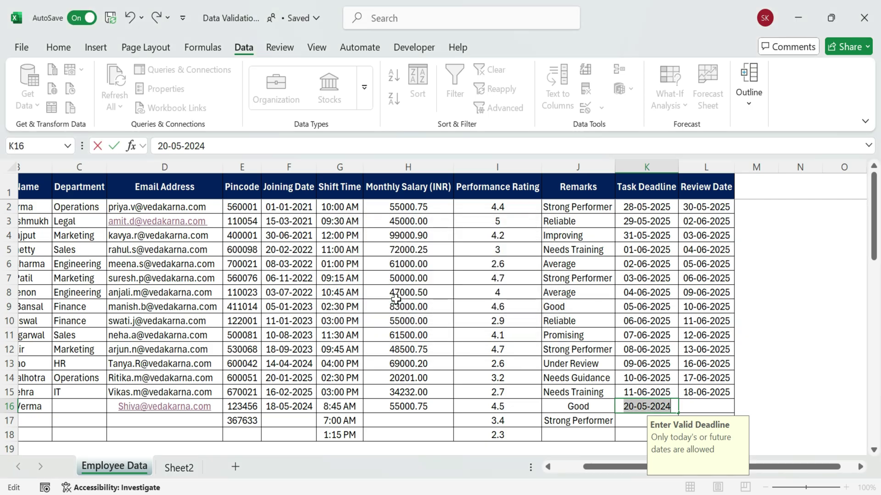
# Replace K16's deadline with 30-05-2025 and recheck K16 and K17
pyautogui.press('BackSpace')
pyautogui.write('20')
pyautogui.press('BackSpace')
pyautogui.press('BackSpace')
pyautogui.write('30-05-2025')
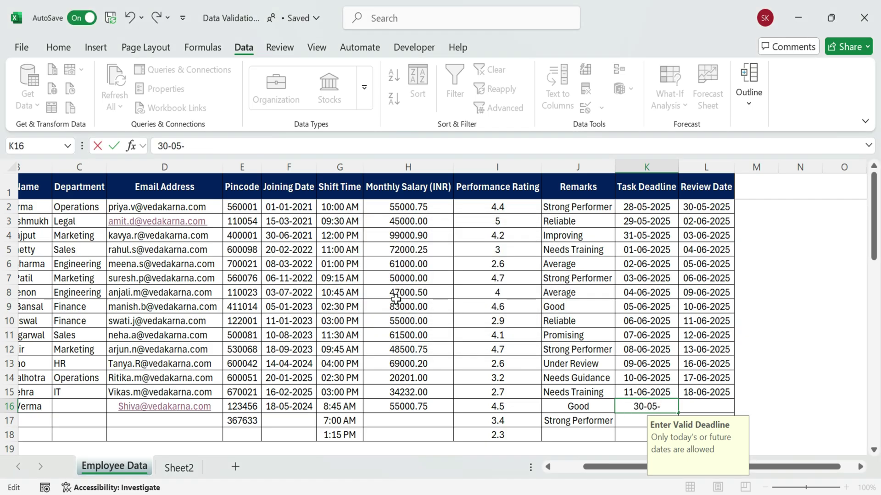
pyautogui.press('Return')
pyautogui.click(640, 404)
pyautogui.click(628, 420)
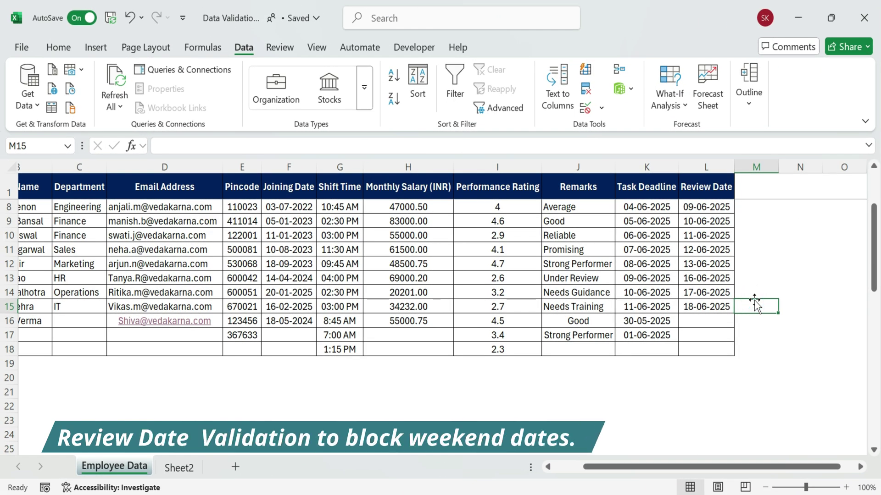
# Select Review Dates L2:L18 and begin a Custom validation formula =WEEKDAY(L2,...)
pyautogui.scroll(2, 754, 303)
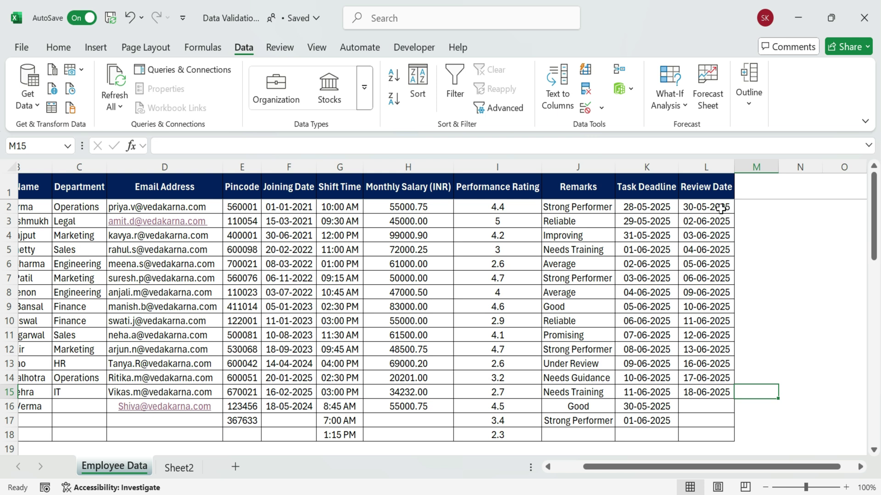
pyautogui.moveTo(720, 207); pyautogui.dragTo(695, 428)
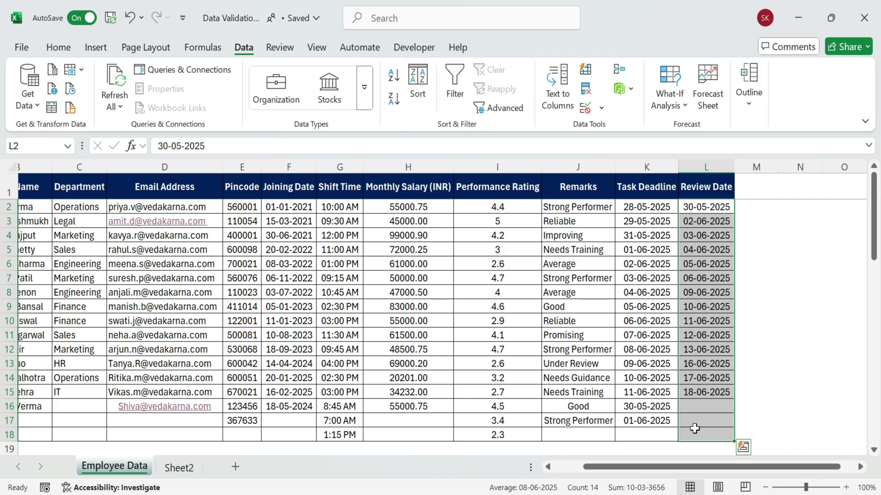
pyautogui.click(585, 108)
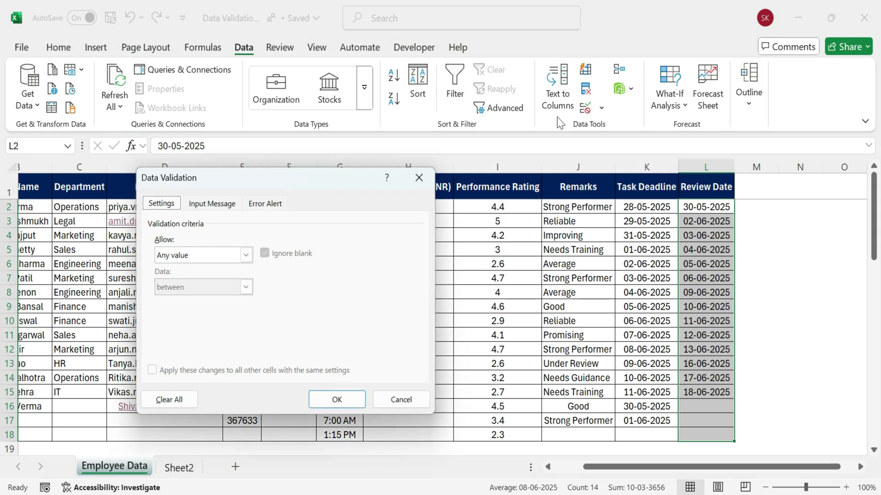
pyautogui.click(245, 255)
pyautogui.click(204, 344)
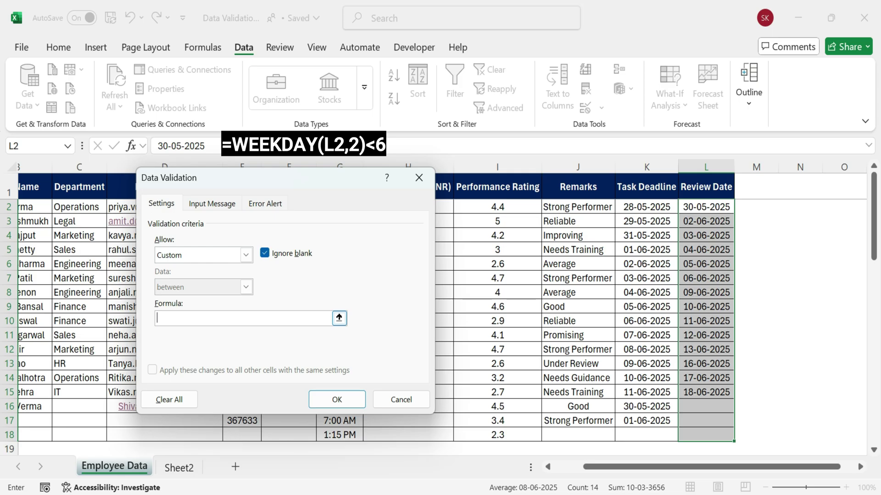
pyautogui.write('=WEEKDAY(')
pyautogui.click(706, 207)
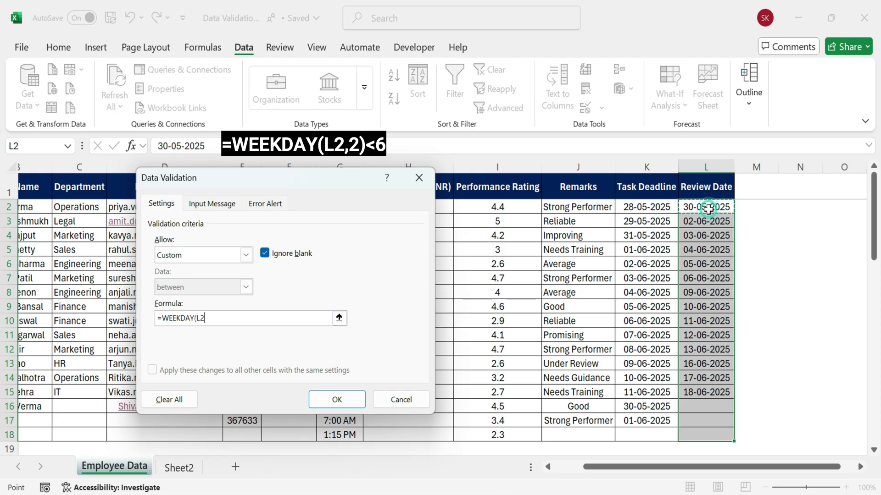
pyautogui.write(',2)<6')
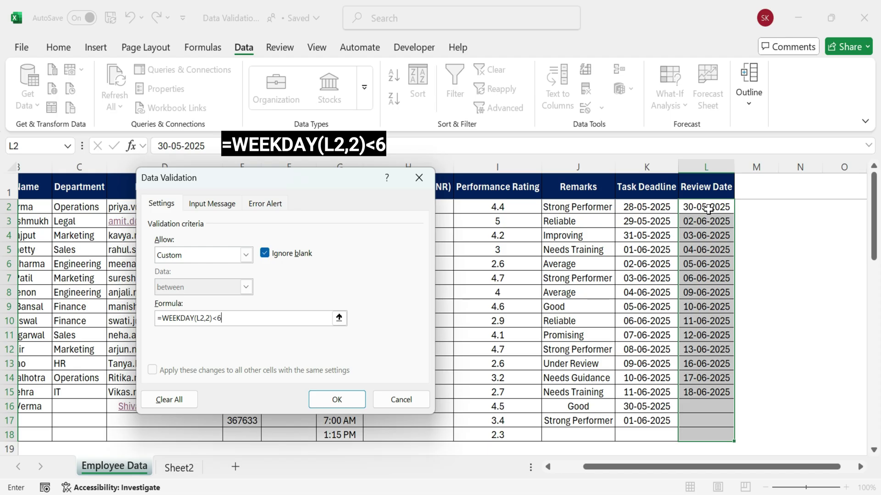
# Add input message 'Weekday Only': enter a date between Monday and Friday, weekends not allowed
pyautogui.click(223, 205)
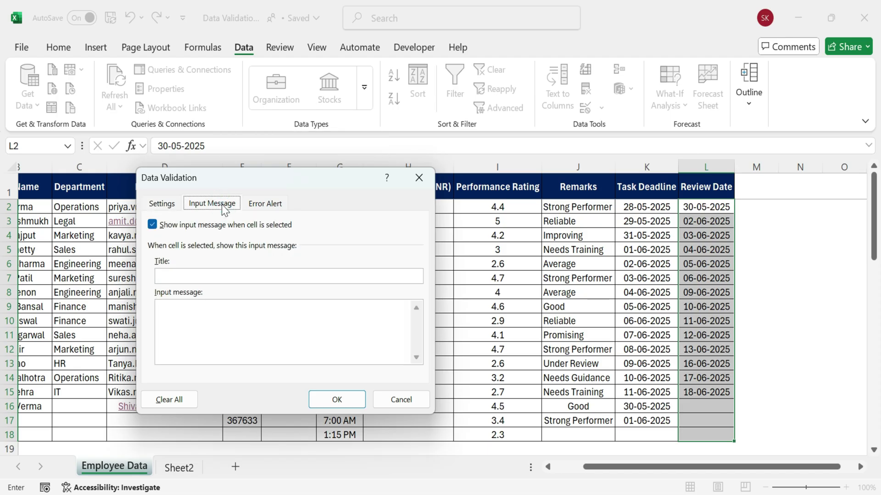
pyautogui.click(243, 276)
pyautogui.write('Weekday ')
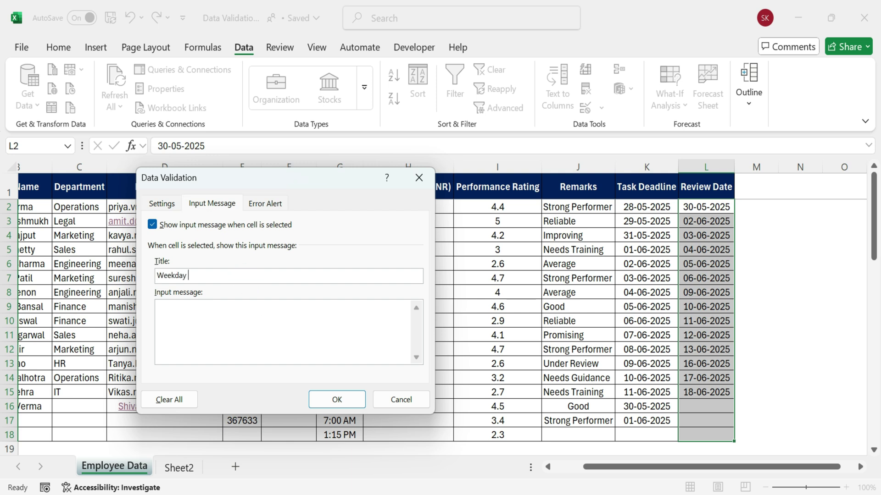
pyautogui.write('Onlyase enter a date between Monday')
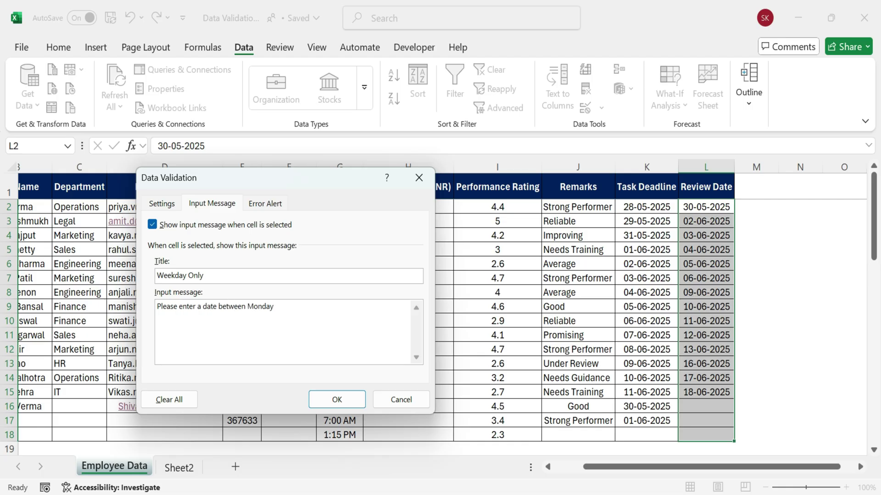
pyautogui.write(' and Friday, weekend dates are not allowed.')
# Set error alert 'Invalid Date': 'Weekend dates are not allowed. Please enter a Weekday.'
pyautogui.click(257, 204)
pyautogui.click(289, 274)
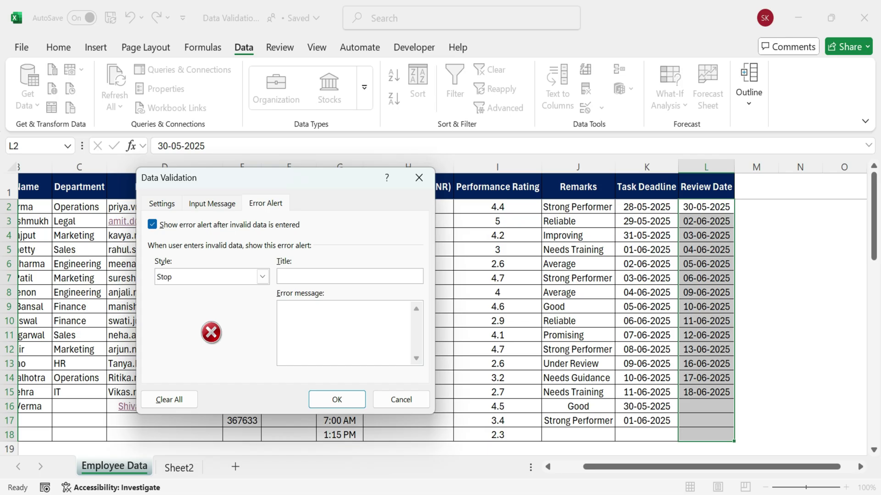
pyautogui.write('Invalid Date')
pyautogui.click(316, 314)
pyautogui.write('Weekend dates are not')
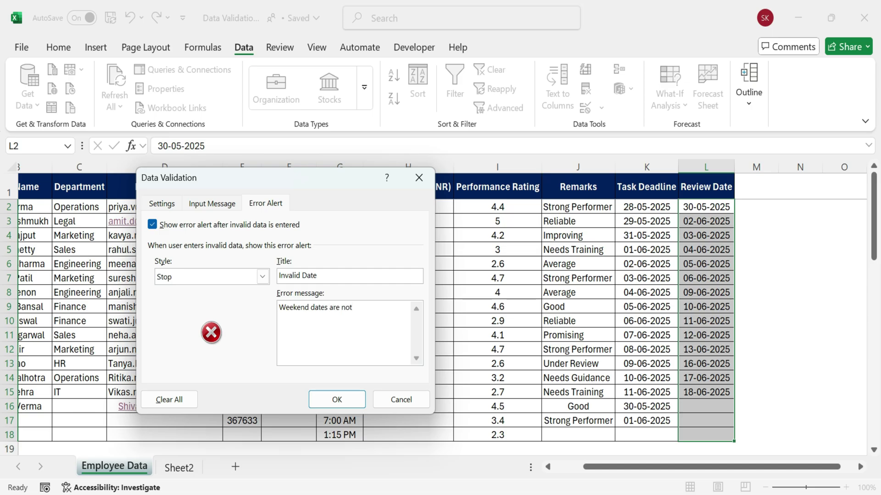
pyautogui.write(' allowed. Please enter a Weekday.')
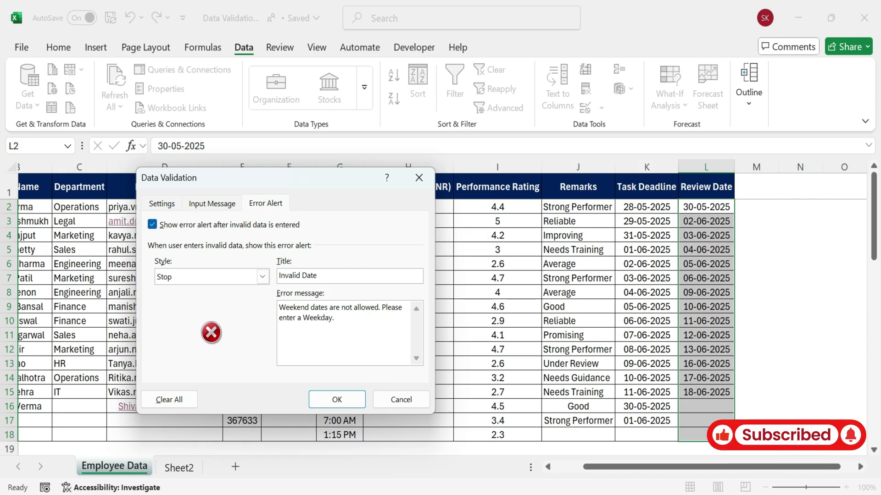
pyautogui.click(161, 203)
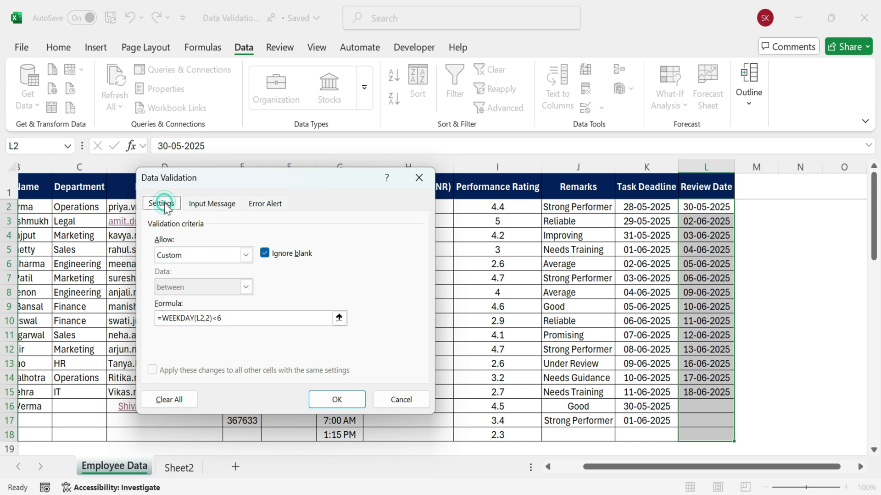
# Apply the weekday rule and enter the review date 30-05-2025 in L16
pyautogui.click(343, 398)
pyautogui.click(748, 341)
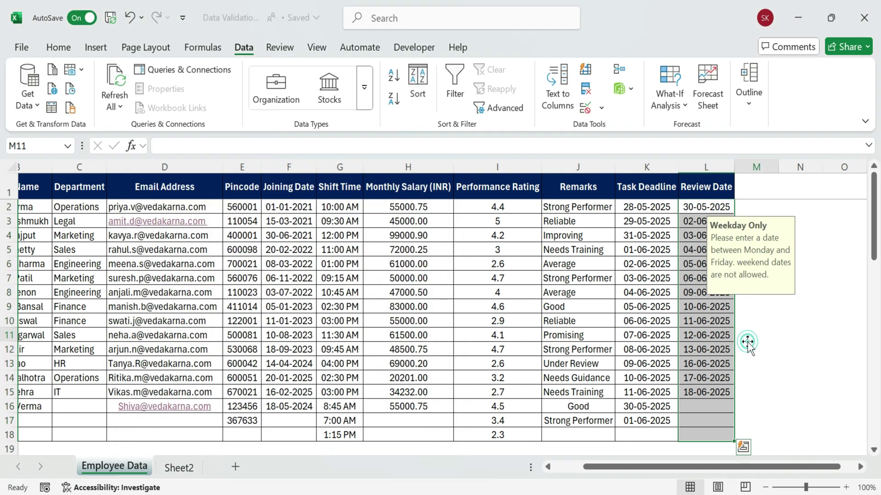
pyautogui.click(711, 392)
pyautogui.click(716, 409)
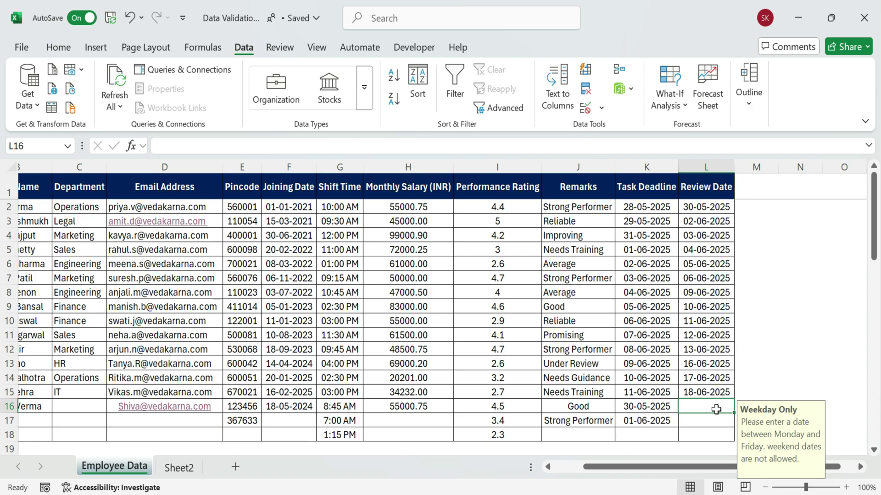
pyautogui.scroll(-1, 716, 410)
pyautogui.write('30')
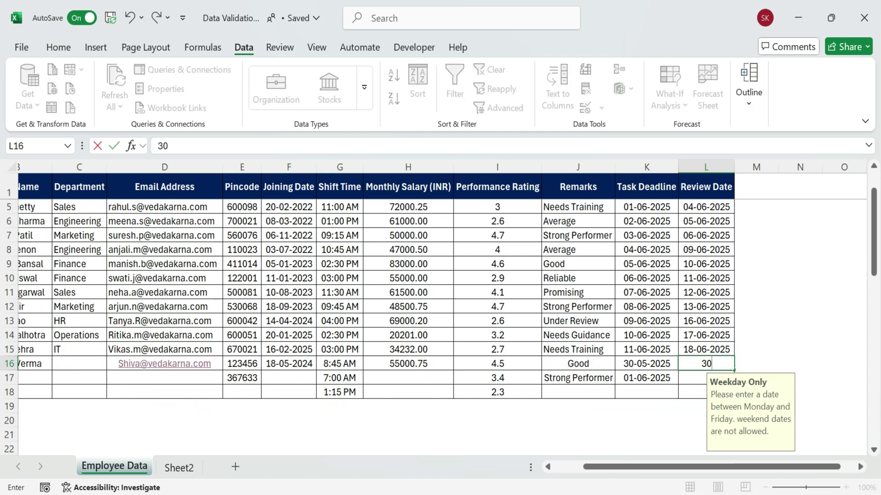
pyautogui.write('-05-2025')
pyautogui.press('Return')
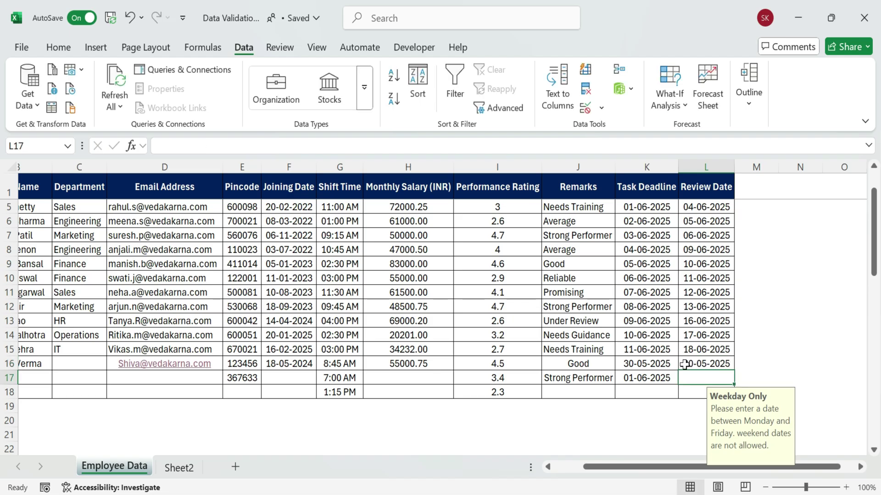
# Change L16 to the weekend date 31-05-2025, see it rejected, and choose Retry
pyautogui.doubleClick(690, 363)
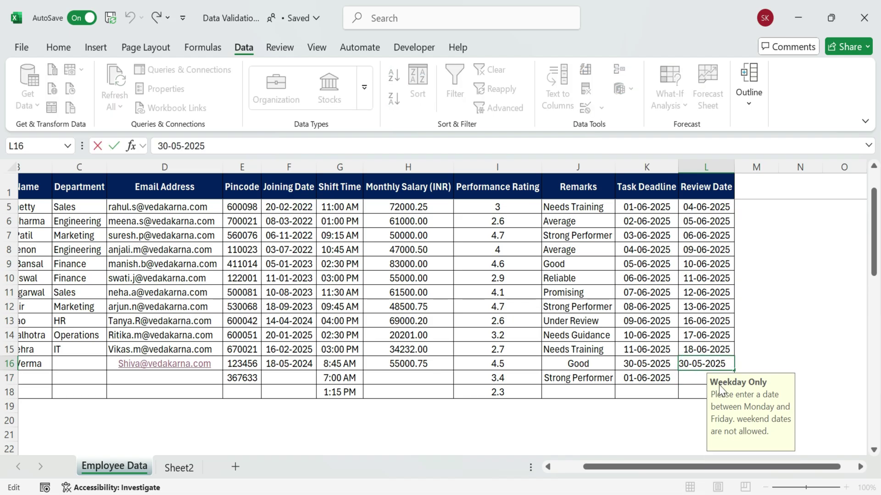
pyautogui.press('BackSpace')
pyautogui.write('1')
pyautogui.press('Return')
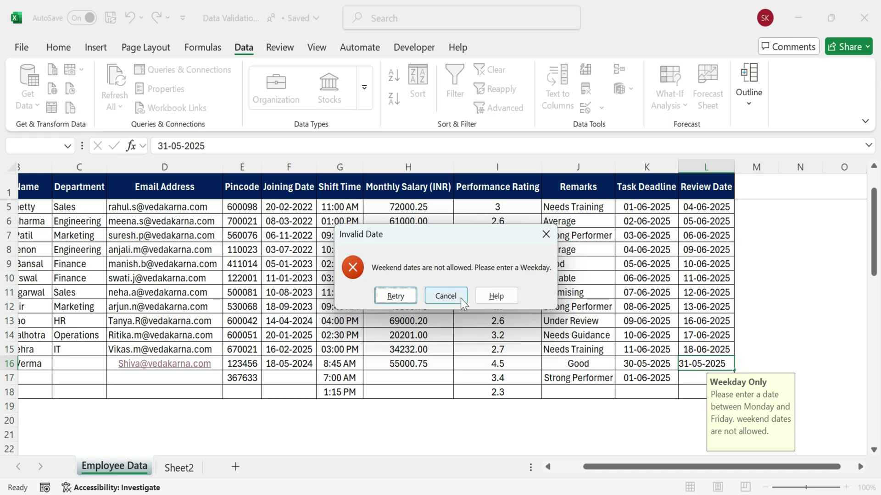
pyautogui.click(398, 296)
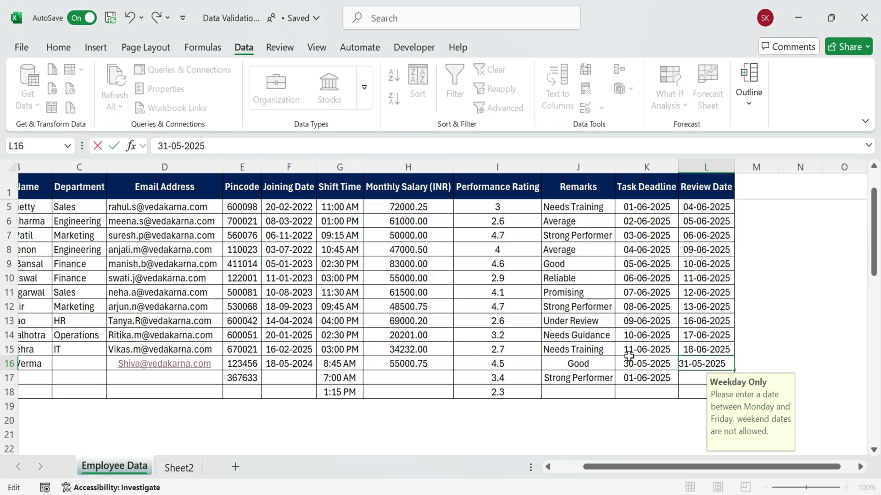
# Cancel the rejected weekend entry so L16 keeps 30-05-2025
pyautogui.scroll(1, 644, 310)
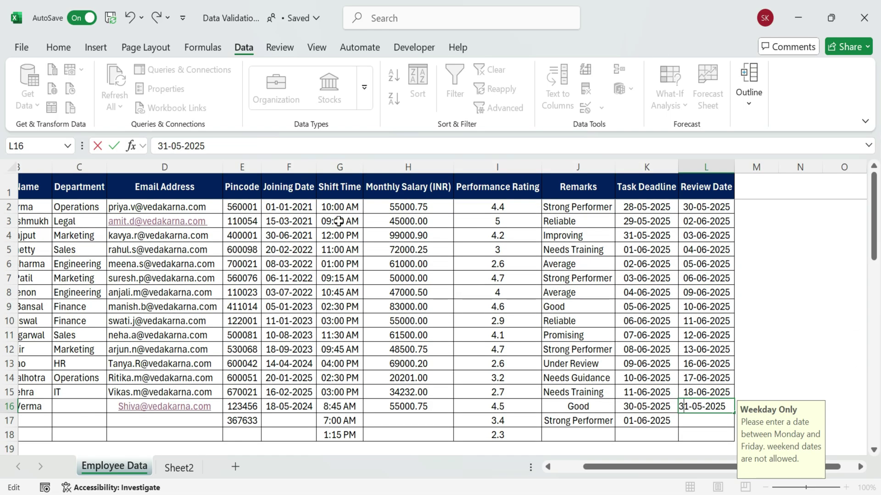
pyautogui.click(343, 220)
pyautogui.click(444, 295)
pyautogui.click(754, 321)
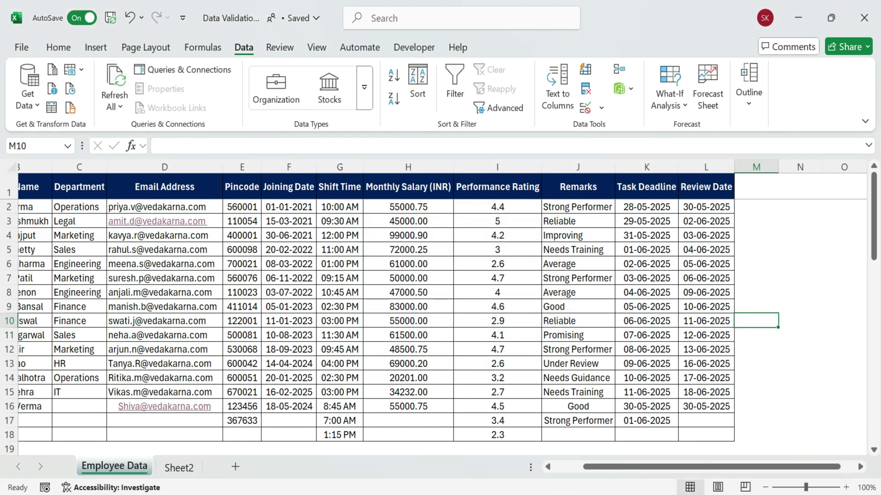
# Check the input prompts for Employee ID, Full Name, email, pincode, shift, salary, remarks, review date and rating
pyautogui.hscroll(-2, 658, 488)
pyautogui.click(63, 210)
pyautogui.click(109, 211)
pyautogui.click(256, 210)
pyautogui.click(334, 235)
pyautogui.click(452, 231)
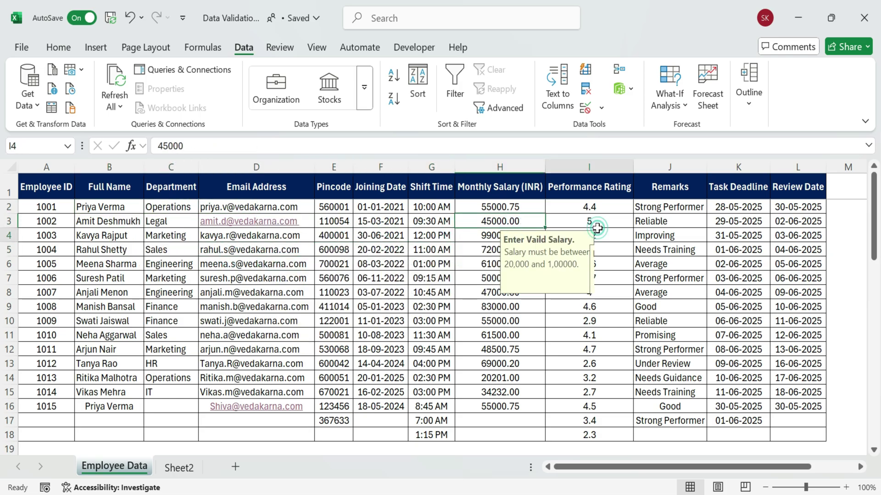
pyautogui.click(594, 233)
pyautogui.click(667, 221)
pyautogui.click(787, 221)
pyautogui.click(597, 335)
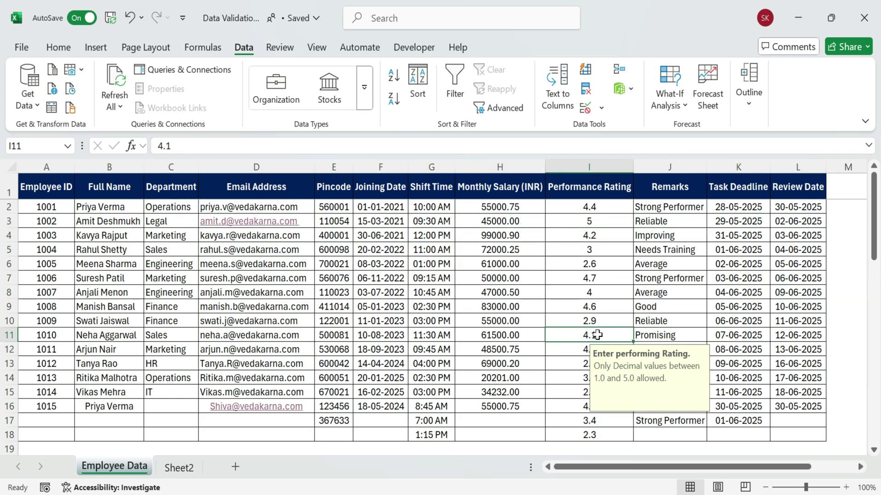